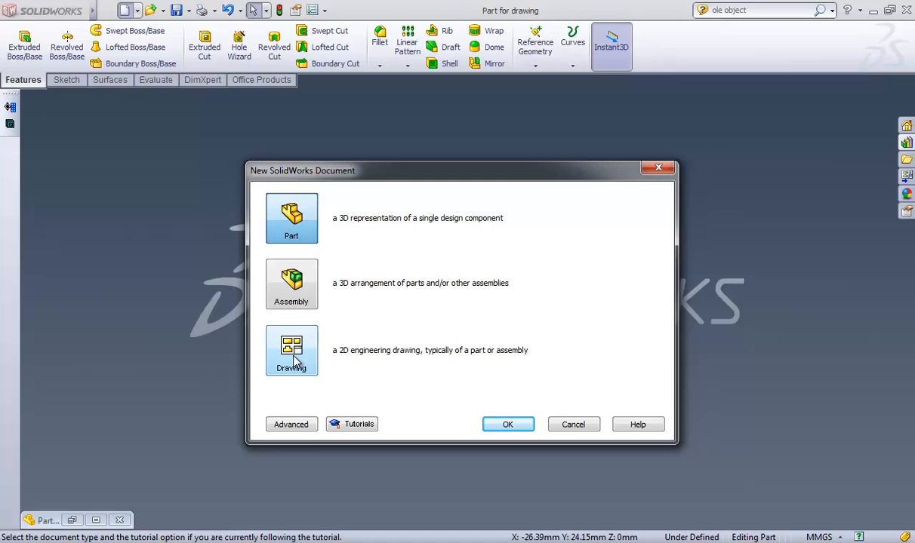
Create a new drawing document.
left_click(295, 357)
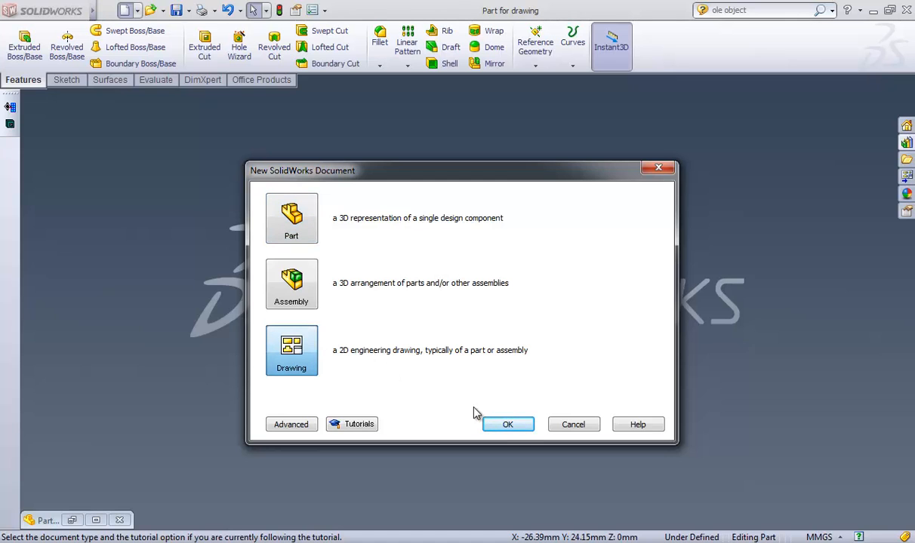
left_click(510, 424)
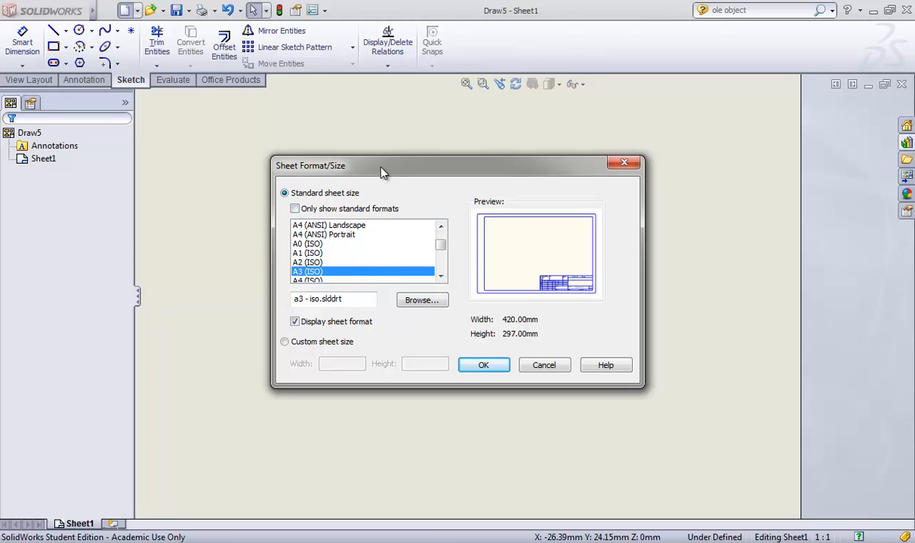
left_click_drag(381, 172, 409, 172)
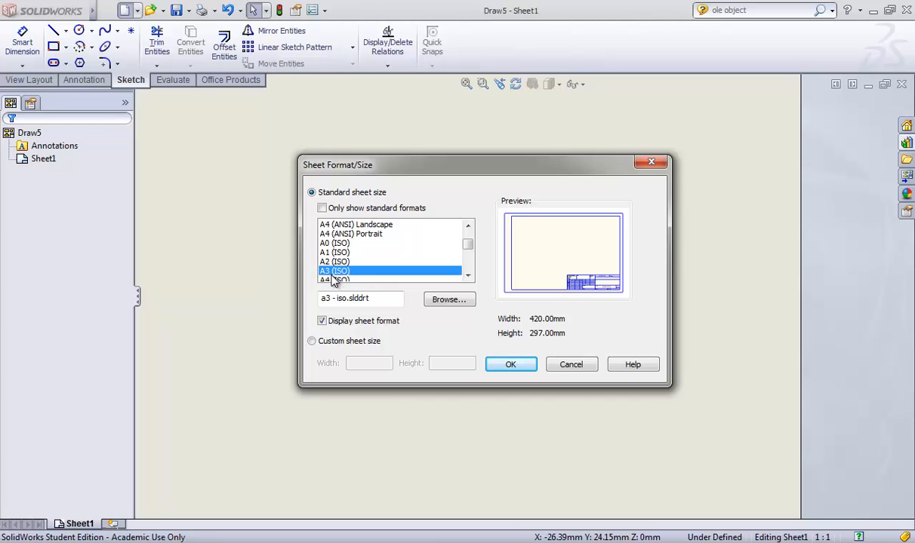
Look through the available standard sheet sizes, from the ANSI and ISO formats to the GOST and GB formats.
left_click(467, 227)
left_click(468, 226)
left_click(467, 227)
left_click(467, 227)
left_click(467, 226)
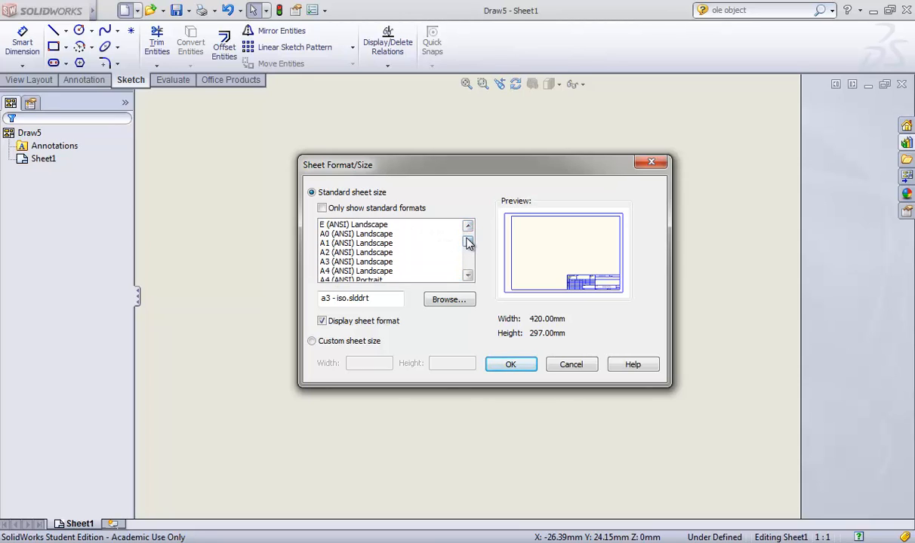
left_click_drag(467, 238, 468, 246)
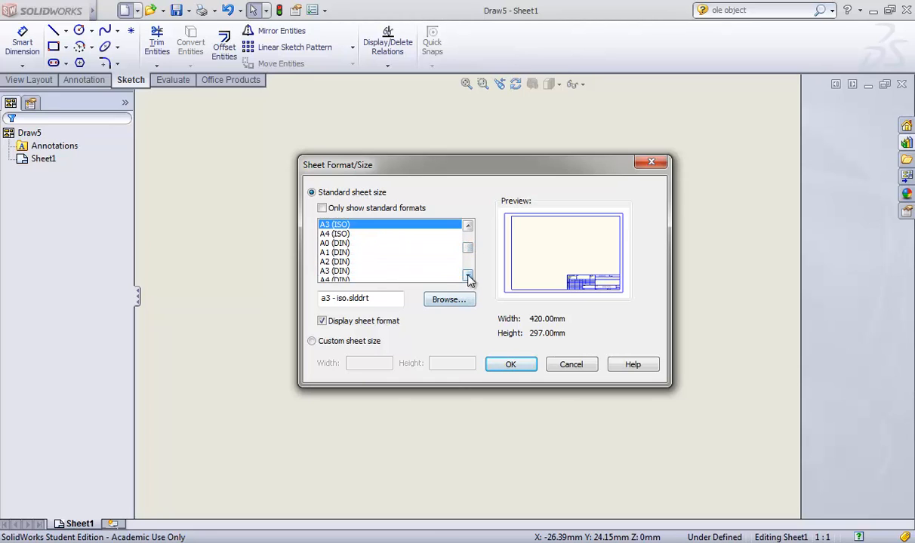
left_click(468, 276)
left_click(468, 276)
left_click(468, 277)
left_click(468, 276)
left_click(468, 277)
left_click(468, 276)
left_click(468, 276)
left_click(468, 276)
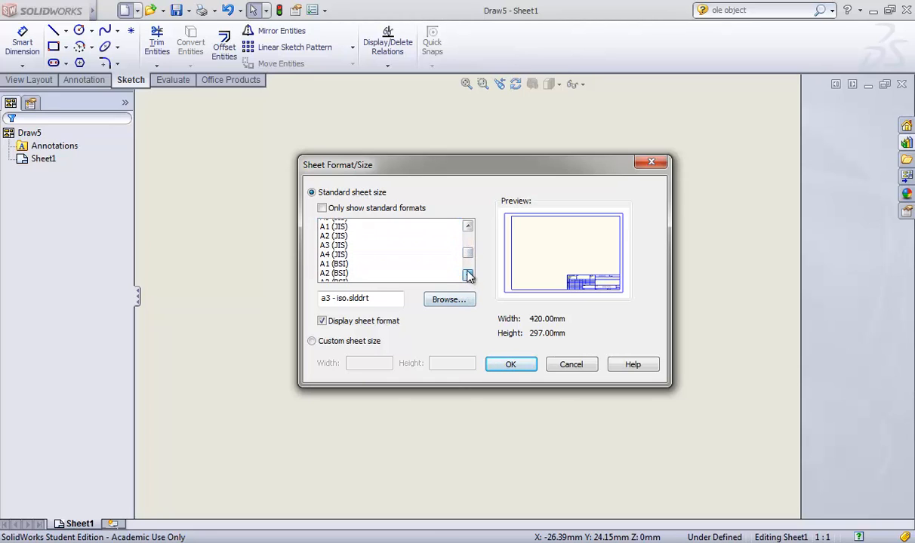
left_click(468, 277)
left_click(468, 276)
left_click(468, 276)
left_click(468, 276)
left_click(468, 277)
left_click(468, 276)
left_click(468, 277)
left_click(469, 277)
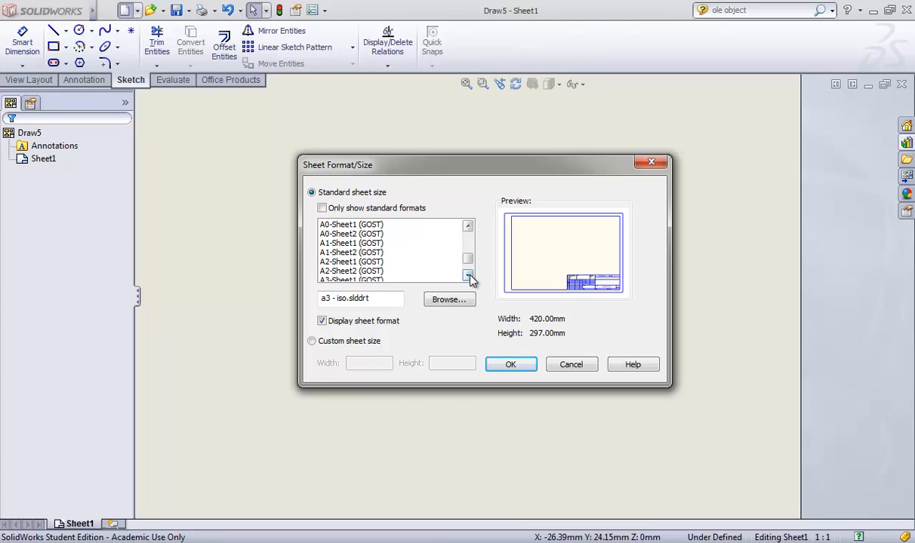
left_click(468, 276)
left_click(468, 276)
left_click(468, 276)
left_click(468, 276)
left_click(468, 276)
left_click(468, 277)
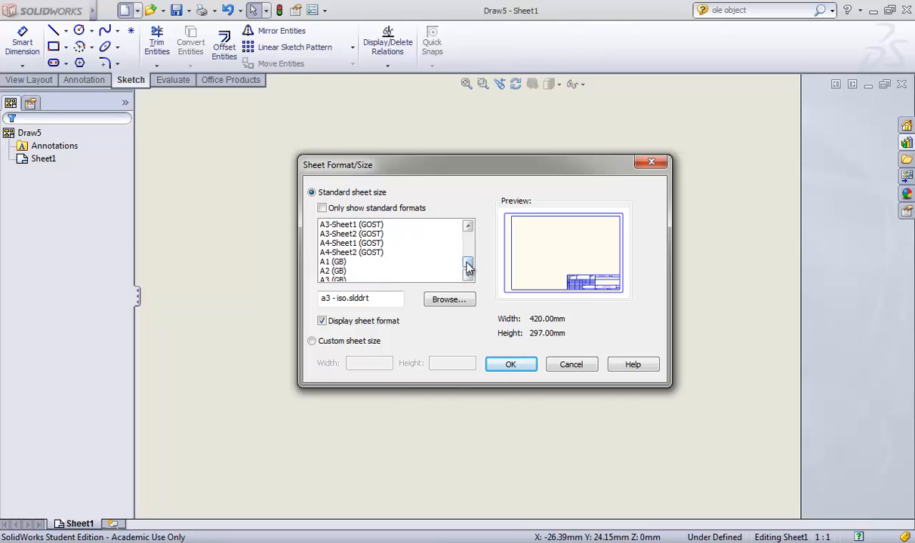
left_click_drag(469, 264, 468, 246)
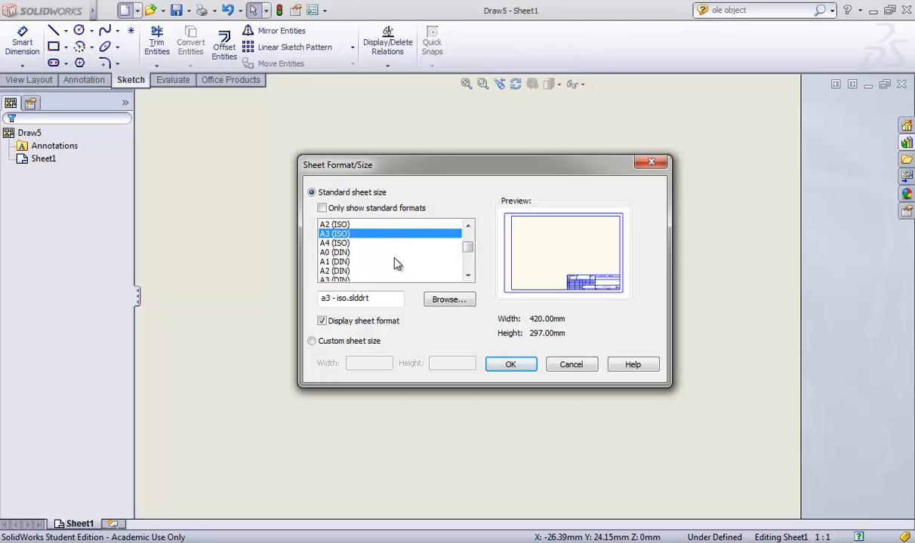
Accept the A3 (ISO) sheet format and close Model View without inserting a part.
left_click(493, 370)
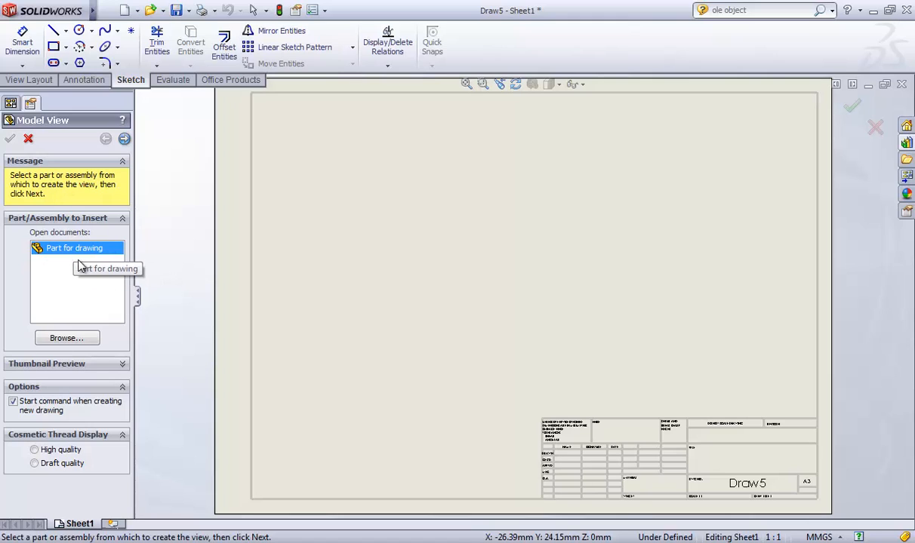
left_click(28, 139)
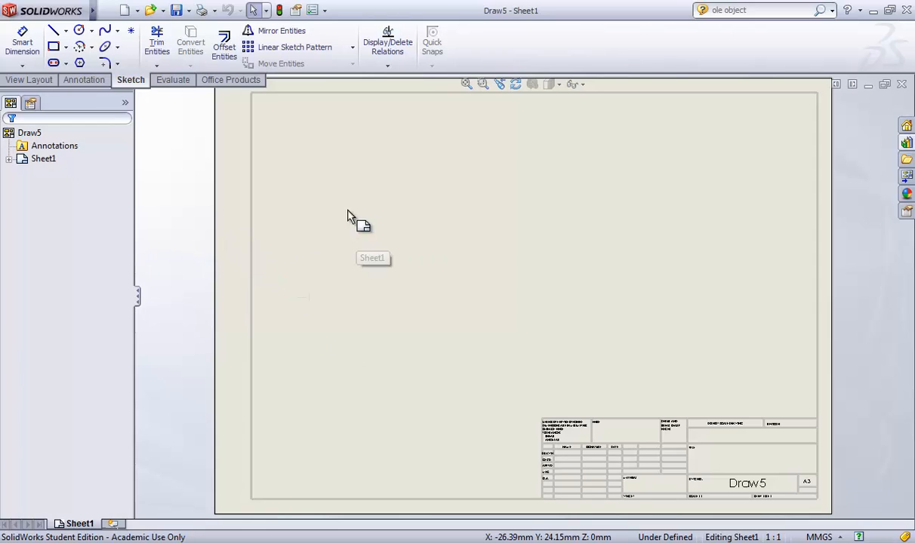
Expand Sheet1 in the drawing tree and dismiss the Windows color scheme prompt.
left_click(9, 161)
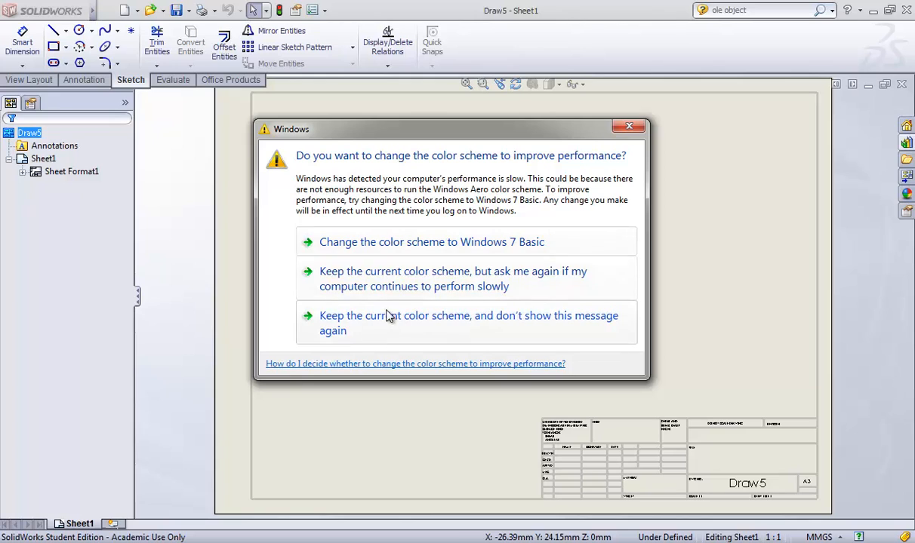
left_click(628, 127)
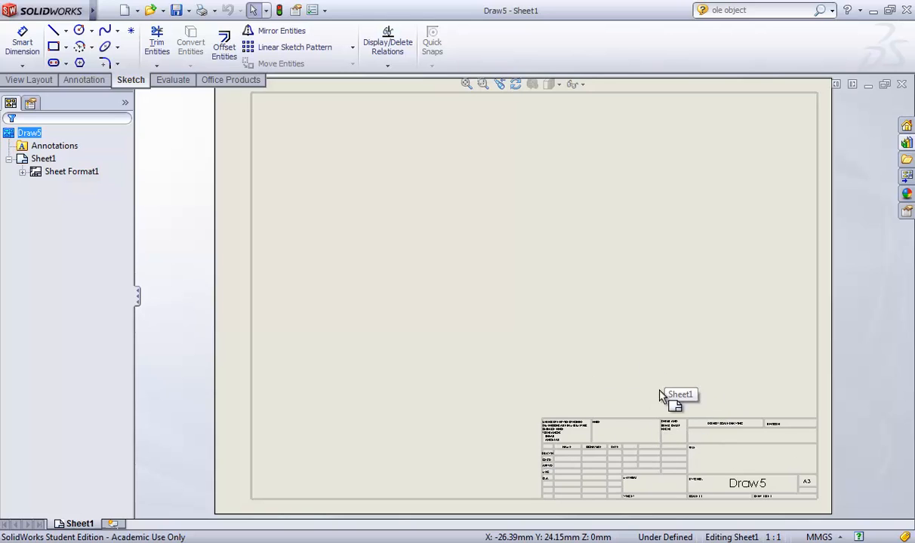
left_click_drag(76, 180, 243, 260)
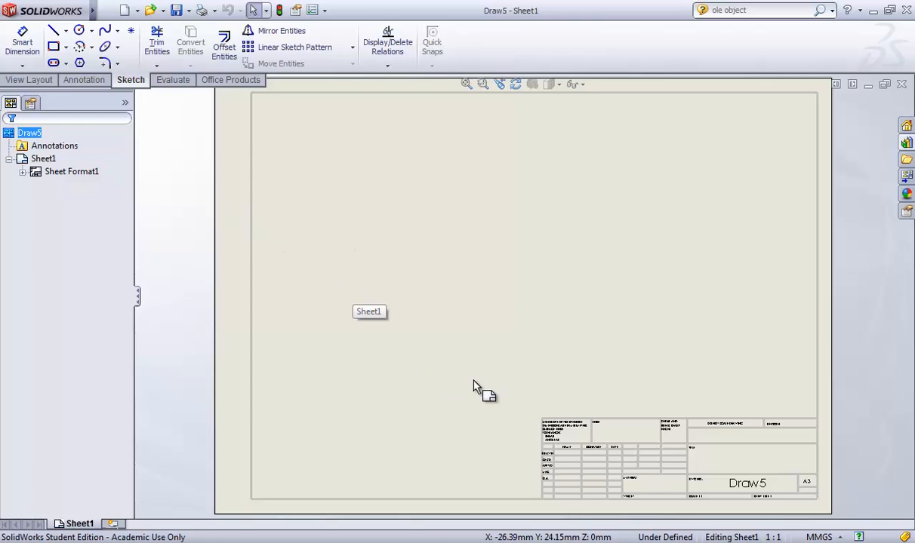
Start editing Sheet Format1 so that the title block can be modified.
scroll(648, 462, "up", 3)
scroll(650, 461, "down", 3)
scroll(658, 462, "up", 3)
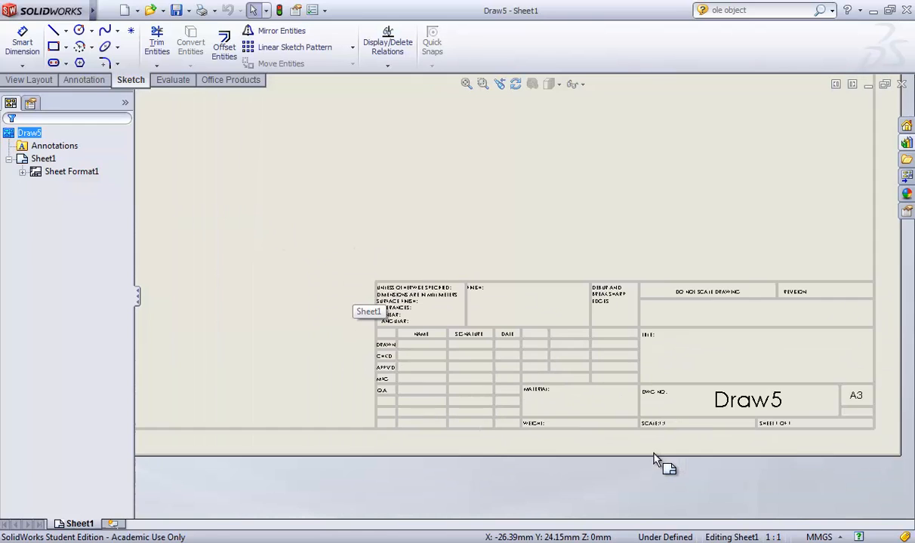
scroll(785, 438, "down", 3)
scroll(619, 385, "down", 3)
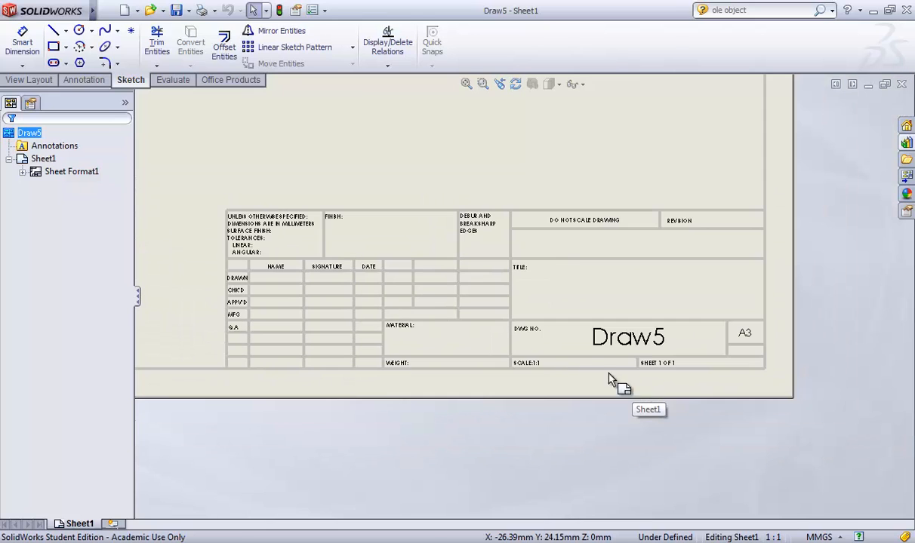
scroll(423, 272, "up", 3)
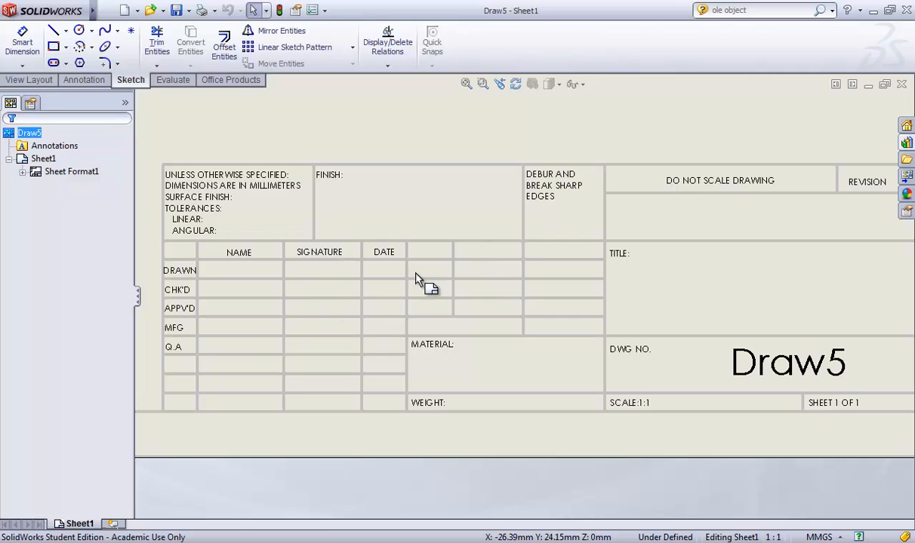
left_click(384, 172)
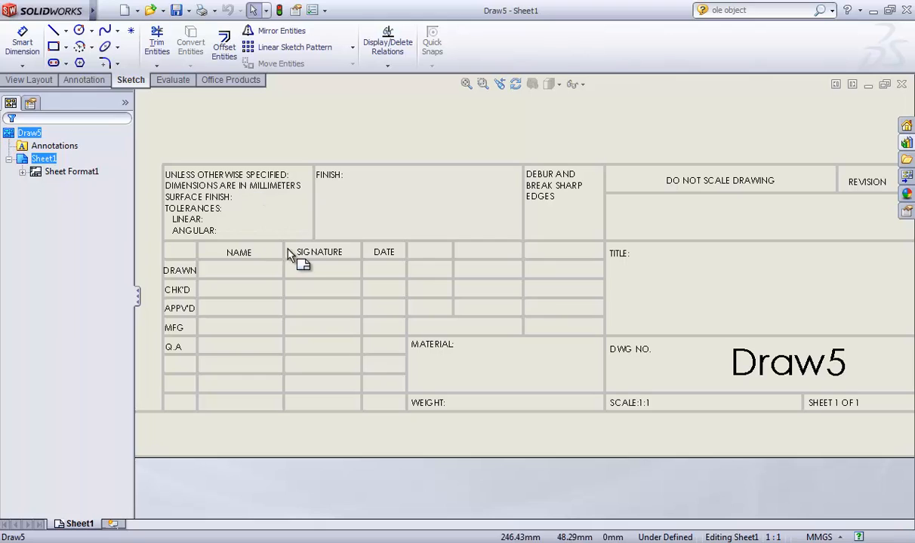
right_click(59, 173)
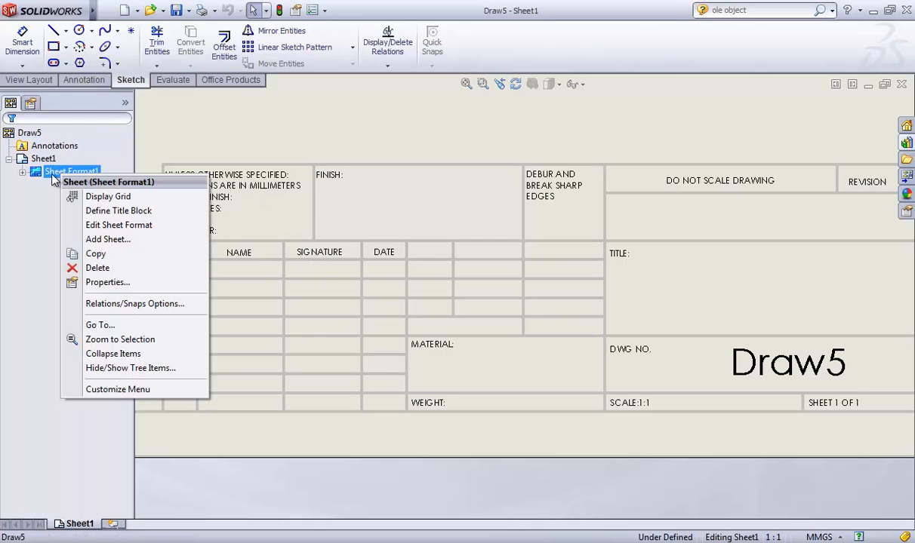
left_click(119, 226)
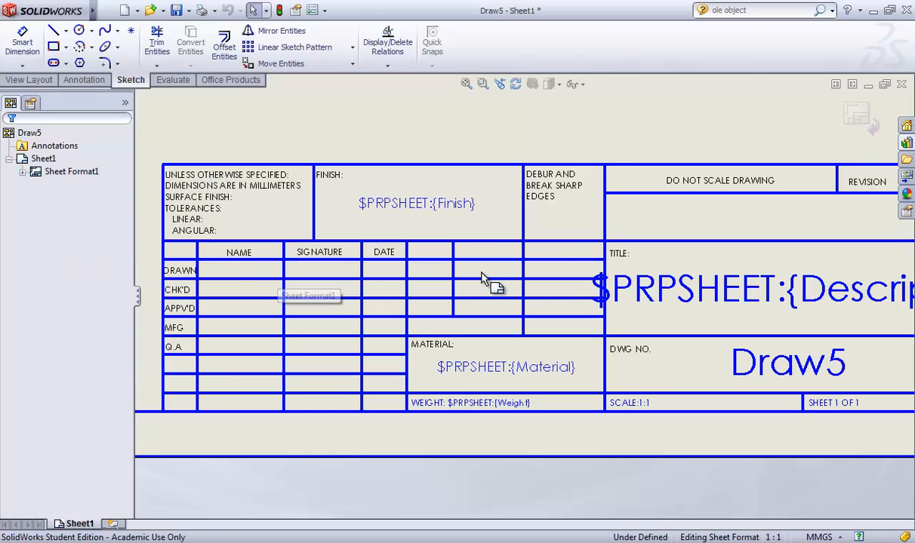
Delete the NAME and SIGNATURE column headings from the title block.
scroll(341, 215, "up", 5)
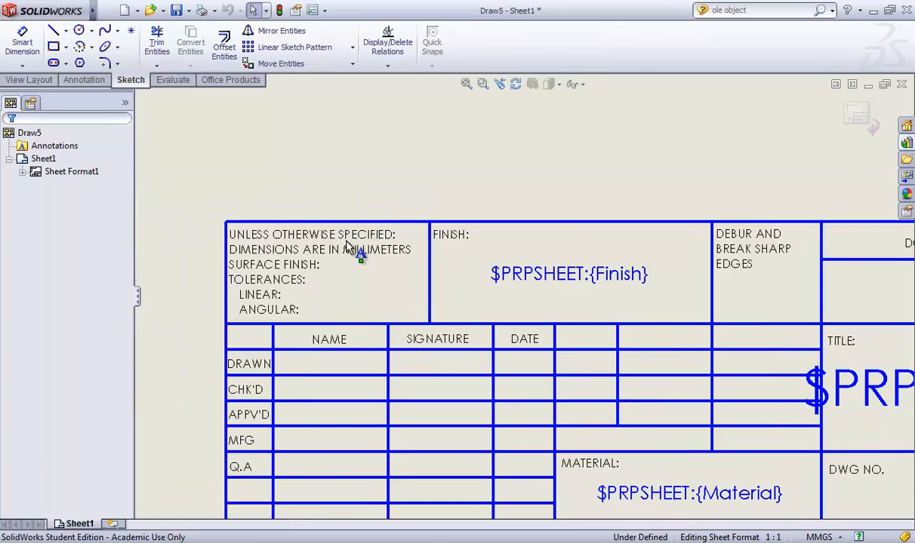
scroll(475, 360, "down", 6)
scroll(463, 349, "up", 5)
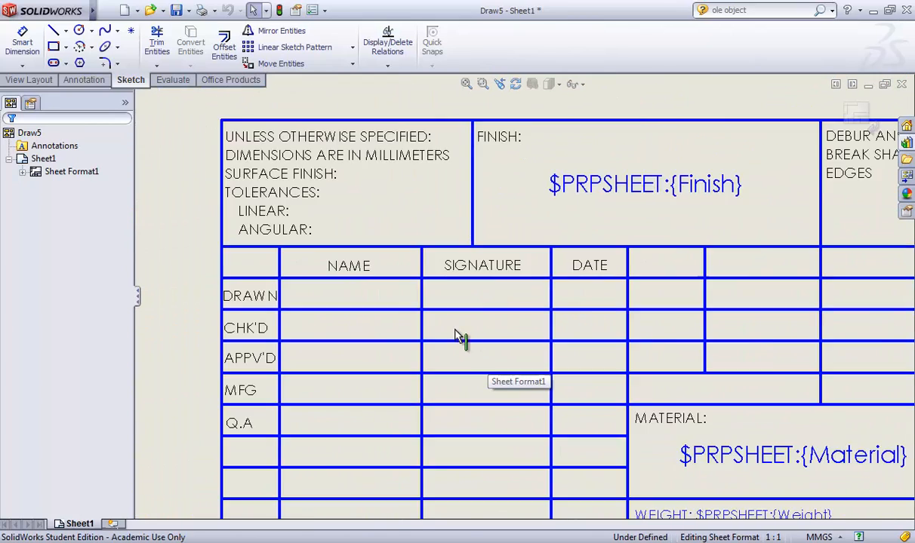
left_click(405, 277)
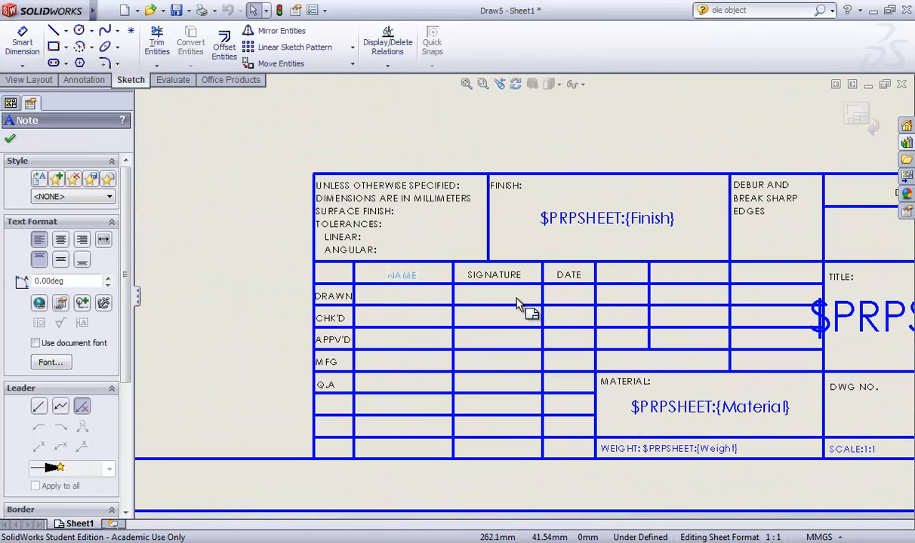
key("Delete")
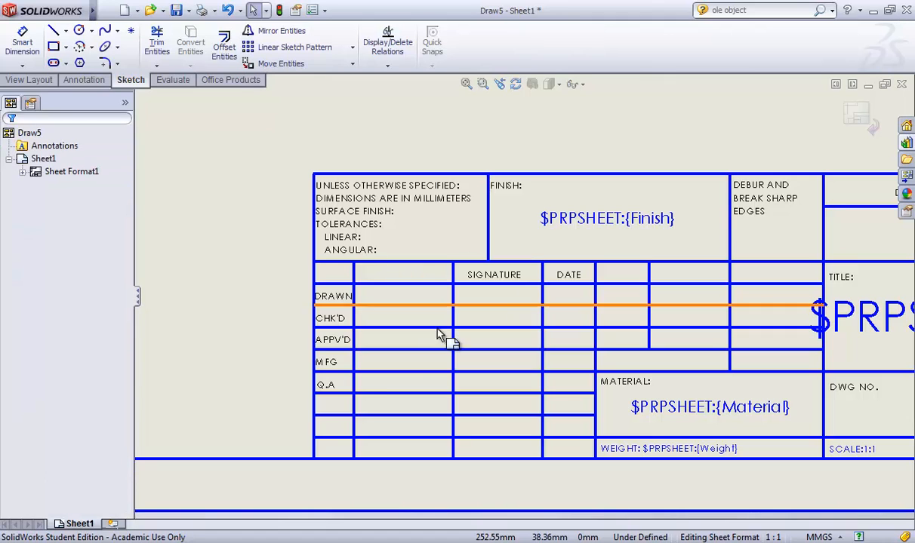
left_click(463, 280)
key("Delete")
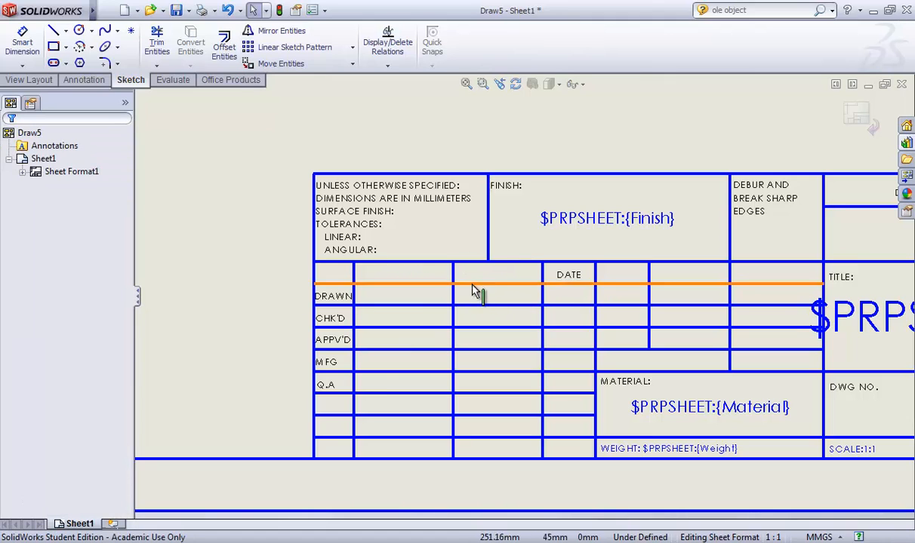
Delete the DRAWN, CHK'D and DATE labels from the title block.
left_click(345, 297)
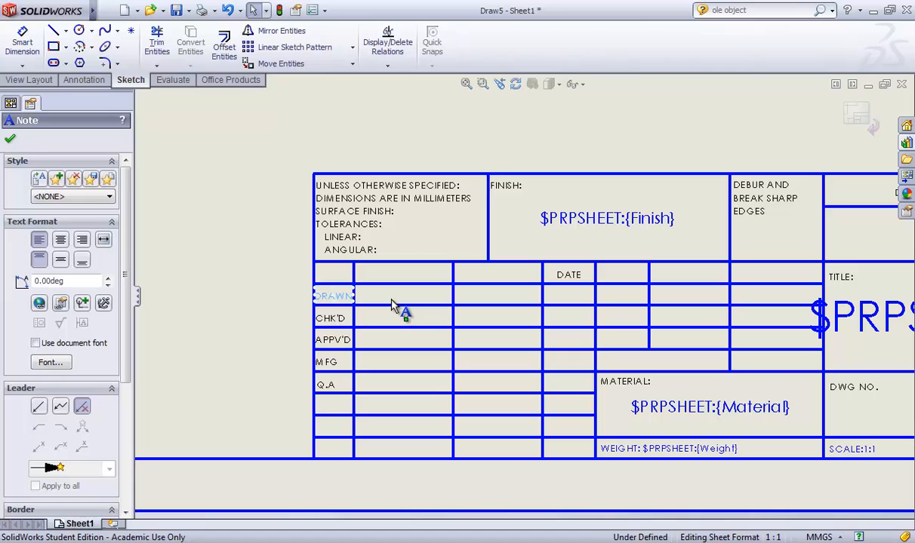
key("Delete")
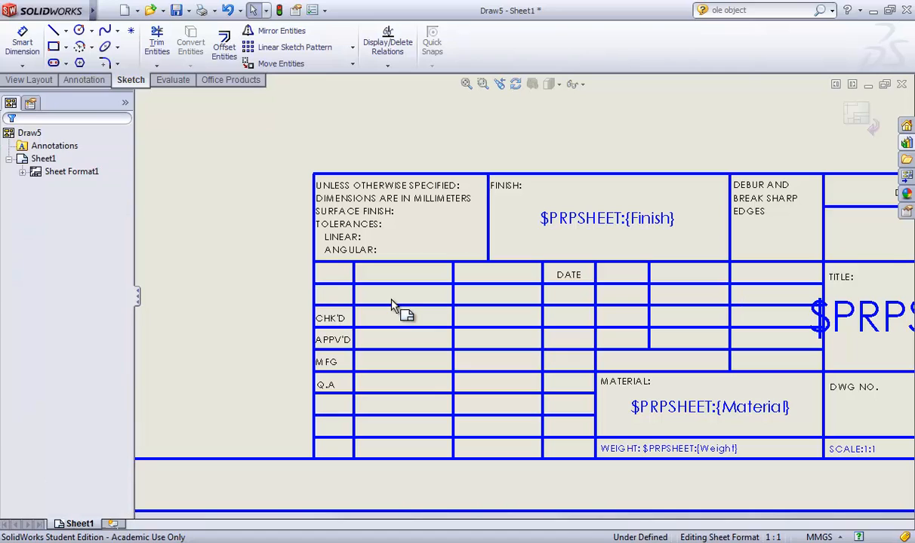
left_click(337, 321)
key("Delete")
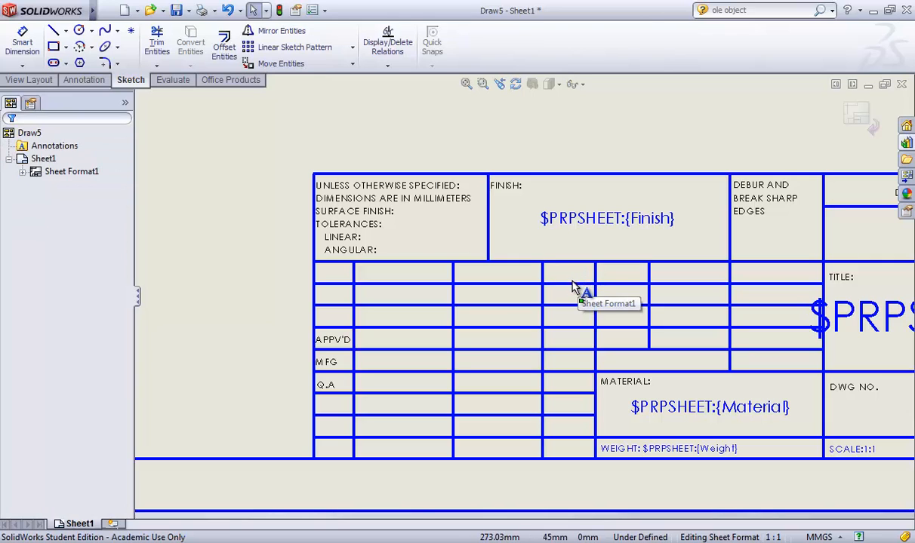
left_click(571, 291)
key("Delete")
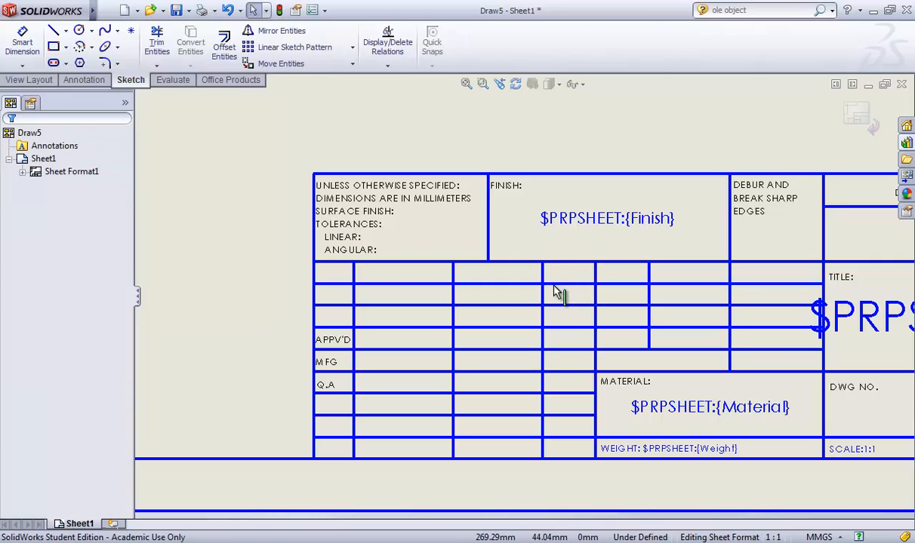
Delete the horizontal grid line beneath the former heading row of the title block's signature table.
left_click(562, 293)
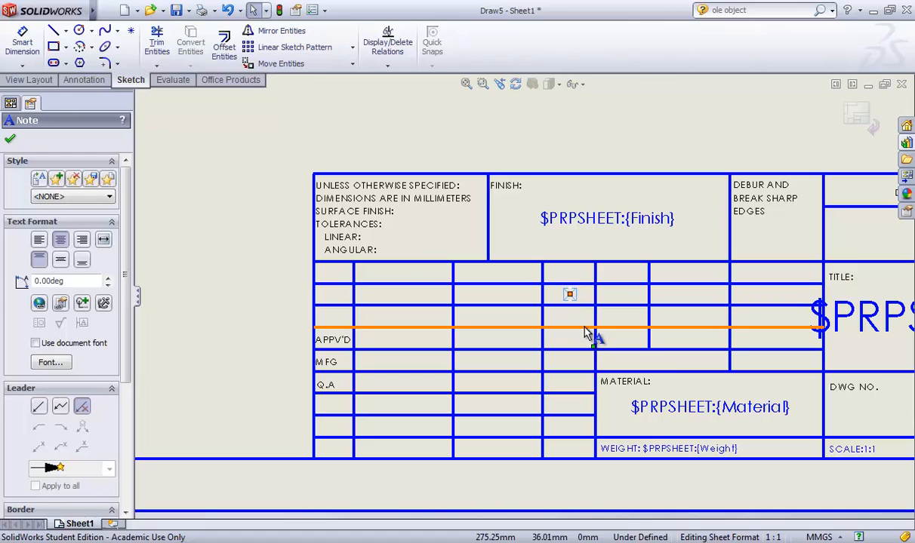
key("Escape")
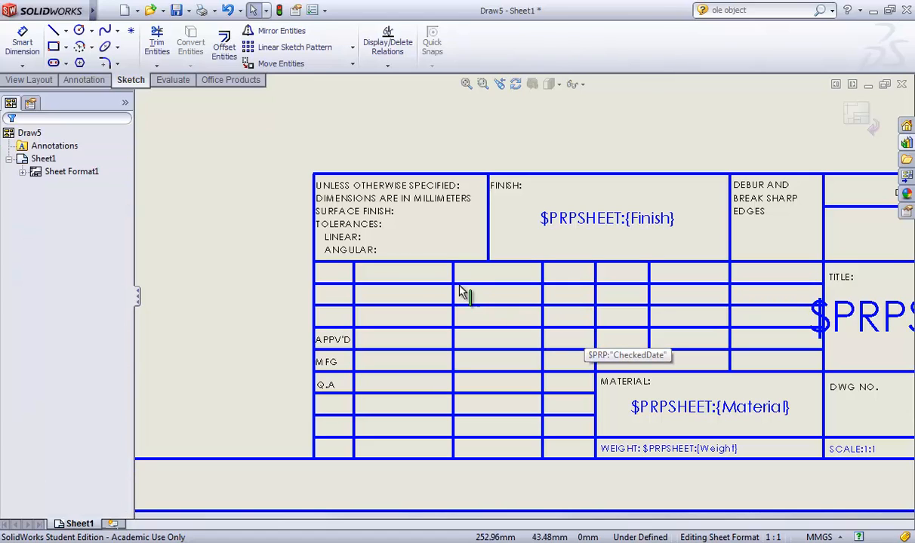
left_click(398, 291)
key("Delete")
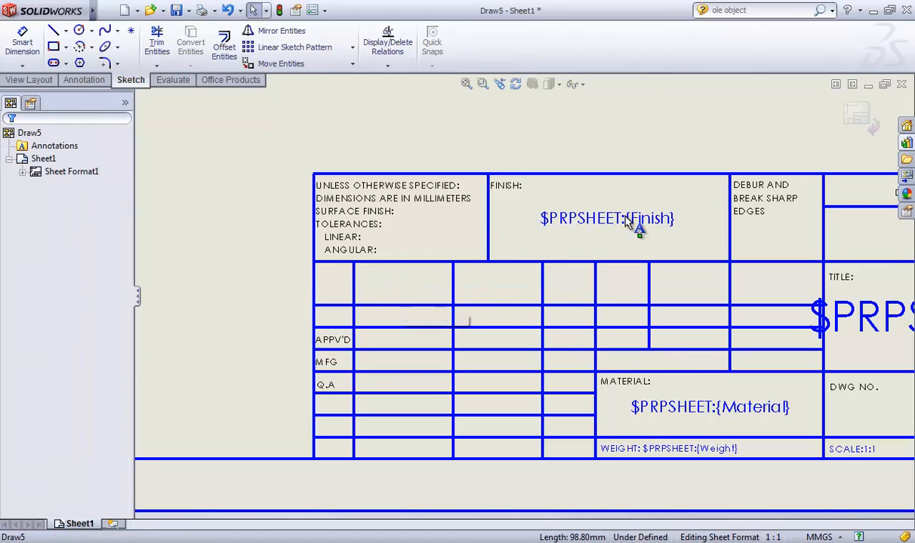
Set the font size of the FINISH: label in the title block to 8.
double_click(507, 187)
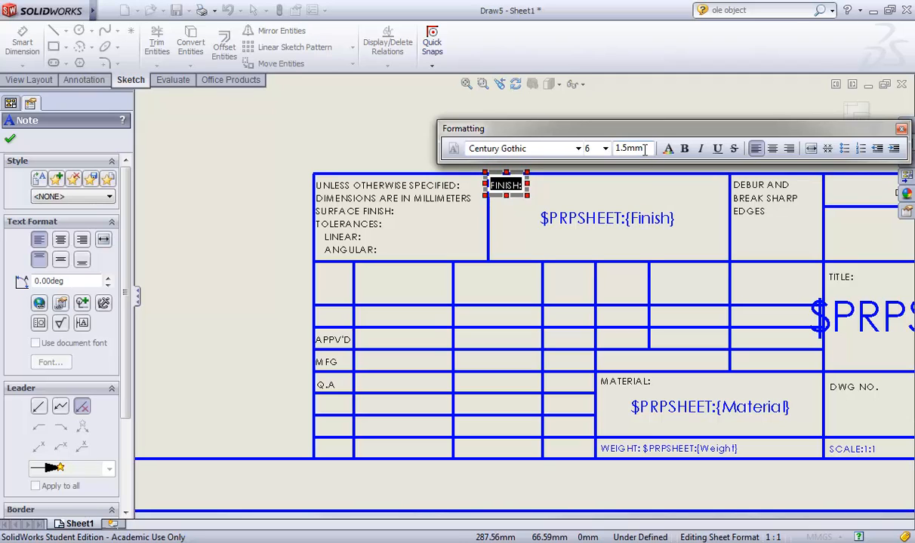
left_click(606, 150)
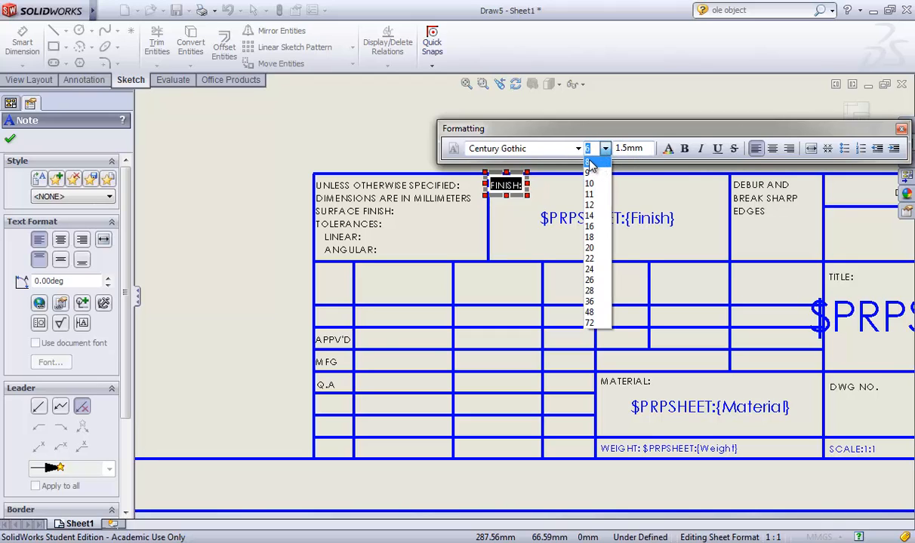
left_click(589, 163)
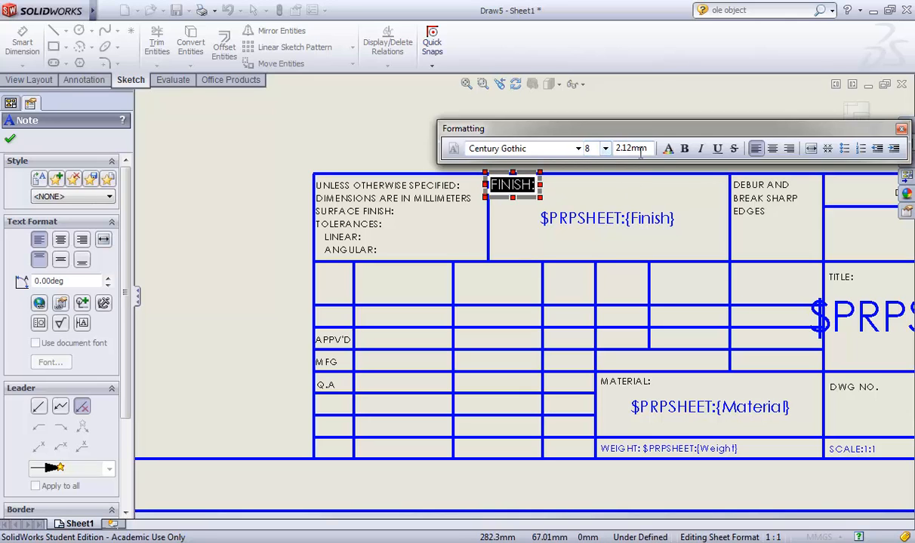
Move the DEBUR AND BREAK SHARP EDGES note toward the middle of its title block cell.
left_click(528, 232)
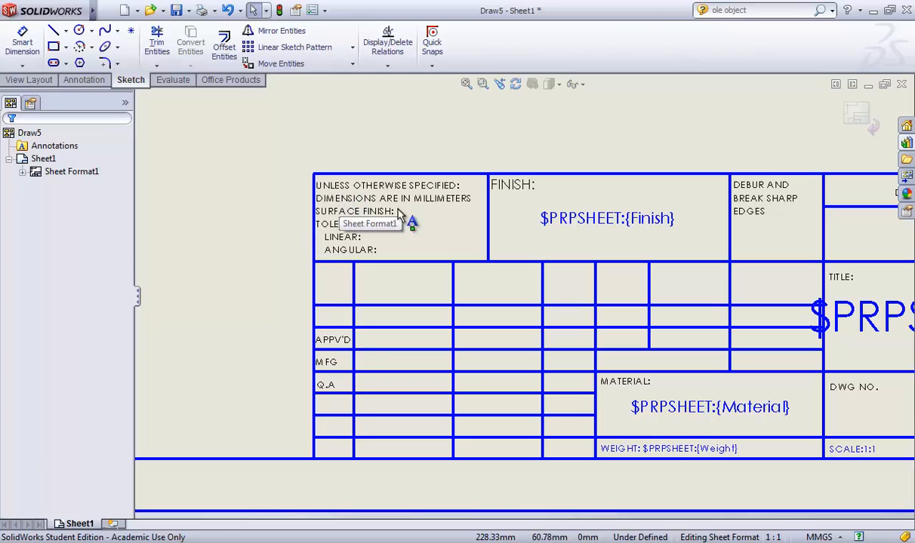
double_click(764, 212)
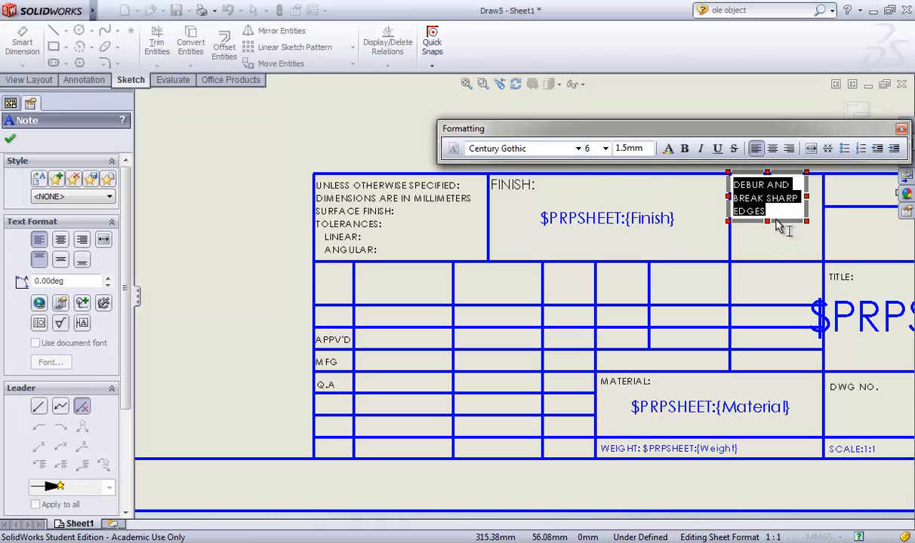
left_click(771, 243)
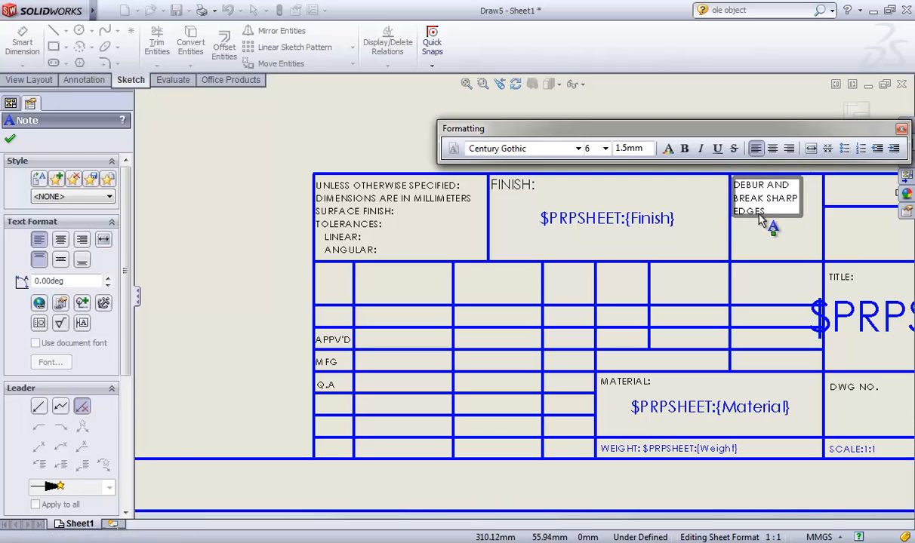
left_click_drag(767, 234, 770, 214)
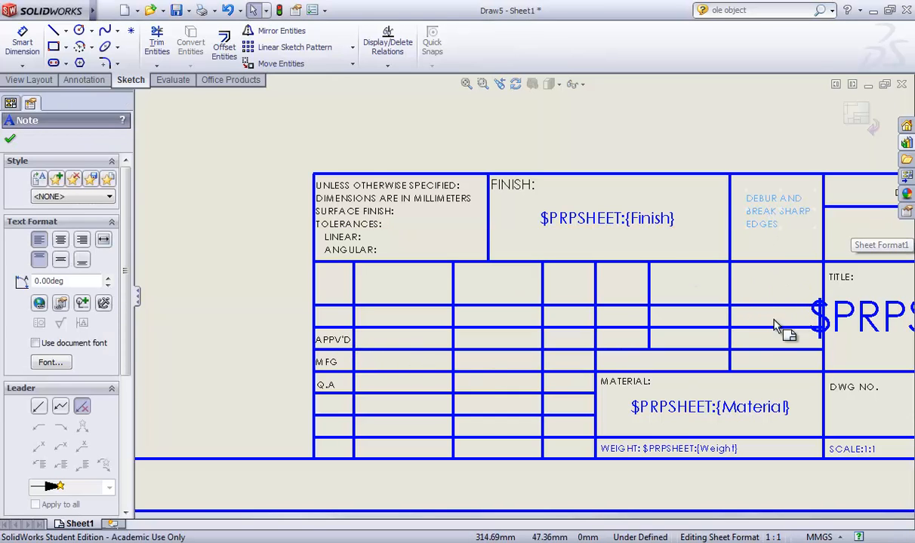
scroll(756, 353, "down", 2)
scroll(751, 363, "up", 3)
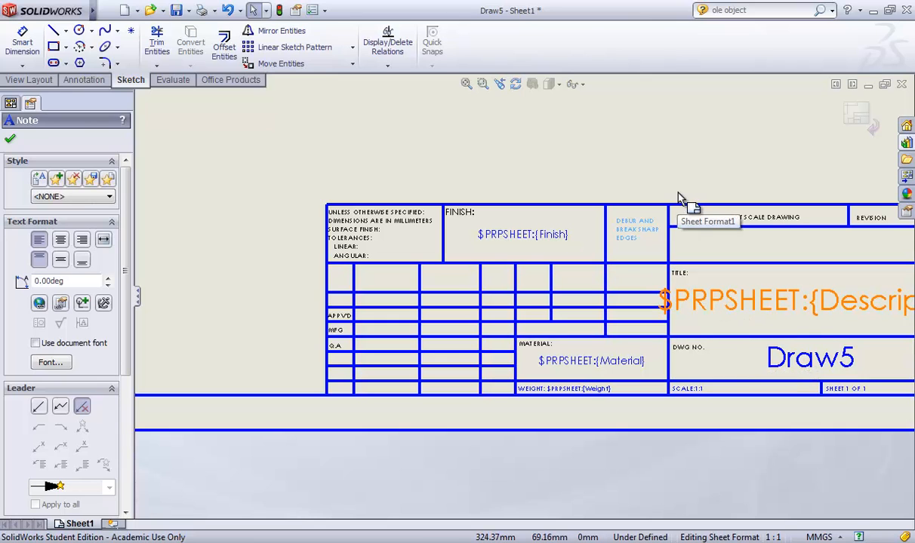
scroll(547, 274, "down", 2)
scroll(578, 302, "up", 4)
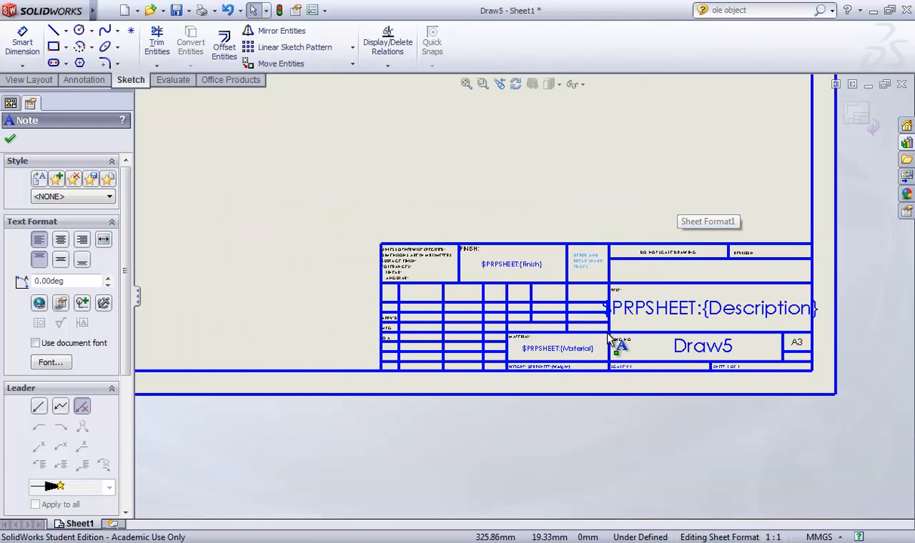
left_click(11, 141)
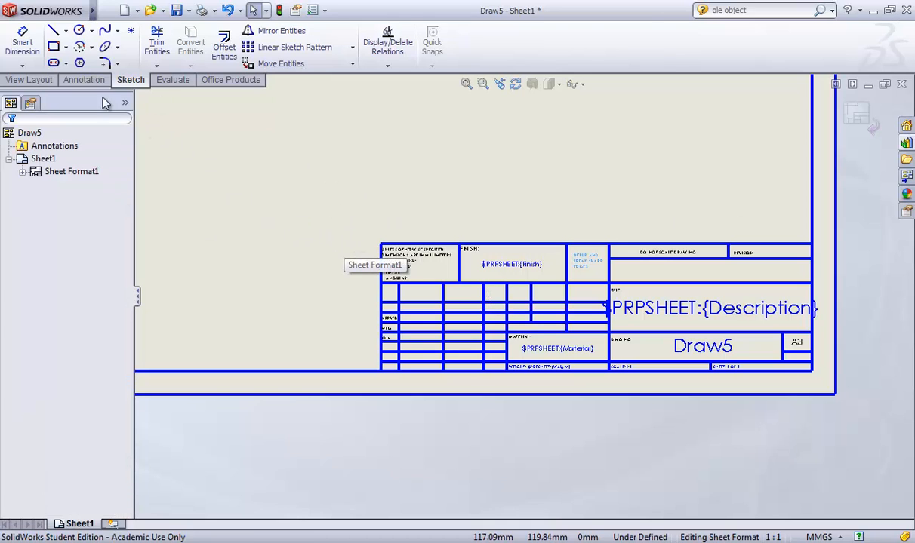
Insert the UWE logo picture from the 2D drawings sheet format folder into the sheet format.
left_click(106, 11)
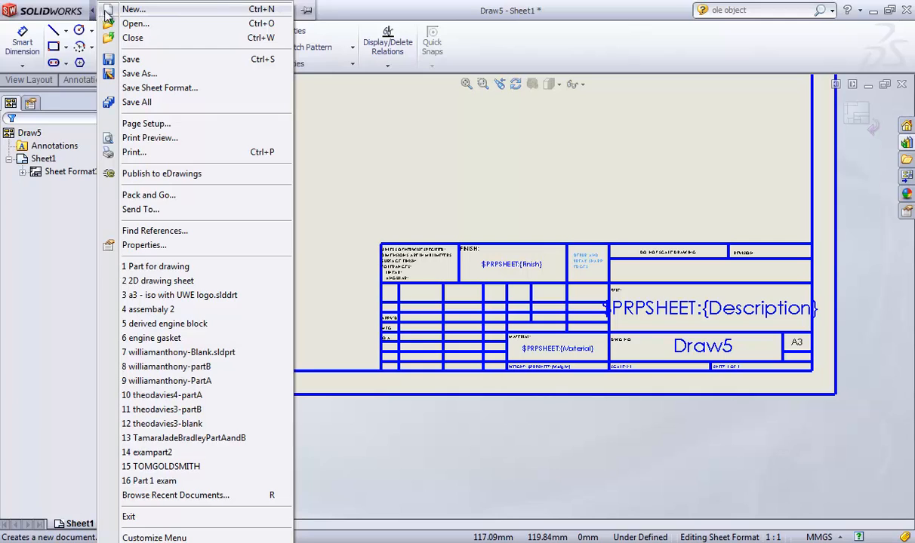
mouse_move(186, 15)
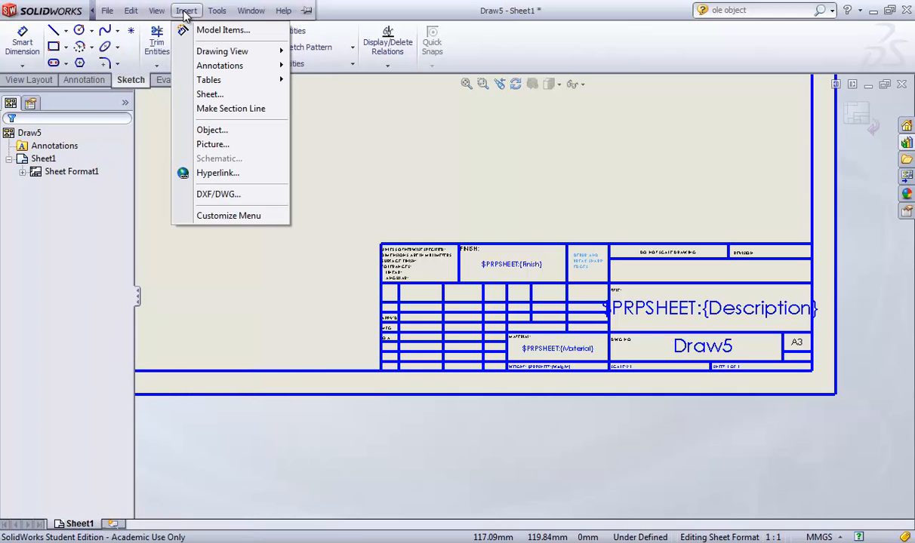
left_click(212, 145)
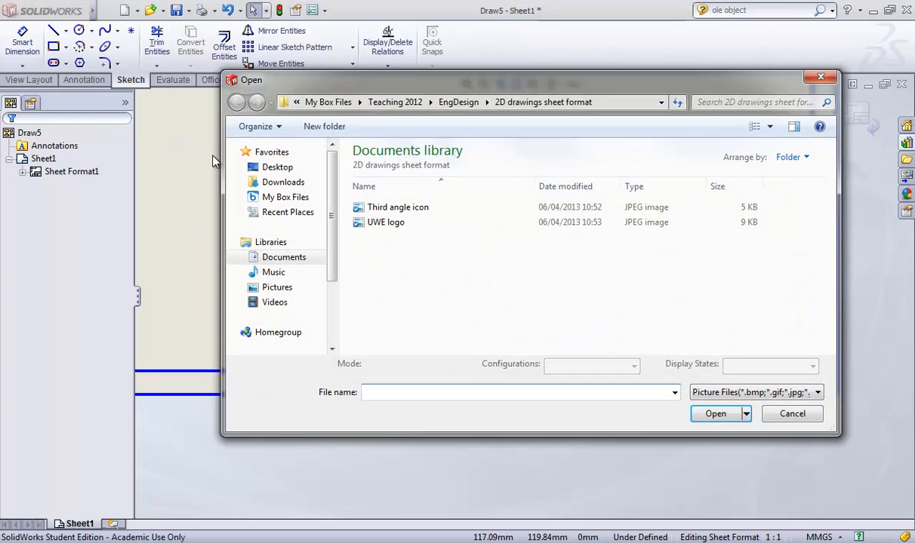
left_click(401, 224)
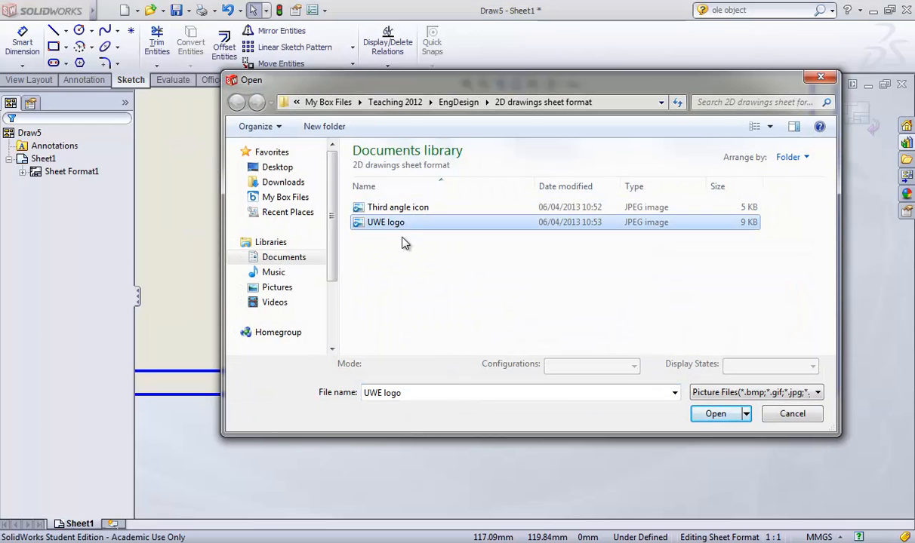
left_click(715, 415)
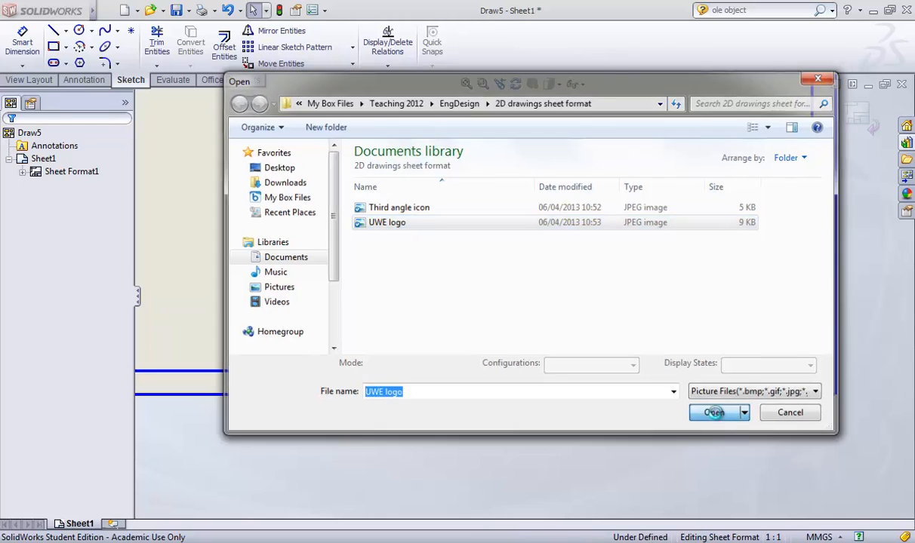
Shrink the UWE logo to about 45 mm wide and place it beside the title block's signature table, just above the inner border line.
scroll(236, 314, "down", 3)
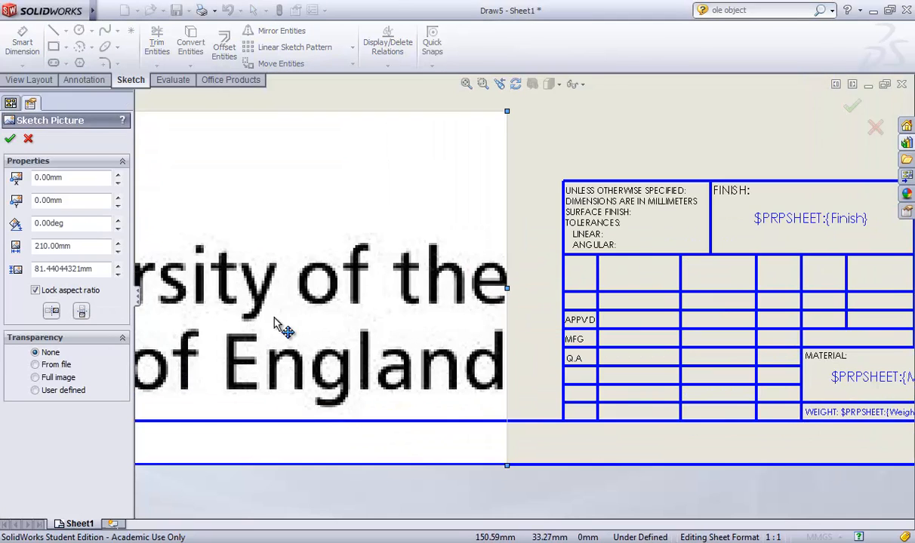
scroll(275, 318, "up", 9)
scroll(487, 311, "down", 3)
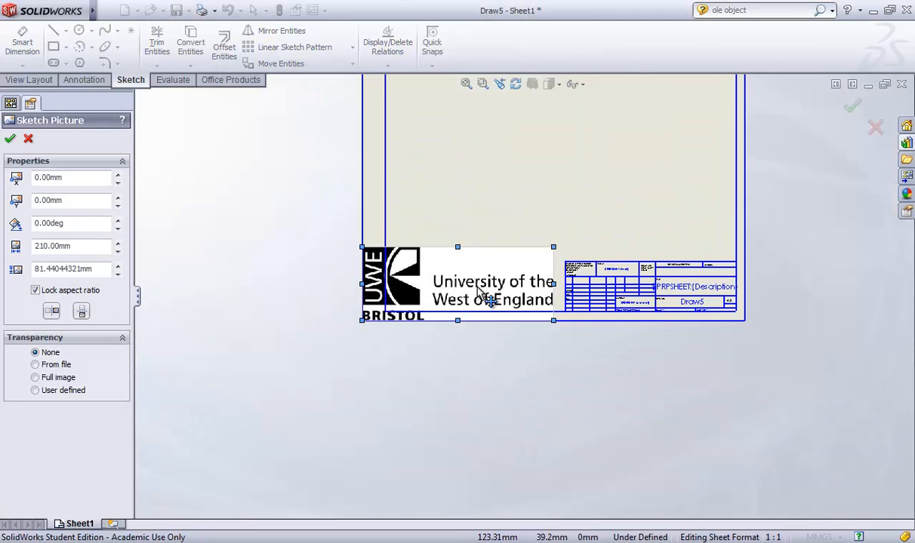
mouse_move(308, 228)
left_mouse_down()
mouse_move(490, 299)
mouse_move(506, 317)
mouse_move(520, 321)
mouse_move(557, 288)
mouse_move(566, 321)
mouse_move(556, 311)
mouse_move(564, 311)
left_mouse_up()
scroll(582, 322, "down", 2)
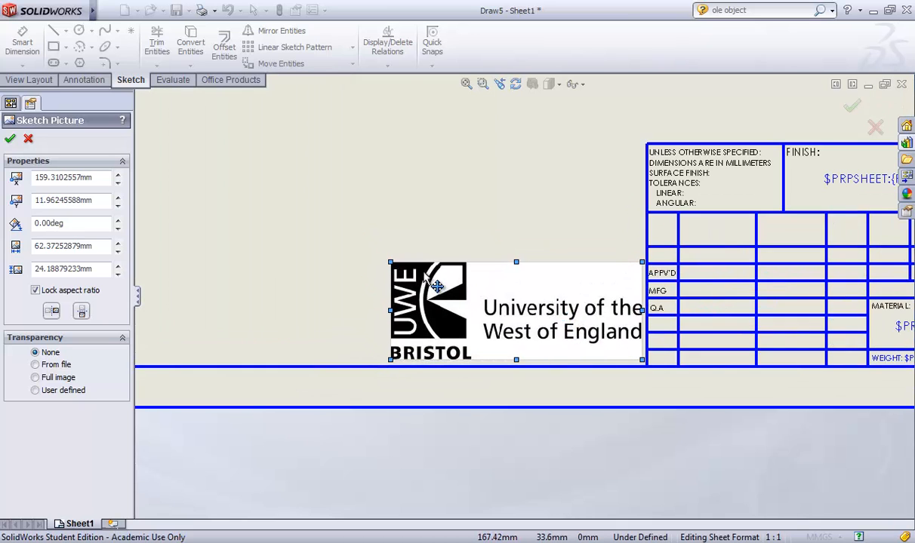
left_click_drag(391, 263, 459, 312)
mouse_move(548, 342)
left_mouse_down()
mouse_move(531, 272)
mouse_move(547, 240)
mouse_move(537, 274)
left_mouse_up()
mouse_move(531, 322)
left_mouse_down()
mouse_move(548, 196)
mouse_move(534, 343)
left_mouse_up()
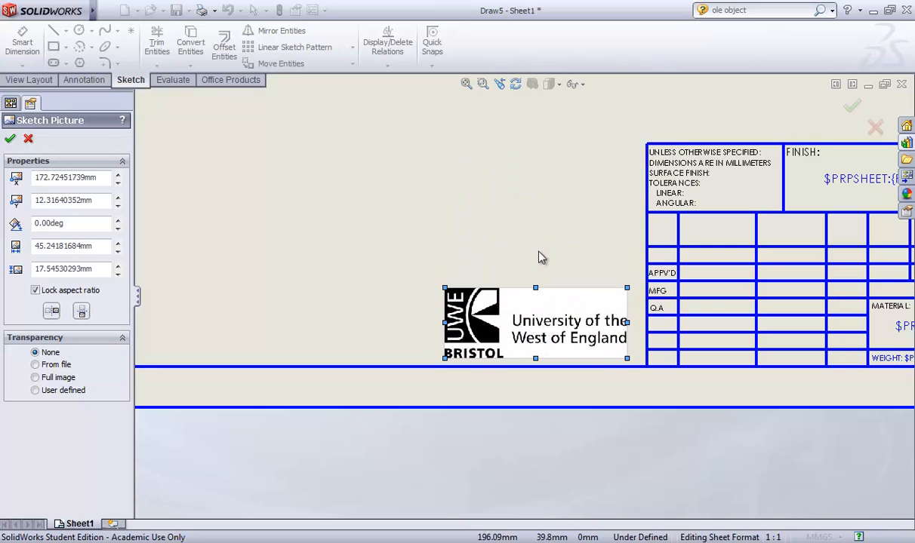
left_click(11, 139)
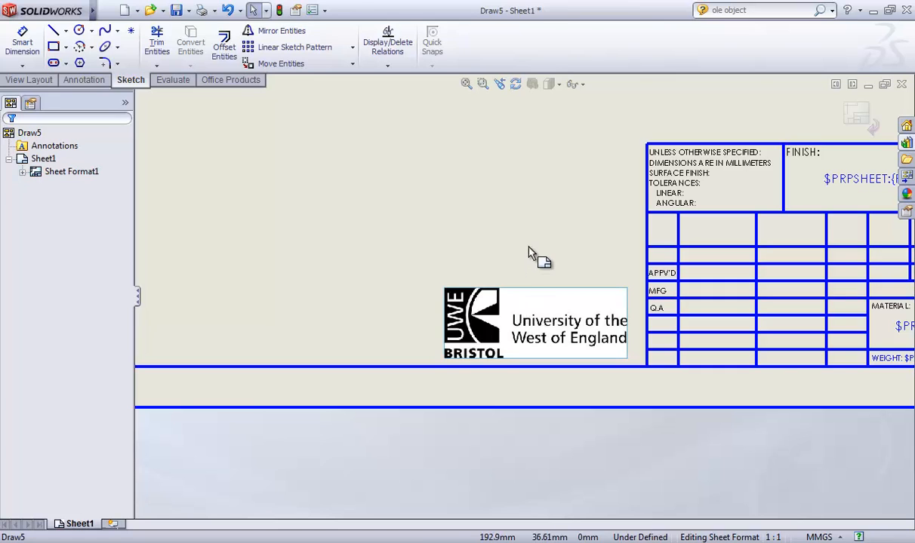
left_click(534, 327)
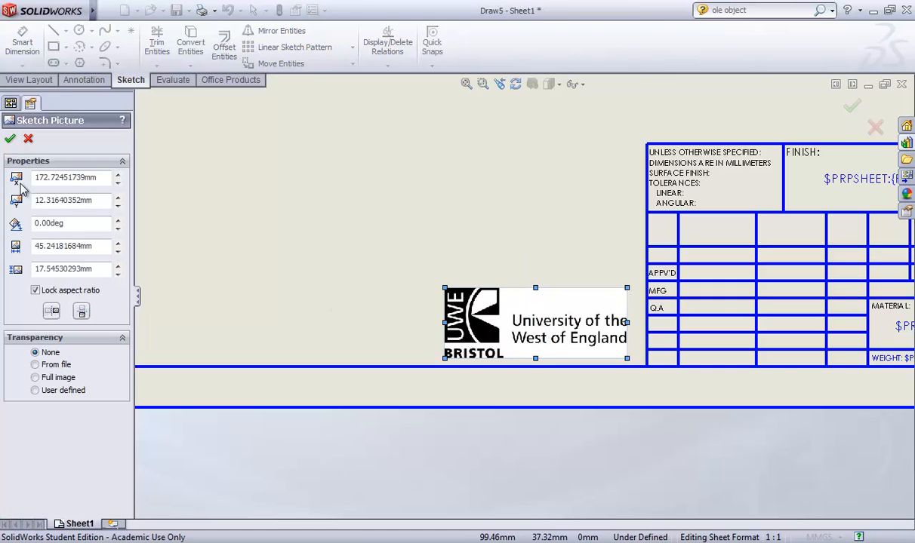
mouse_move(563, 351)
left_mouse_down()
mouse_move(564, 299)
mouse_move(571, 350)
left_mouse_up()
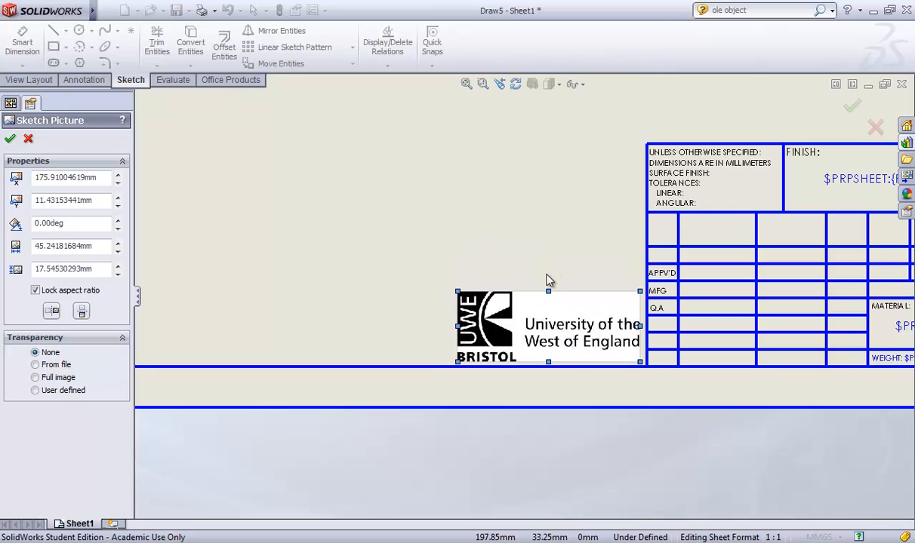
left_click(10, 139)
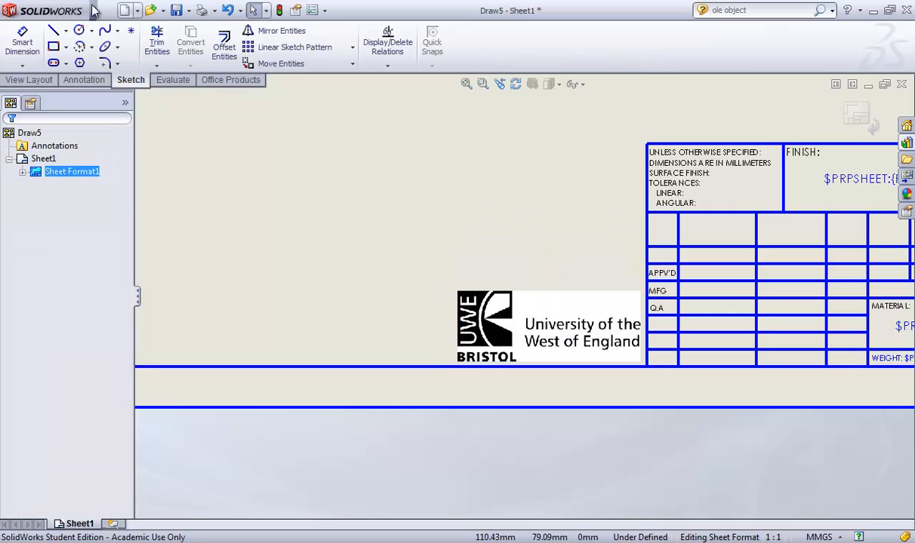
Insert the Third angle icon picture from the 2D drawings sheet format folder into the sheet format.
left_click(186, 10)
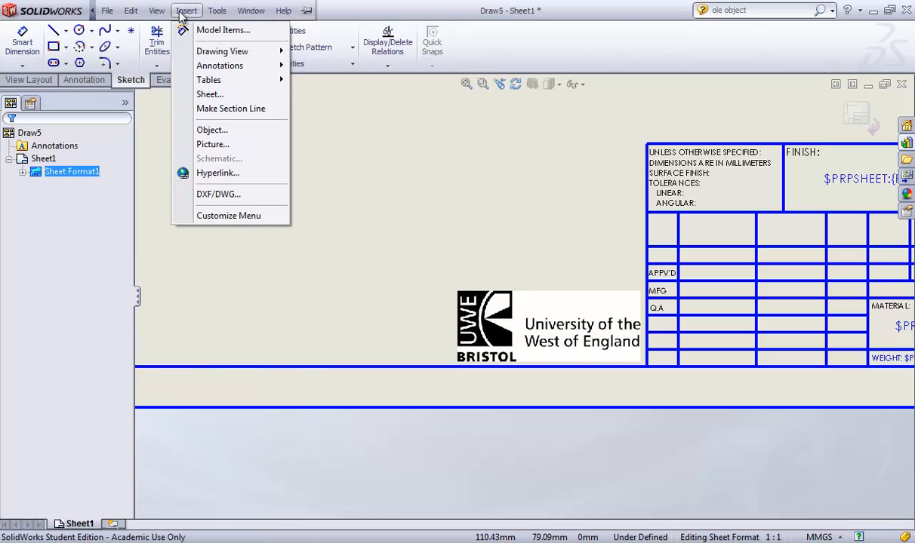
left_click(225, 145)
left_click(402, 211)
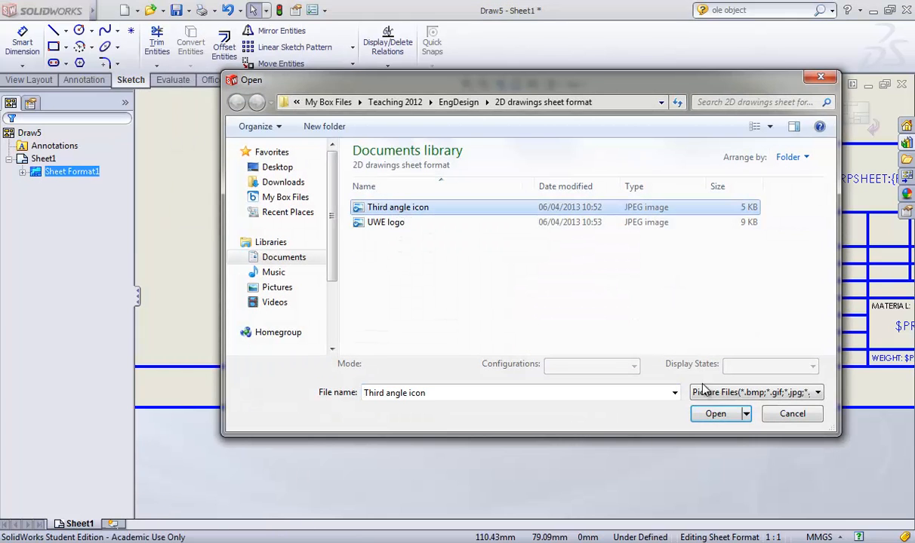
left_click(716, 414)
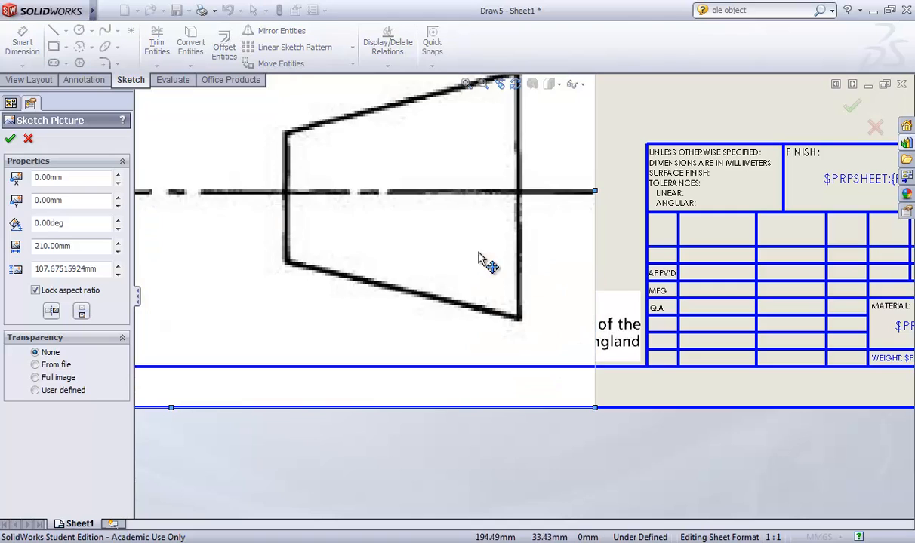
Shrink the third angle icon to about 17 mm wide and place it in the empty title block cell beneath REVISION.
scroll(354, 255, "up", 5)
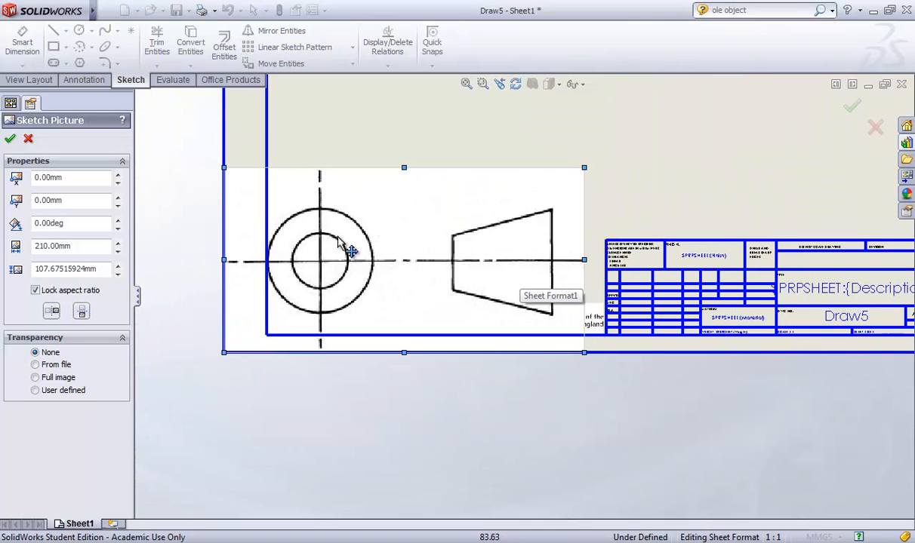
mouse_move(224, 170)
left_mouse_down()
mouse_move(403, 306)
mouse_move(495, 357)
mouse_move(544, 368)
mouse_move(694, 221)
mouse_move(794, 228)
mouse_move(814, 257)
left_mouse_up()
scroll(831, 264, "down", 3)
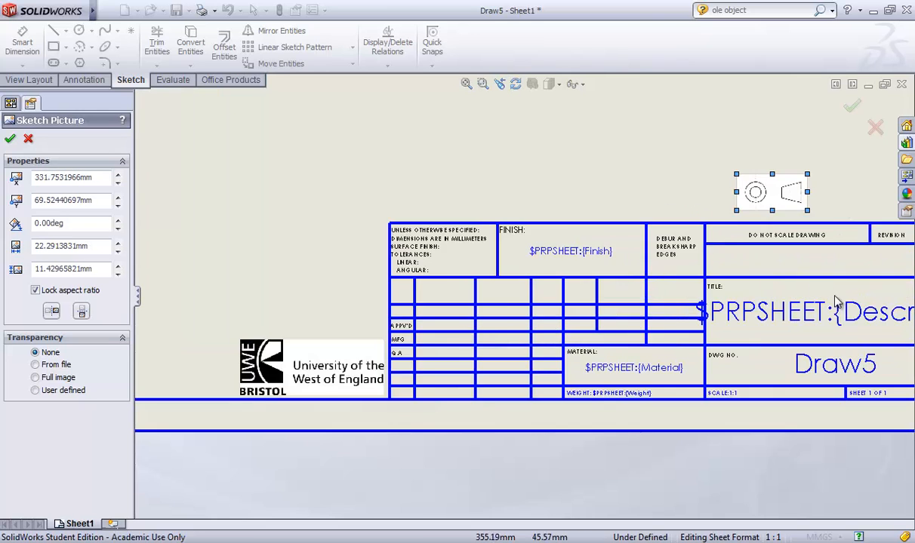
scroll(838, 282, "up", 4)
scroll(642, 249, "down", 5)
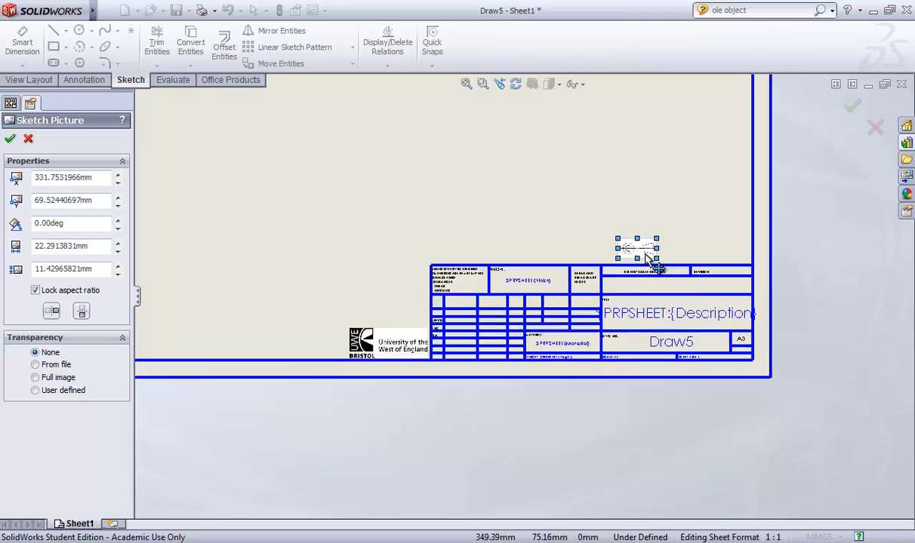
mouse_move(602, 258)
left_mouse_down()
mouse_move(743, 375)
mouse_move(805, 375)
left_mouse_up()
left_click_drag(846, 344, 819, 357)
scroll(686, 324, "up", 3)
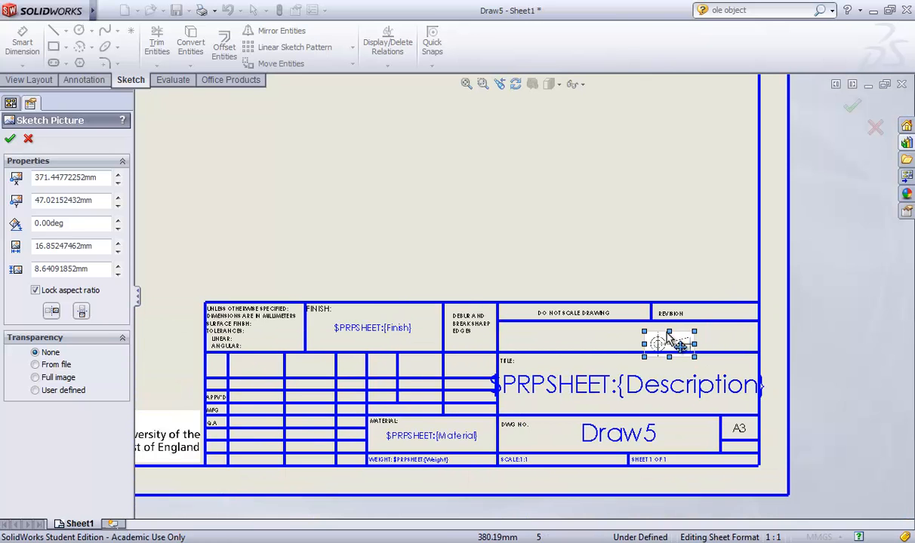
scroll(672, 340, "down", 2)
scroll(438, 387, "up", 3)
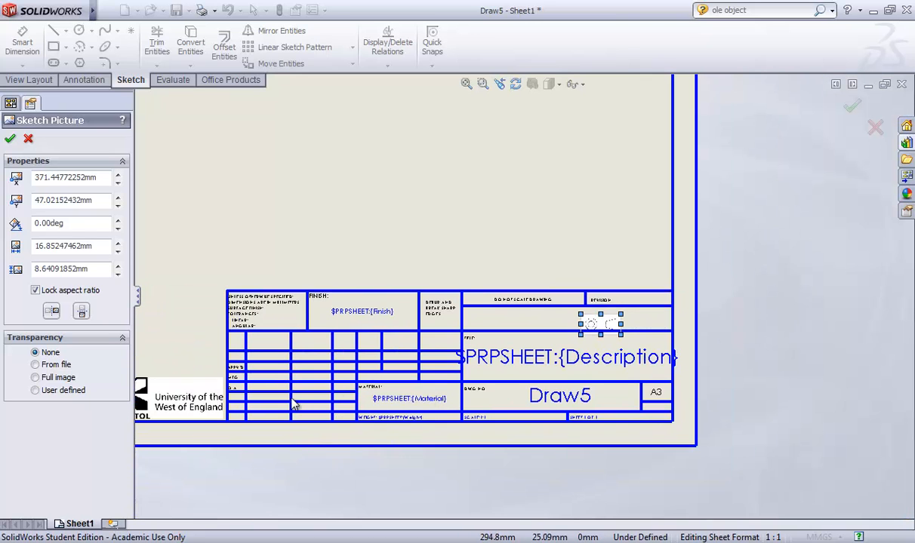
Move the UWE logo to just above the title block's DO NOT SCALE DRAWING and REVISION cells.
left_click_drag(163, 408, 615, 250)
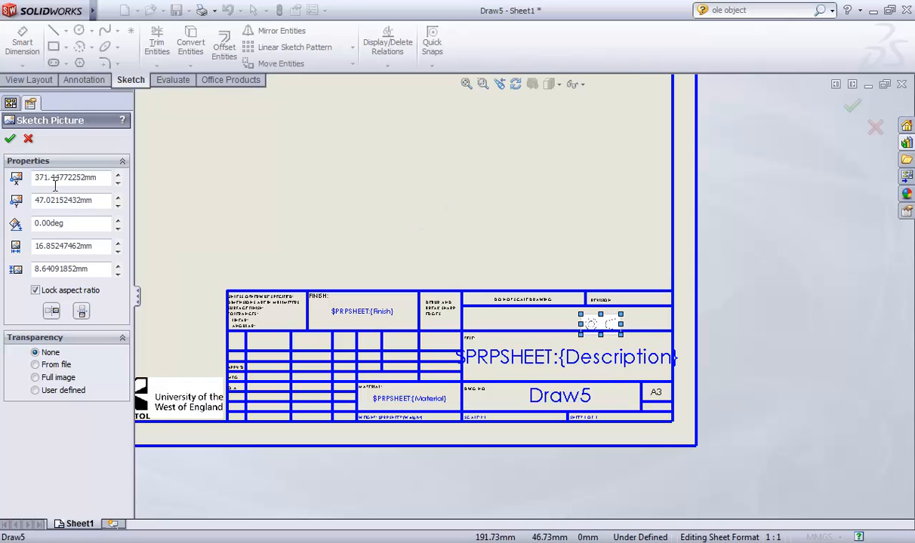
left_click(10, 139)
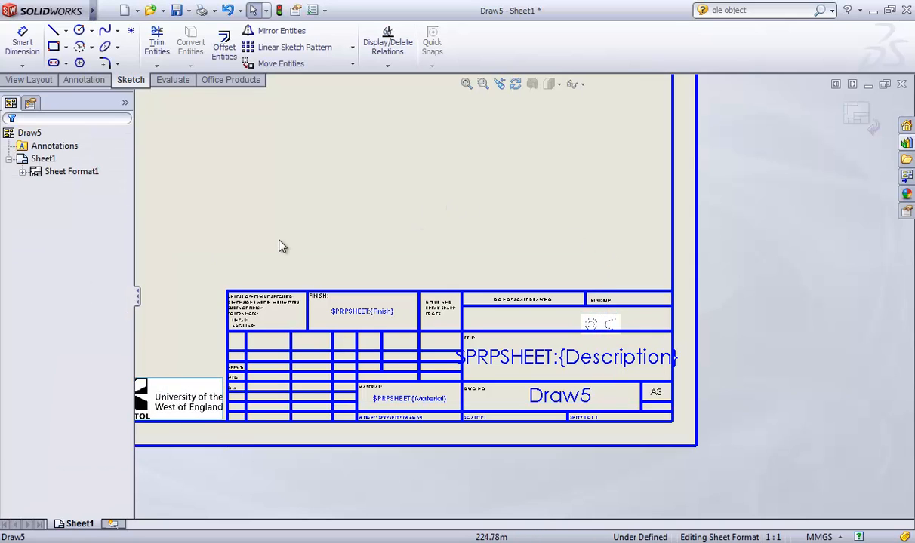
left_click(174, 408)
mouse_move(180, 406)
left_mouse_down()
mouse_move(474, 266)
mouse_move(637, 286)
left_mouse_up()
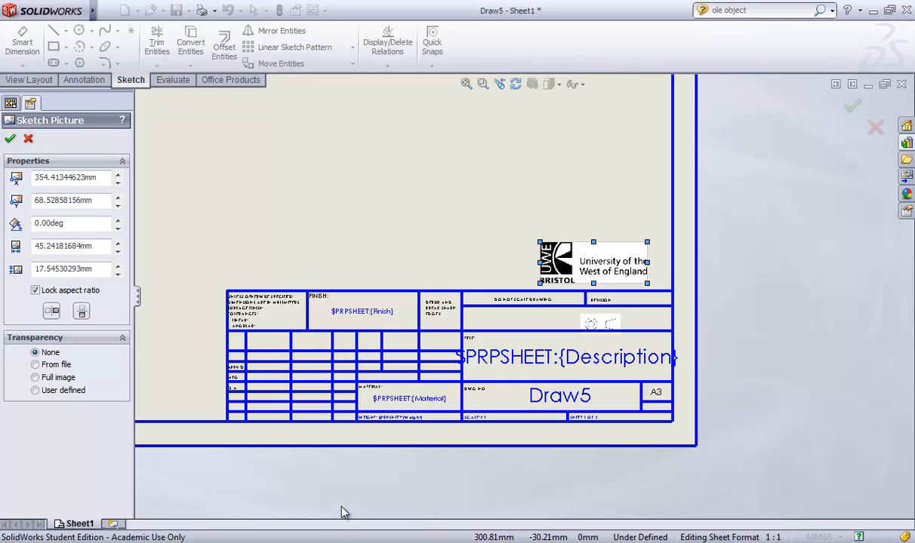
Switch to week1-2011.pdf in Adobe Reader and examine the example detail drawing's title block and the neighbouring pages on drawing requirements.
key("alt+Tab")
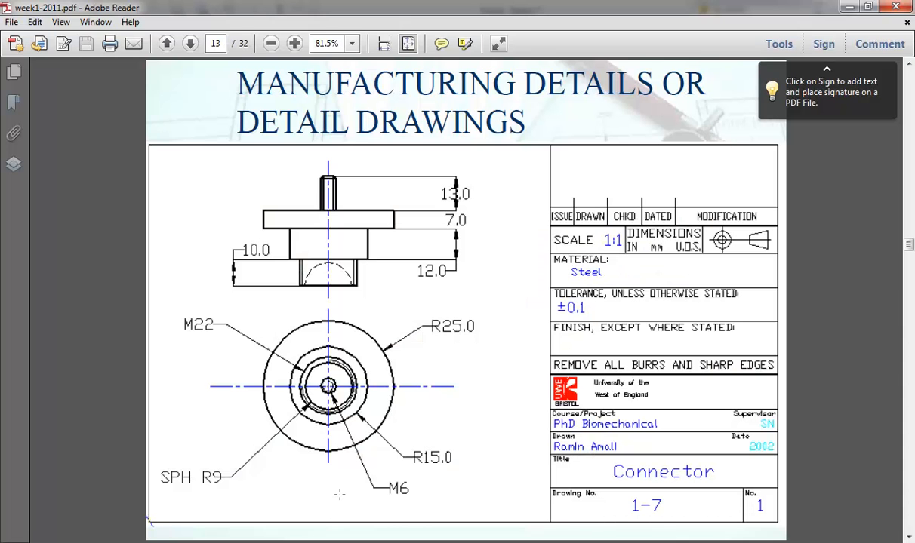
scroll(585, 381, "up", 1)
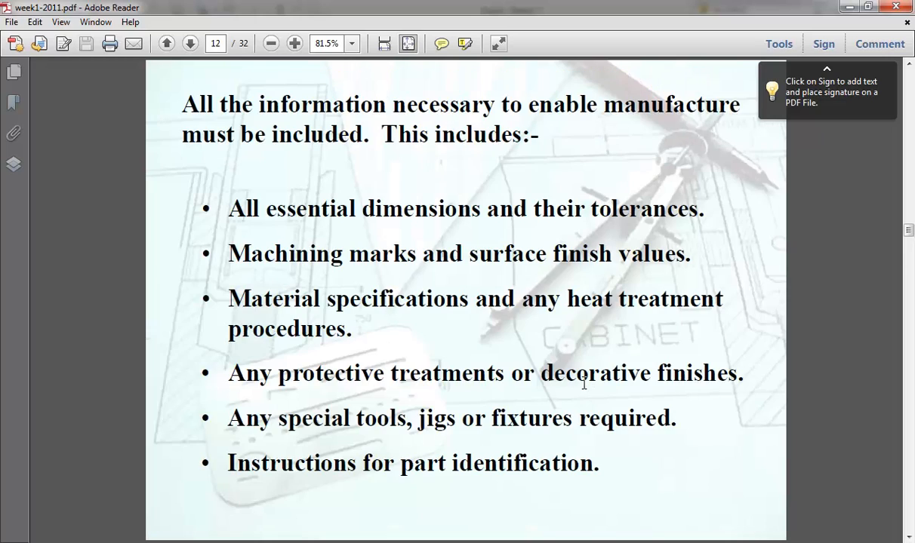
scroll(582, 385, "down", 1)
scroll(579, 393, "up", 1)
scroll(486, 487, "up", 1)
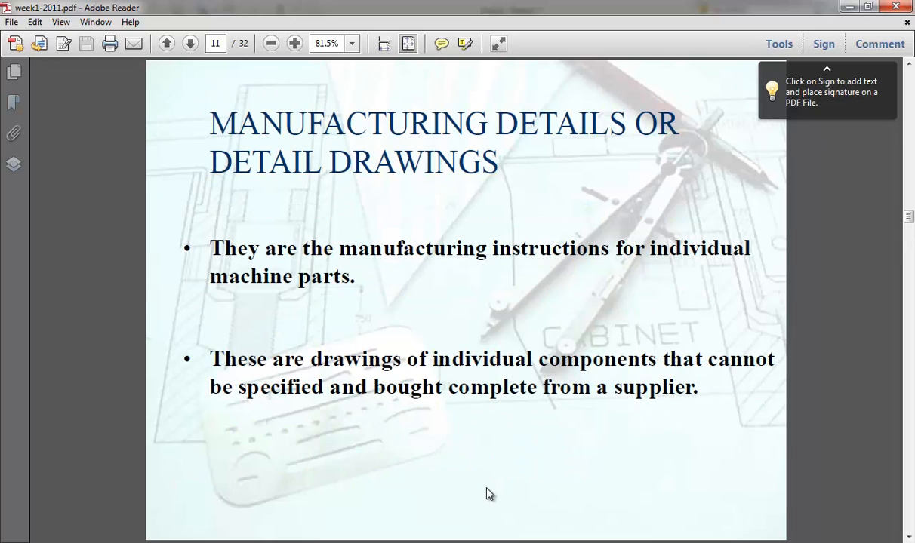
scroll(487, 494, "down", 1)
scroll(486, 494, "down", 2)
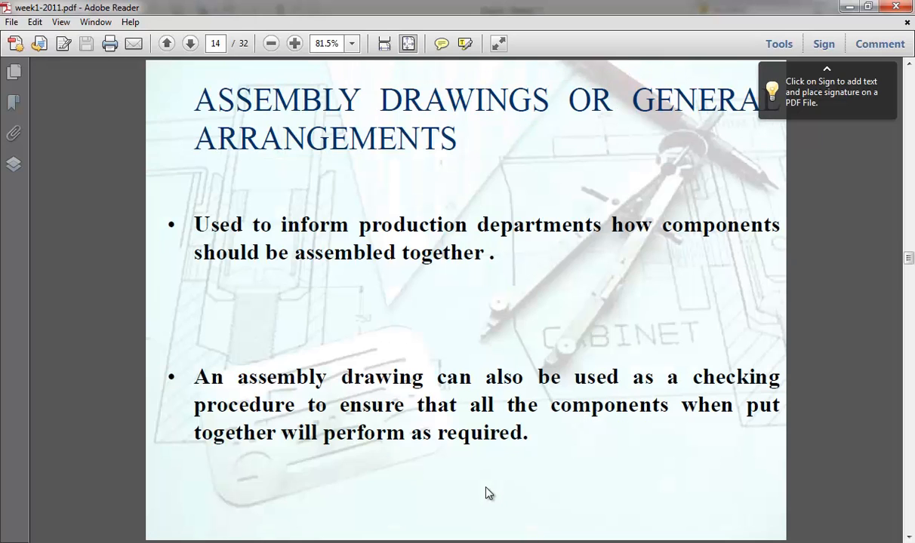
Examine the example assembly drawing page in the PDF, keeping the current Windows color scheme and suppressing further performance messages.
scroll(486, 495, "down", 1)
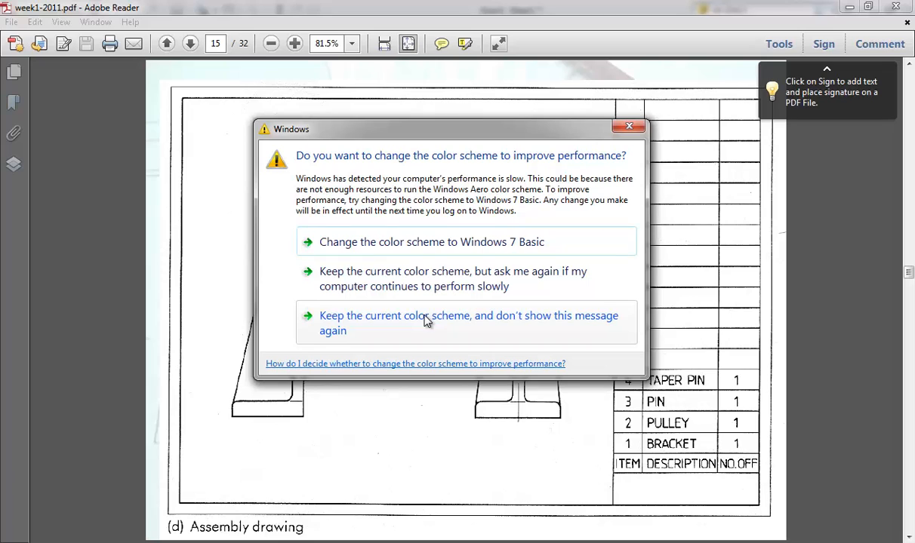
left_click(458, 323)
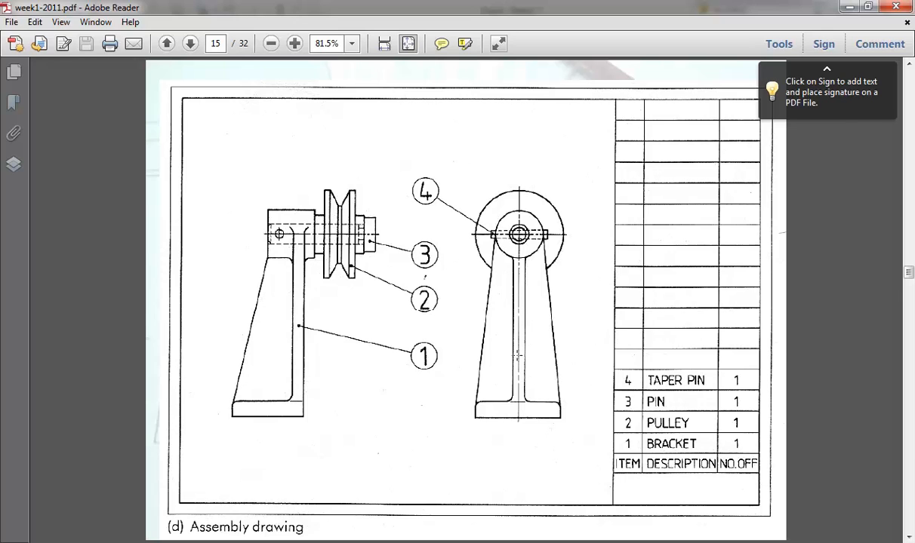
scroll(517, 355, "down", 1)
scroll(516, 355, "up", 3)
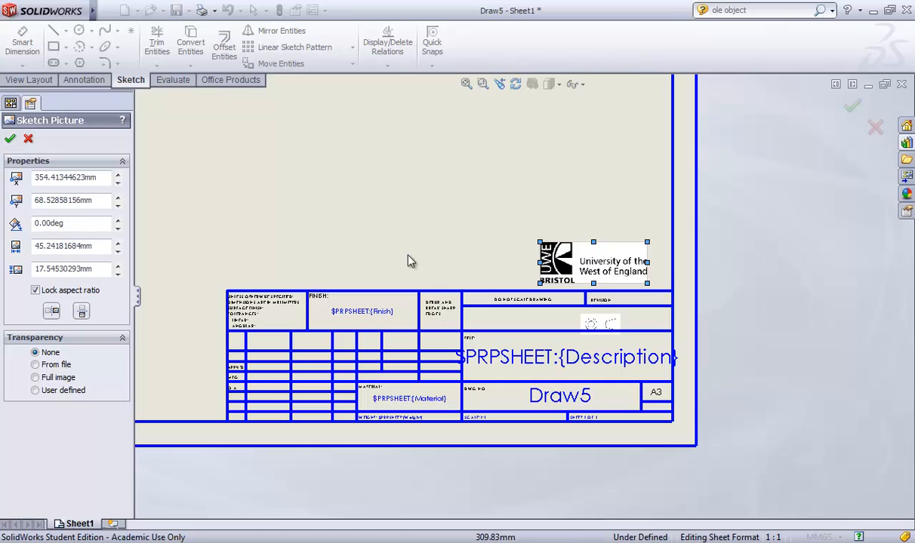
Switch back to SolidWorks, close the UWE logo's picture properties and leave sheet format editing to view the whole sheet.
left_click(27, 138)
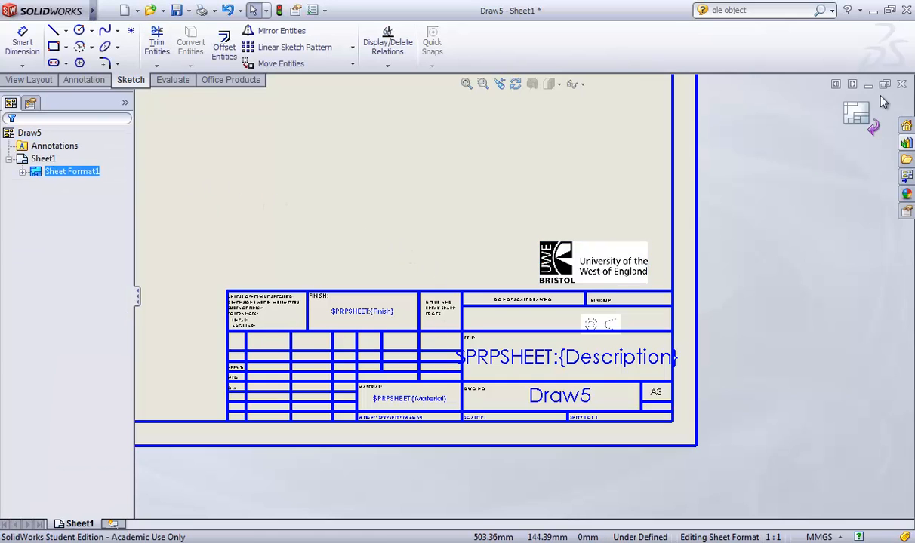
left_click(859, 115)
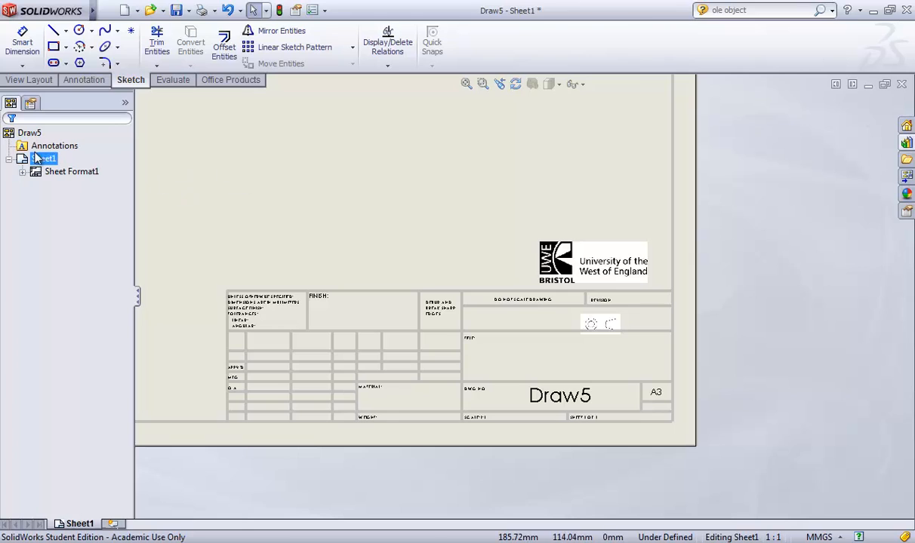
right_click(48, 174)
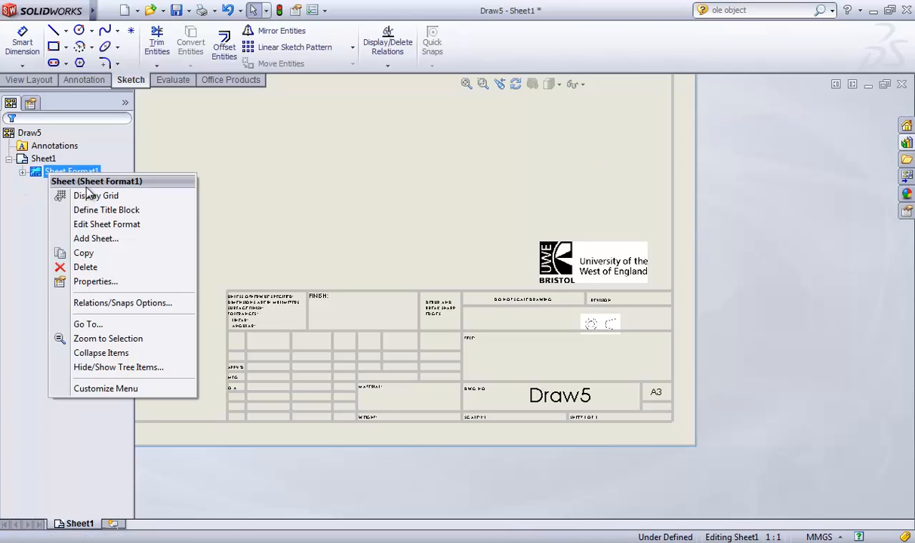
left_click(107, 224)
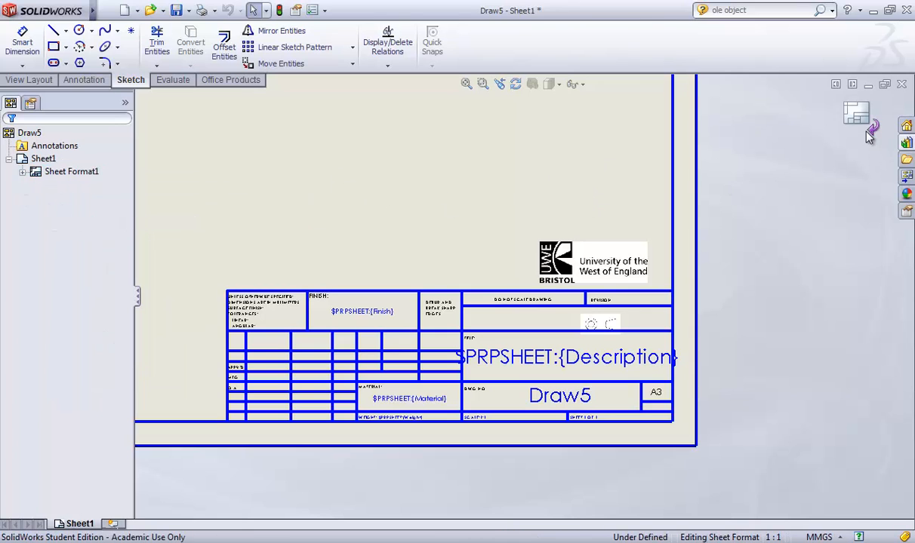
left_click(855, 112)
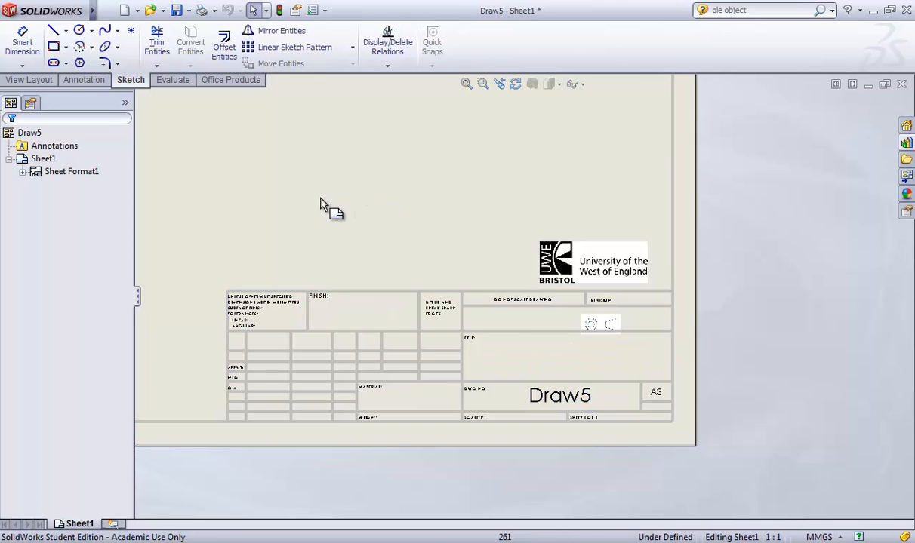
key("f")
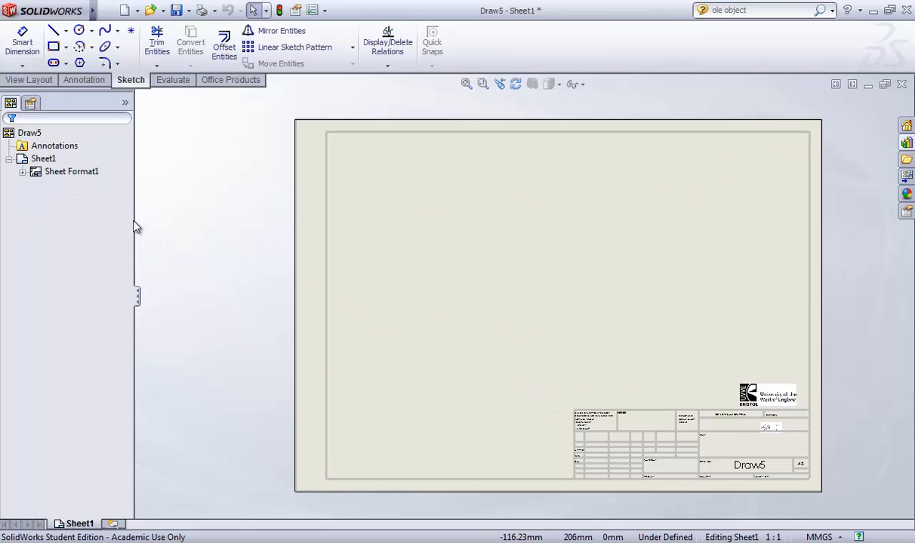
Open Sheet1's properties and browse for a sheet format in My Box Files, Teaching 2012, EngDesign, 2D drawings sheet format.
left_click(64, 173)
right_click(64, 173)
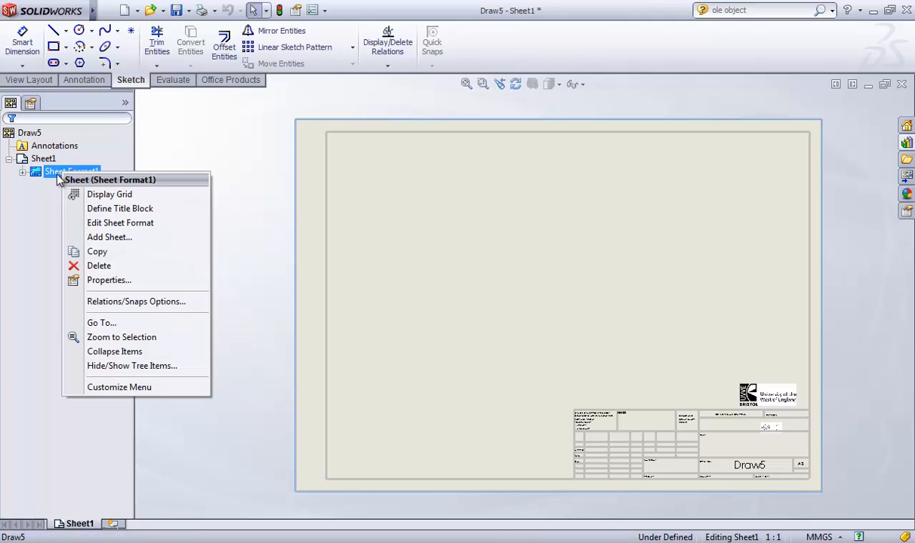
left_click(97, 281)
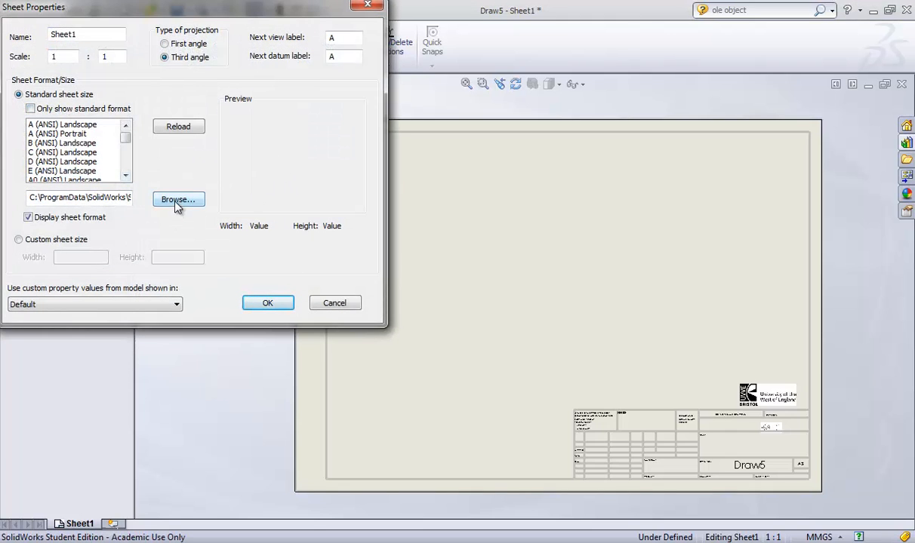
left_click(176, 201)
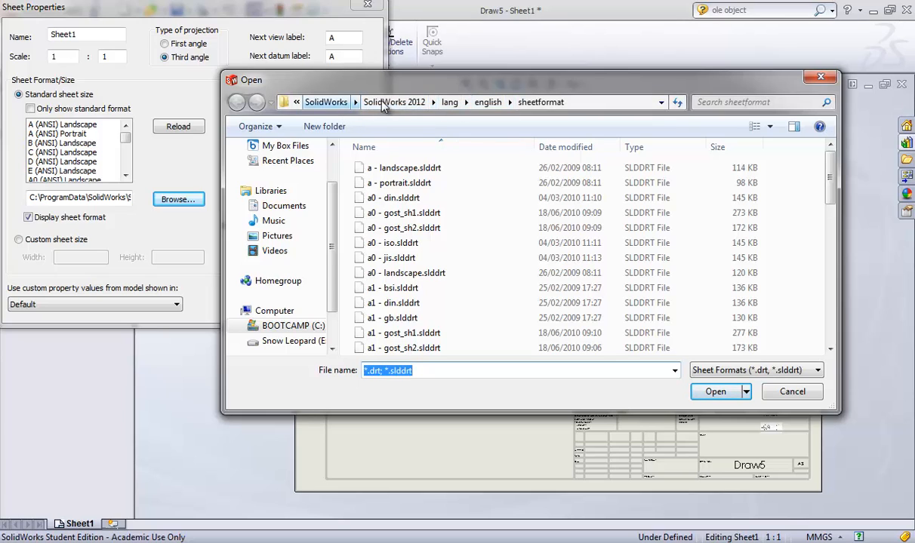
scroll(326, 275, "down", 1)
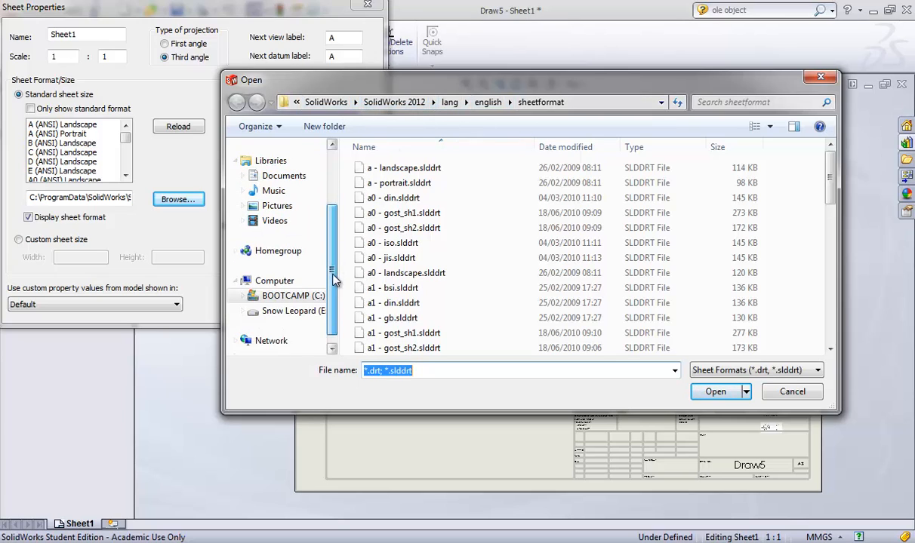
left_click_drag(330, 279, 332, 246)
left_click(296, 161)
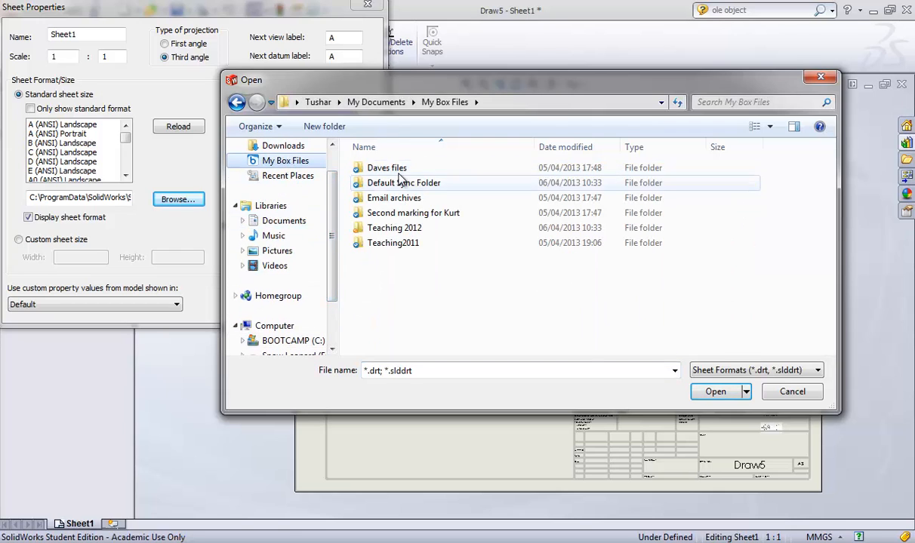
double_click(391, 227)
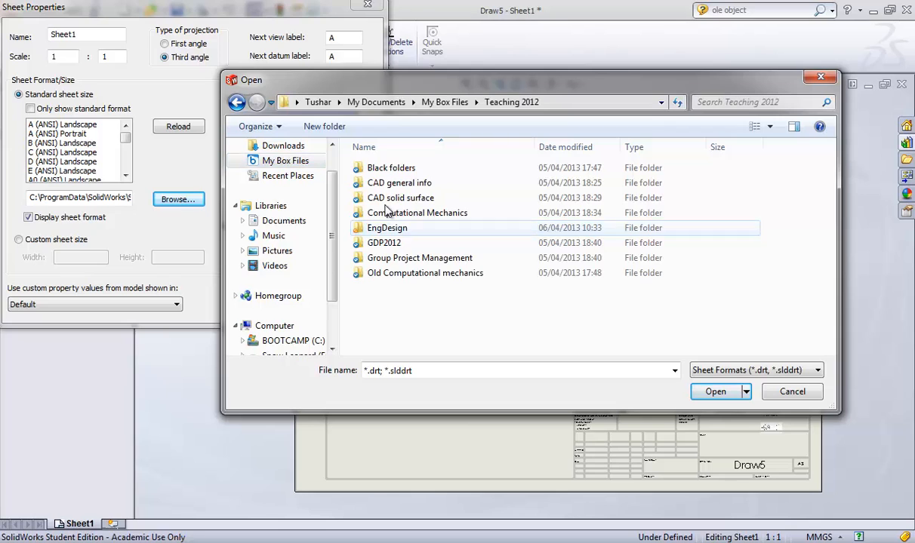
double_click(389, 225)
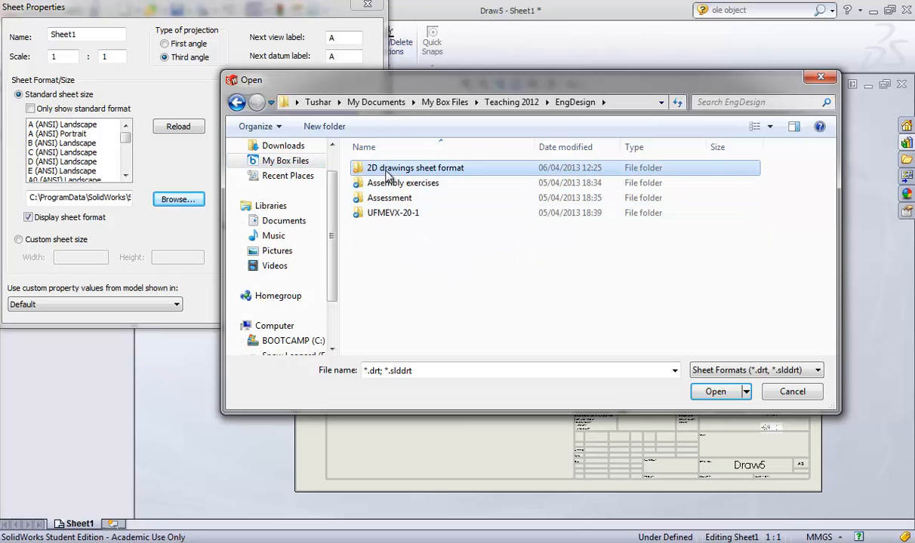
double_click(397, 169)
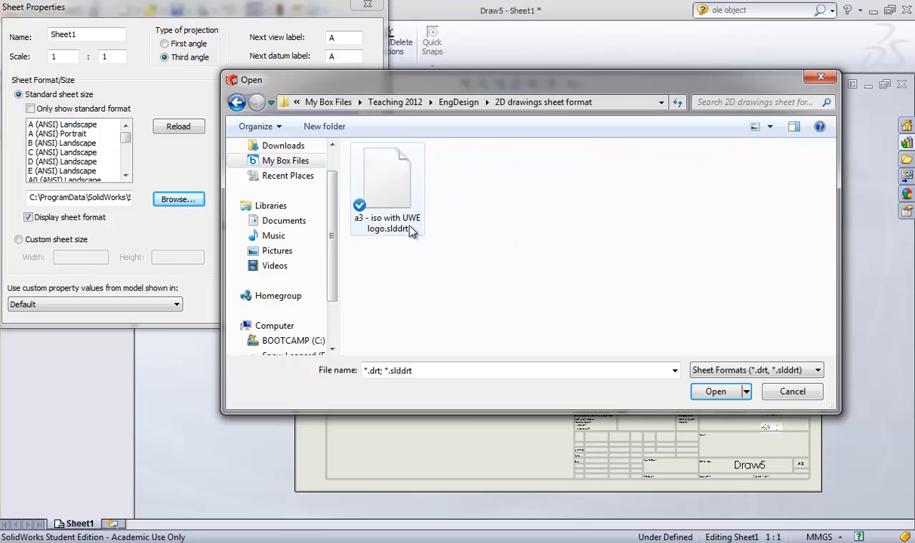
Apply the sheet format file "a3 - iso with UWE logo.slddrt" to Sheet1 and delete the old format's modified notes.
left_click(377, 171)
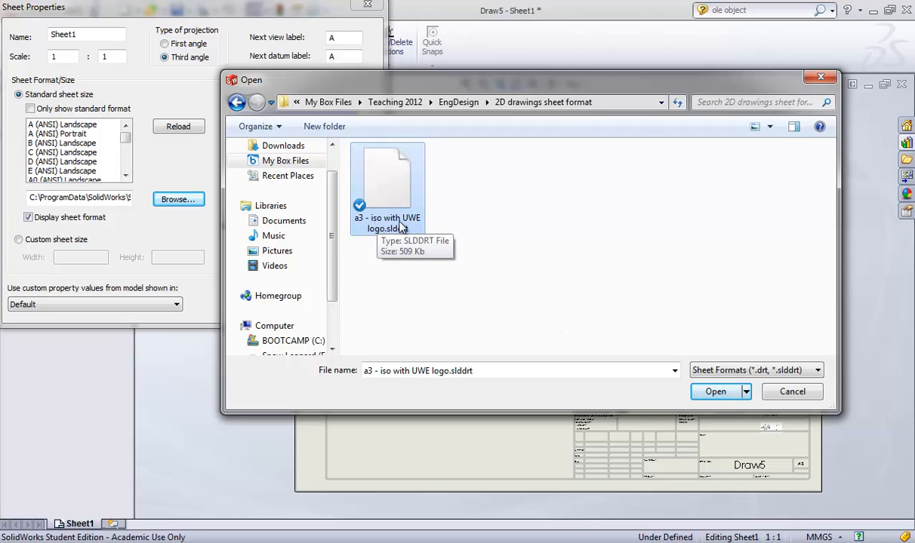
left_click(723, 392)
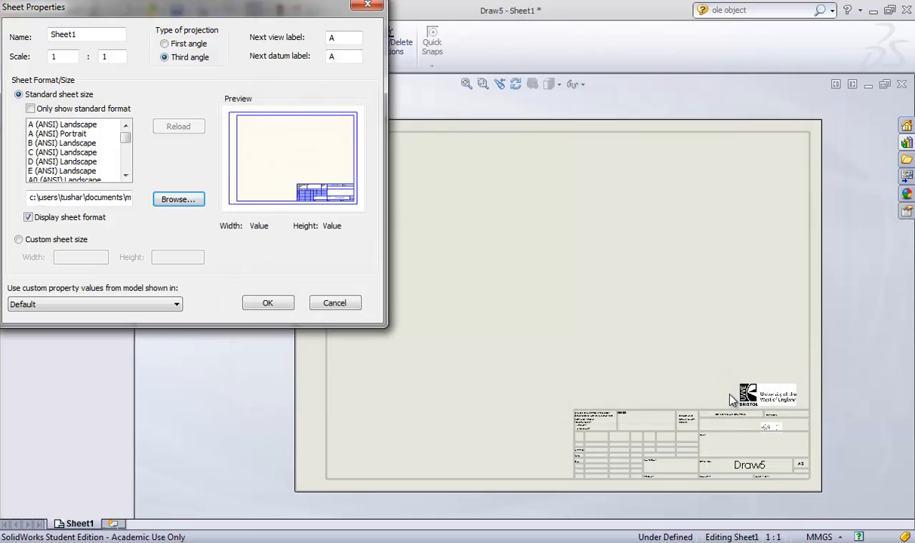
left_click(267, 304)
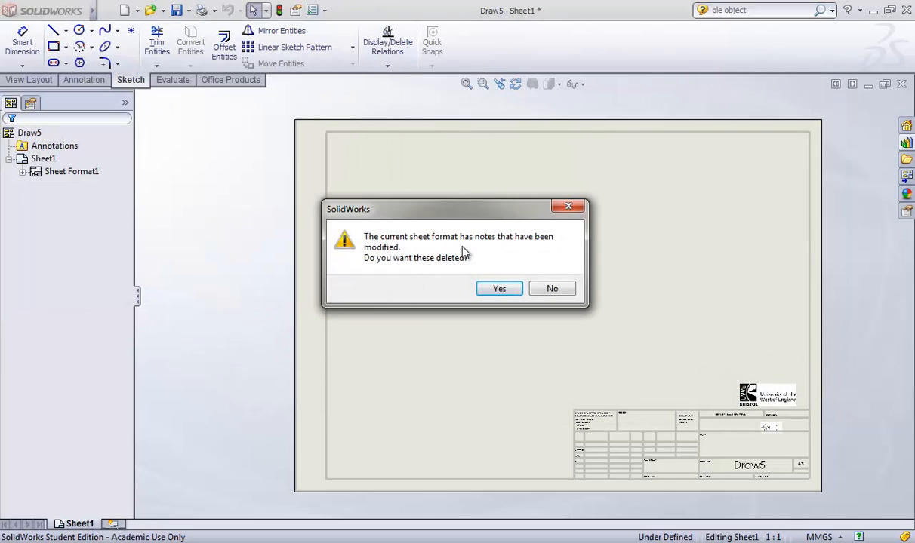
left_click(496, 293)
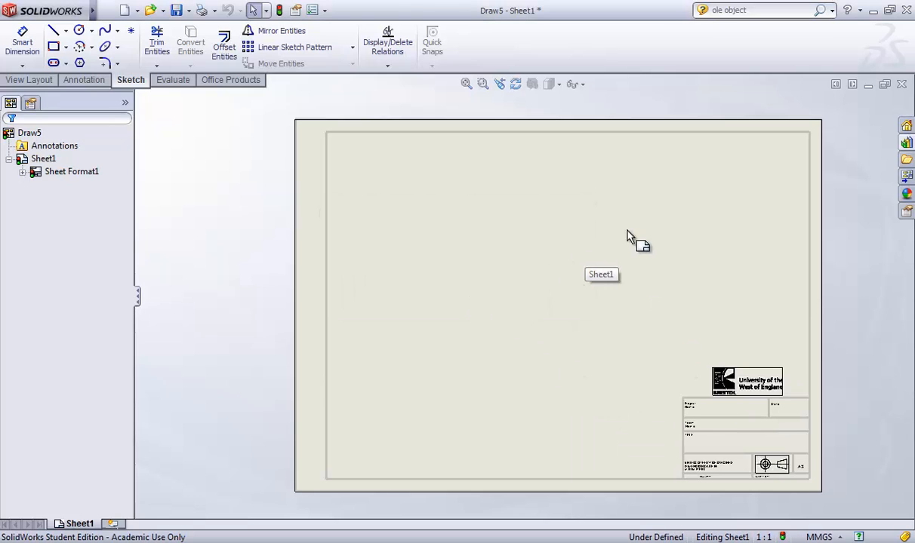
Examine the title block of the applied UWE sheet format up close and on the whole sheet.
scroll(733, 431, "down", 3)
scroll(724, 440, "down", 4)
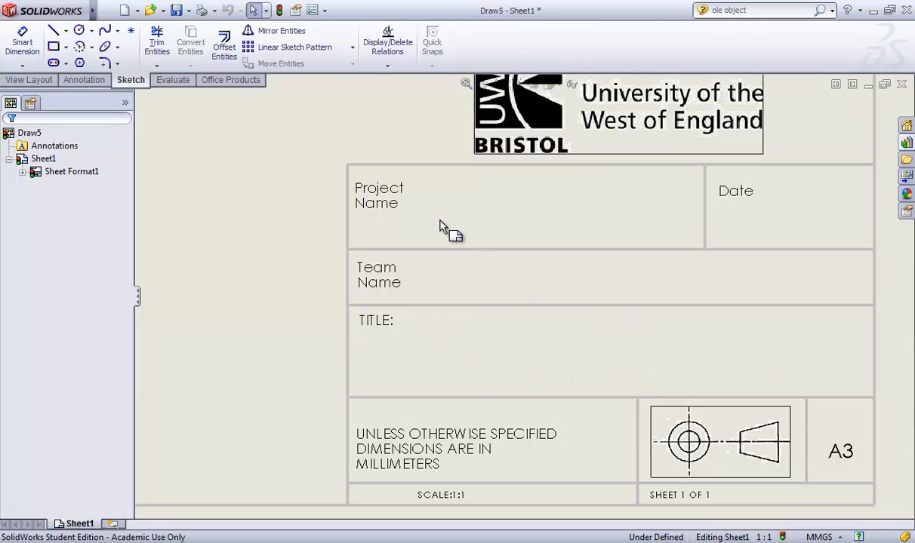
scroll(613, 149, "up", 10)
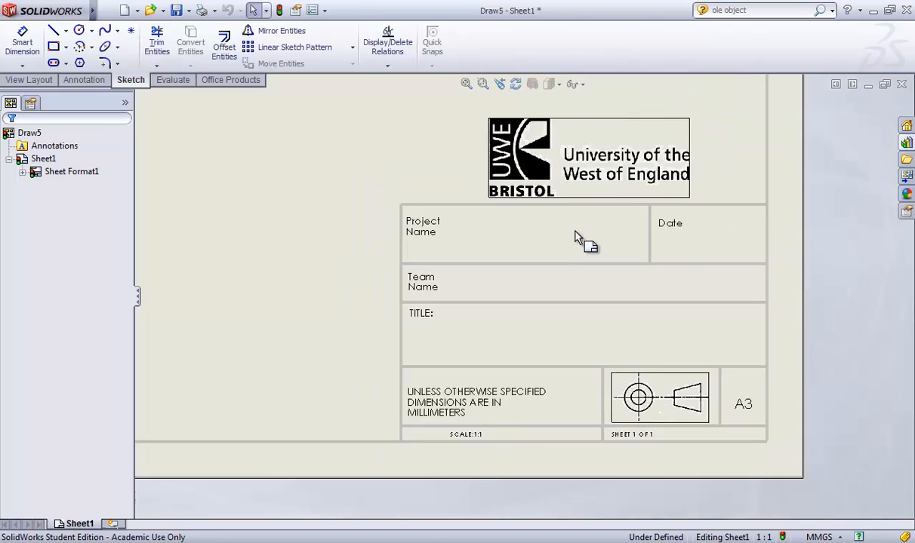
scroll(392, 235, "down", 2)
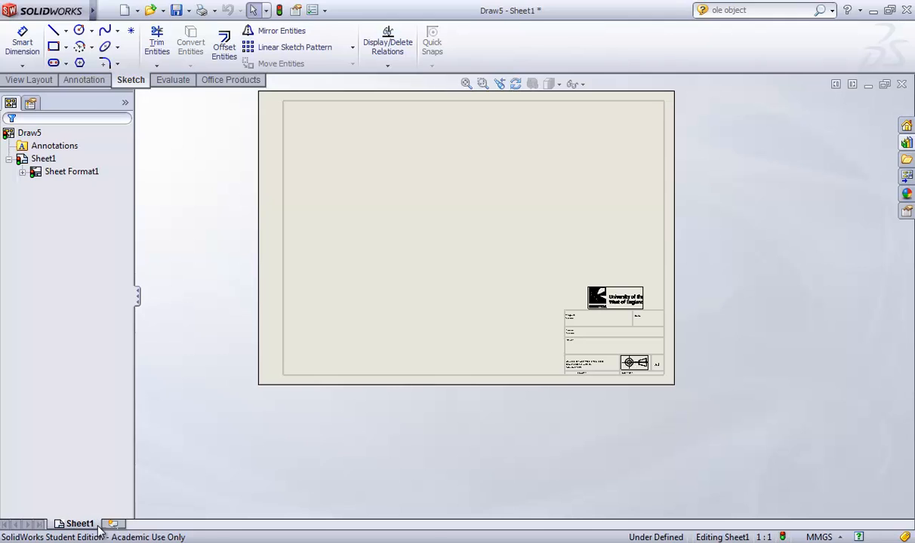
mouse_move(84, 536)
left_mouse_down()
mouse_move(381, 317)
mouse_move(368, 281)
mouse_move(348, 285)
mouse_move(451, 144)
left_mouse_up()
left_click(466, 84)
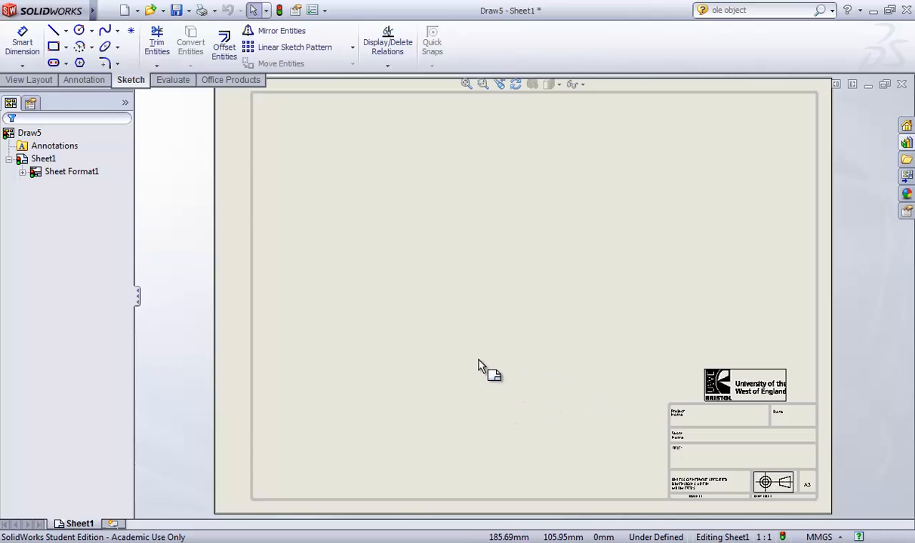
Check the sheet's type of projection in its properties and the document's unit system.
left_click(419, 317)
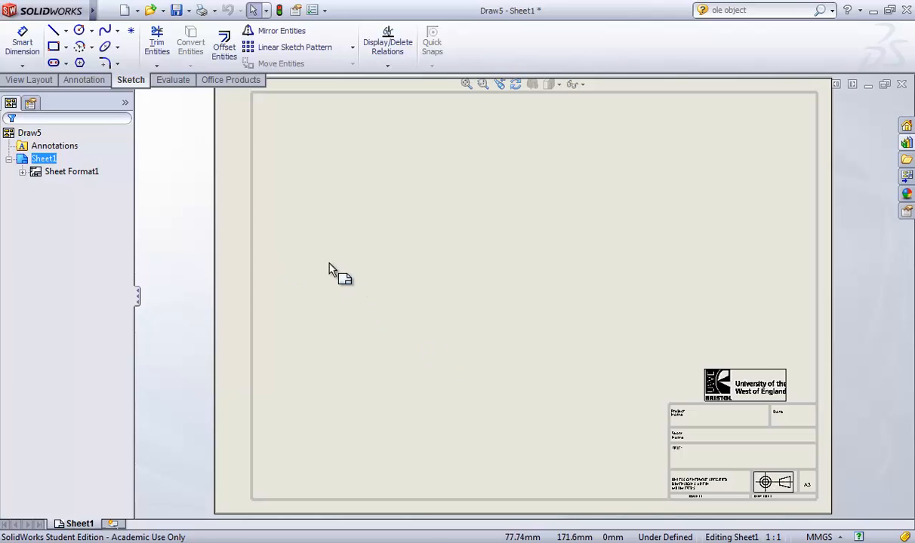
right_click(78, 173)
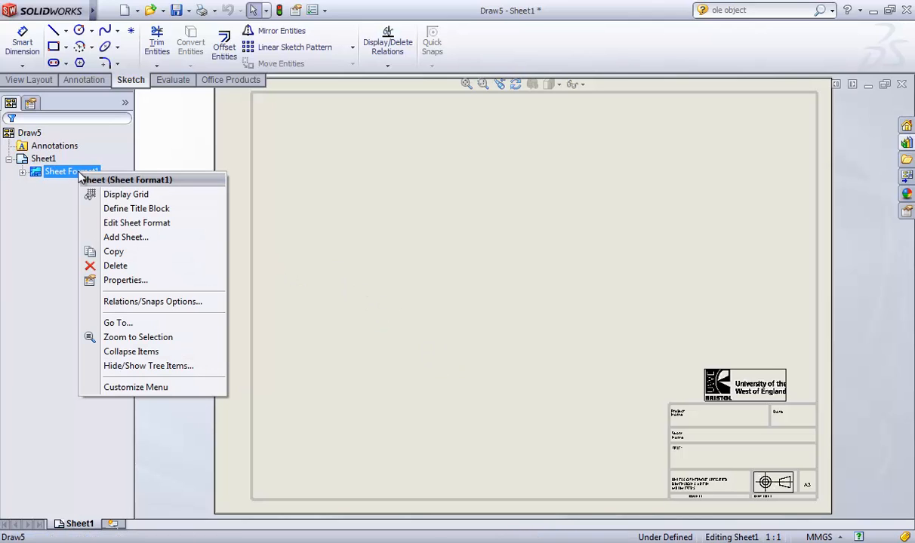
left_click(125, 282)
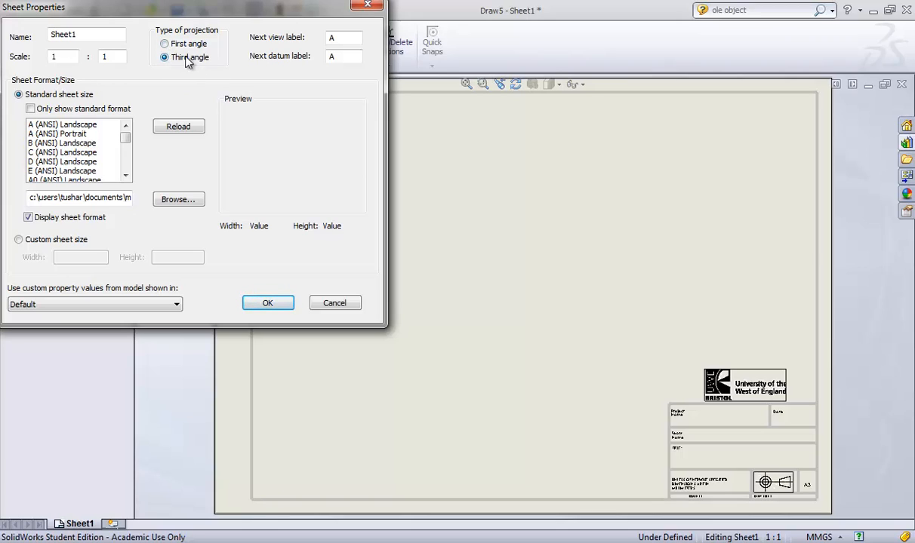
left_click(268, 305)
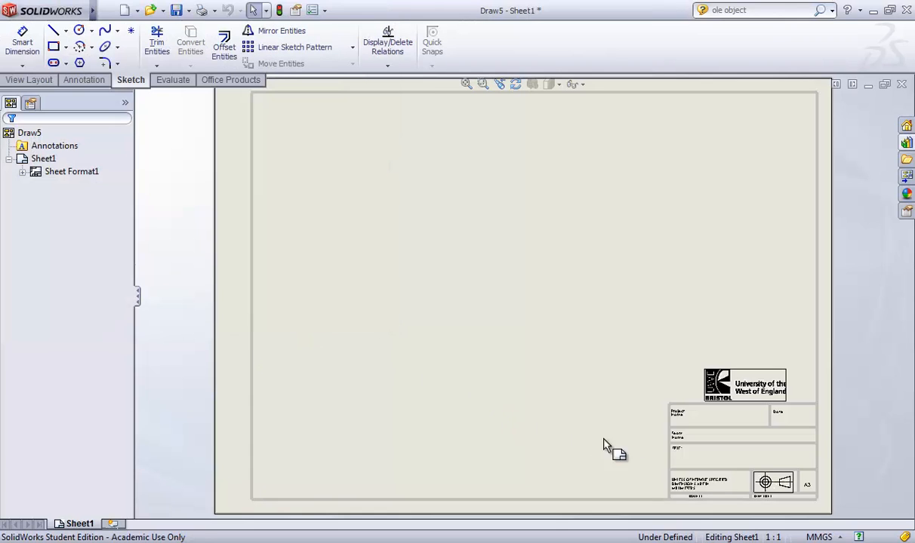
left_click(819, 537)
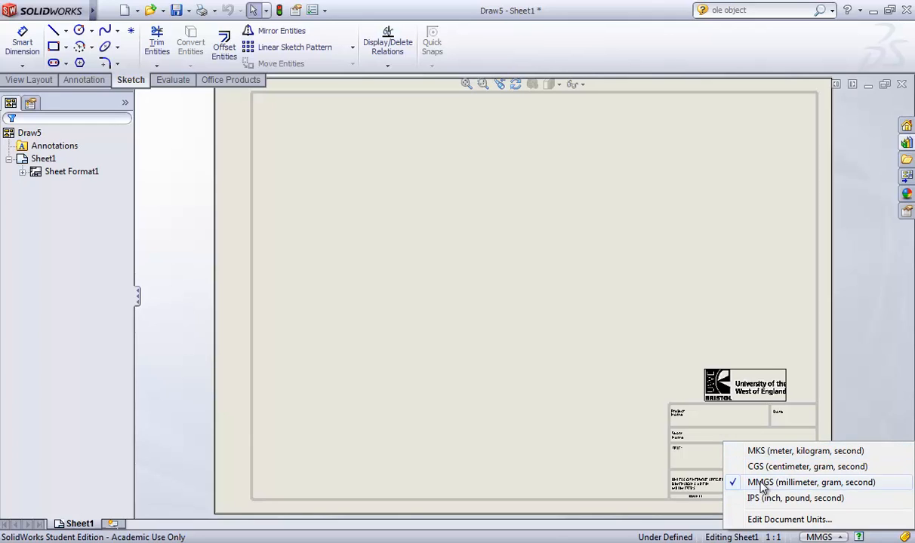
left_click(528, 443)
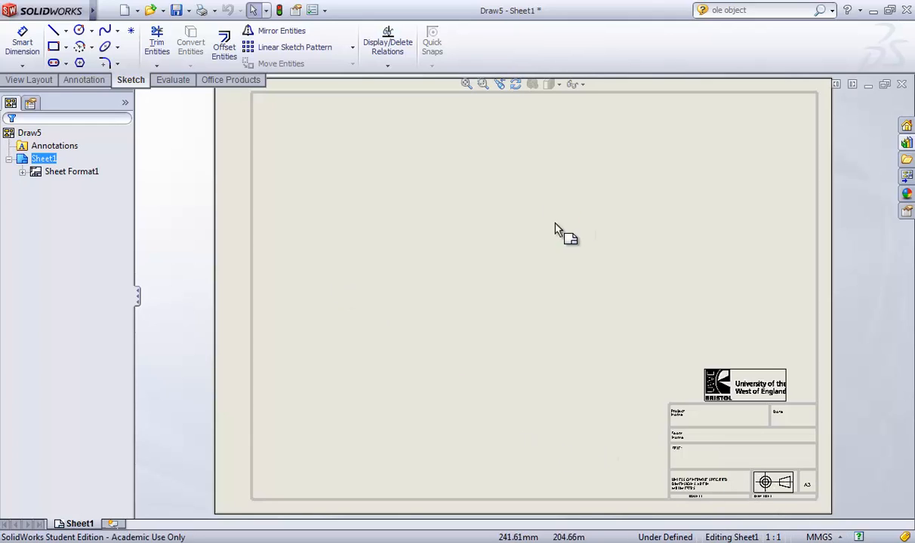
Open the document properties and set the overall drafting standard to ISO.
left_click(325, 11)
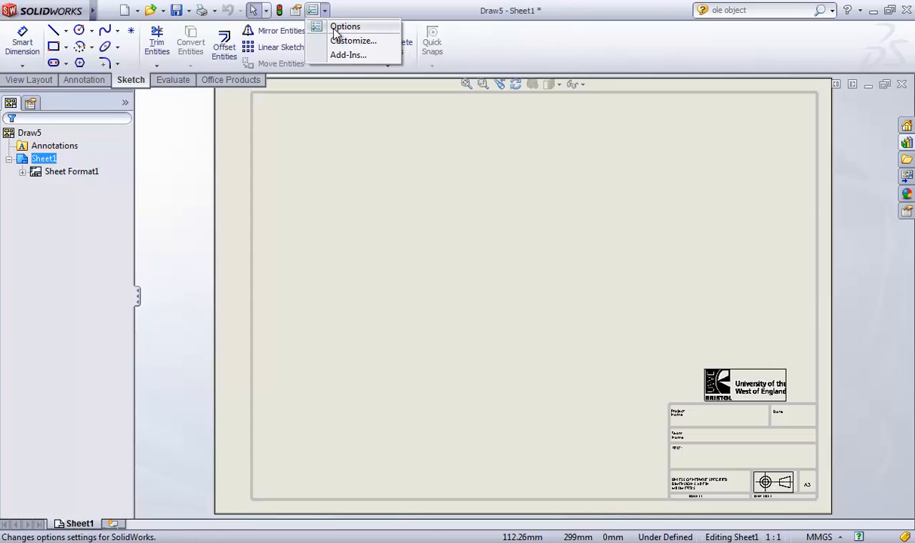
left_click(336, 29)
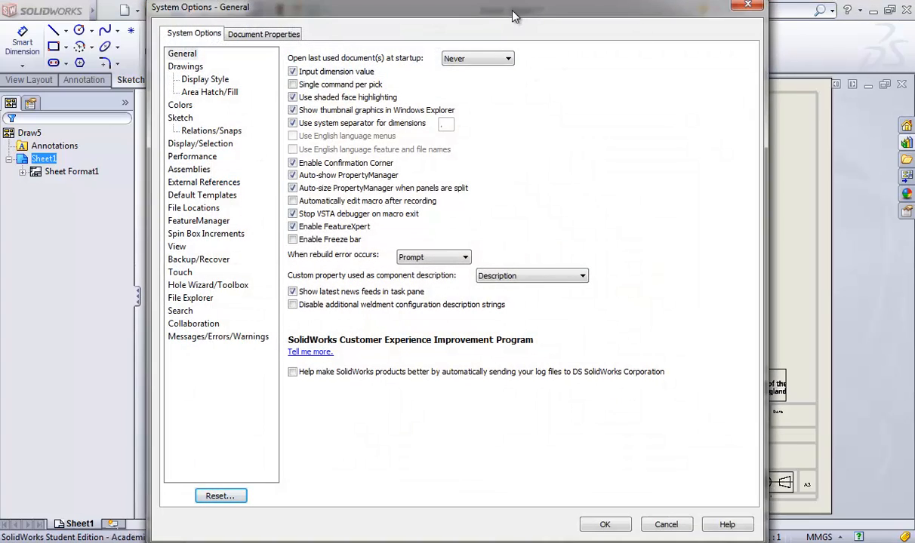
left_click_drag(513, 15, 533, 37)
left_click_drag(534, 47, 542, 75)
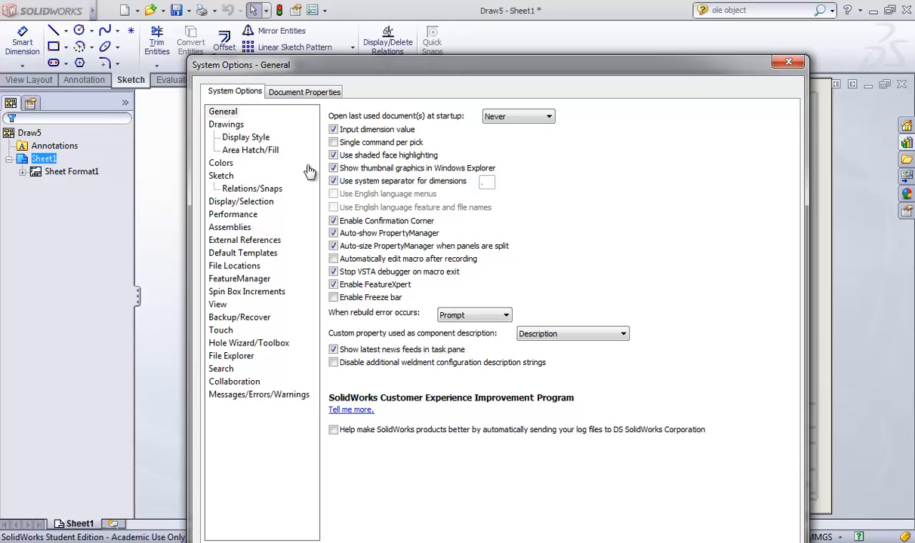
left_click(293, 94)
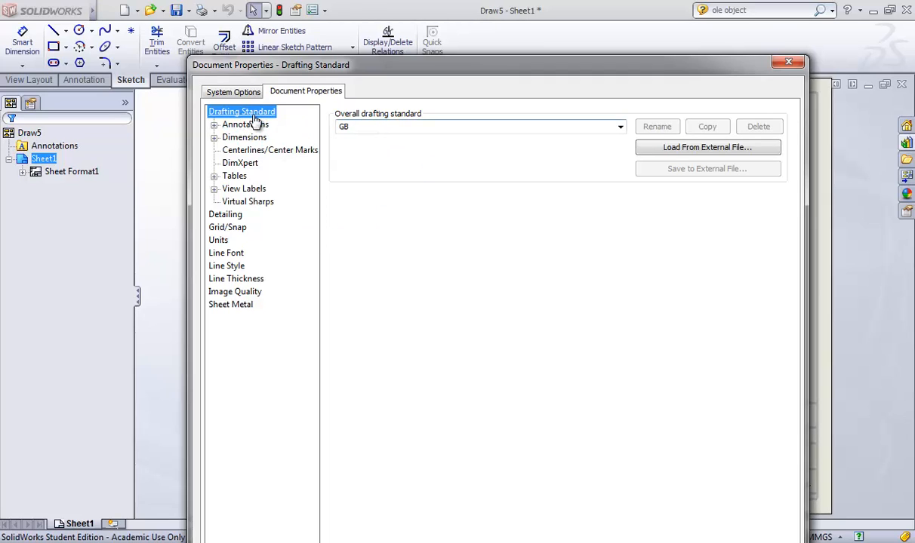
left_click(619, 127)
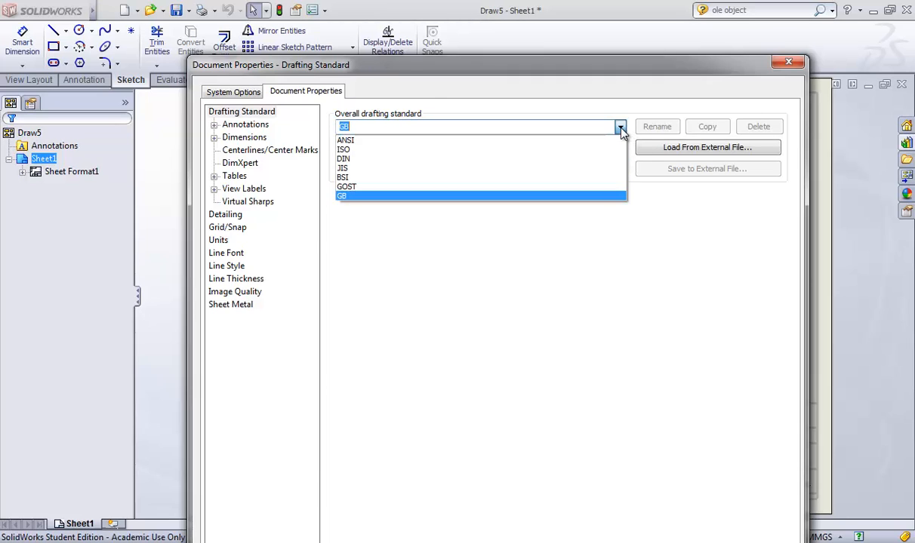
left_click(358, 127)
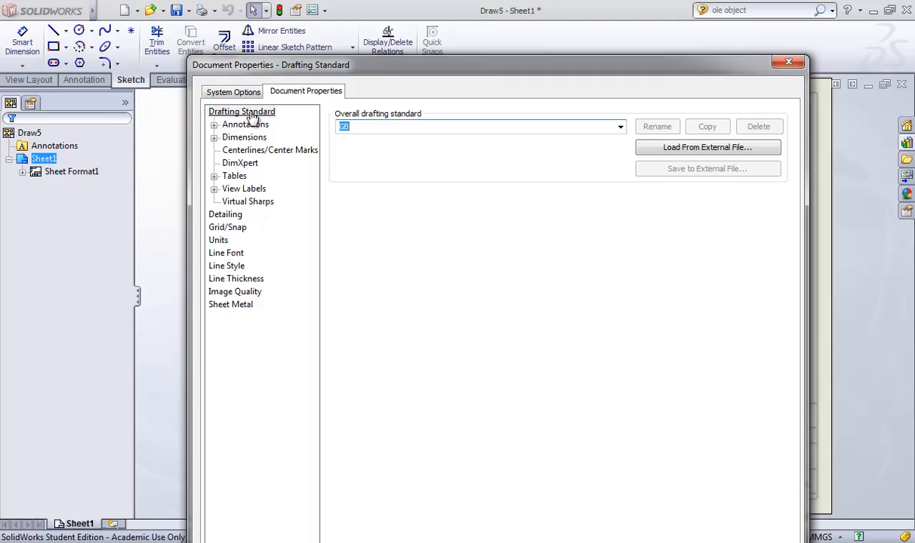
left_click(621, 128)
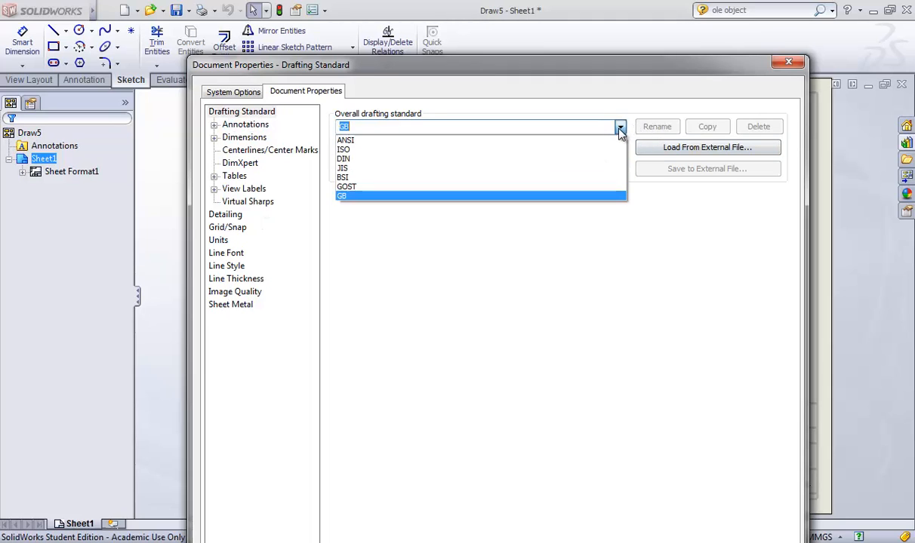
left_click(343, 151)
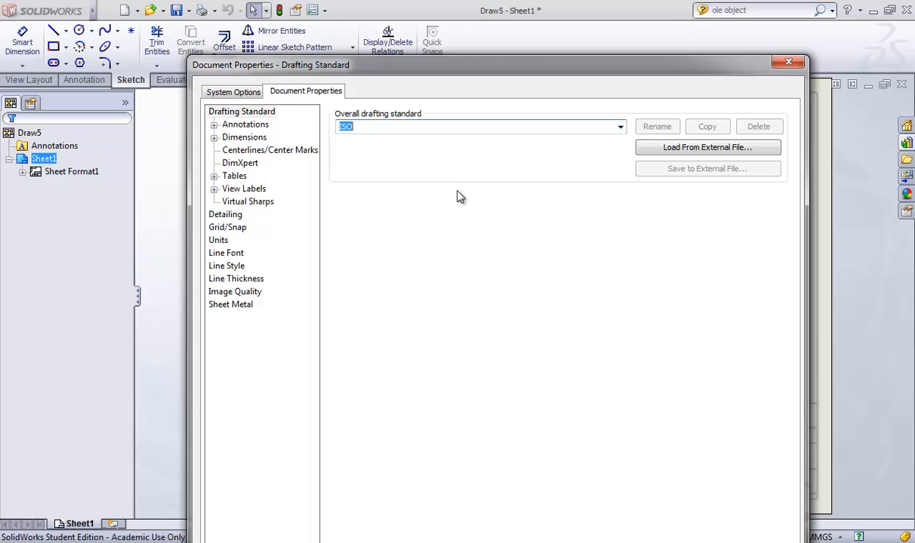
Review the document property settings for annotations, dimensions, centerlines and center marks, and units.
left_click(243, 127)
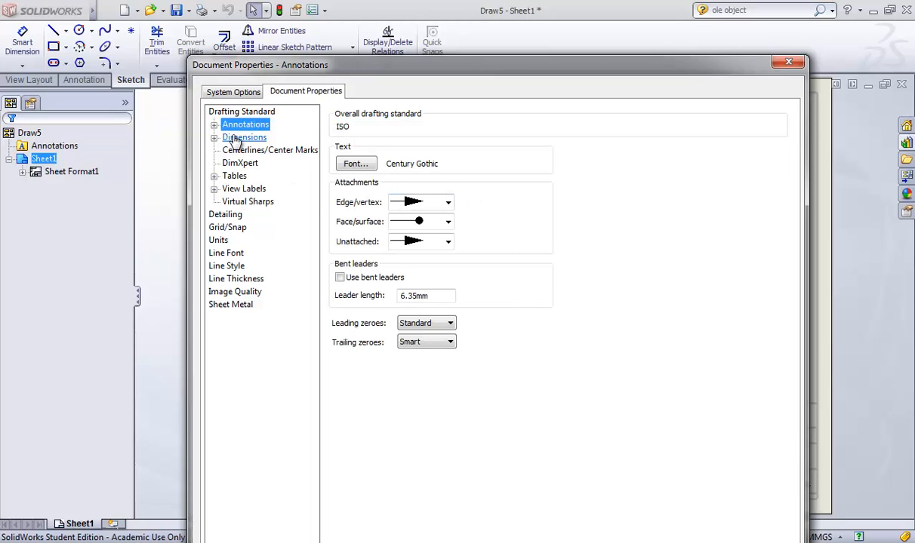
left_click(235, 139)
left_click(236, 127)
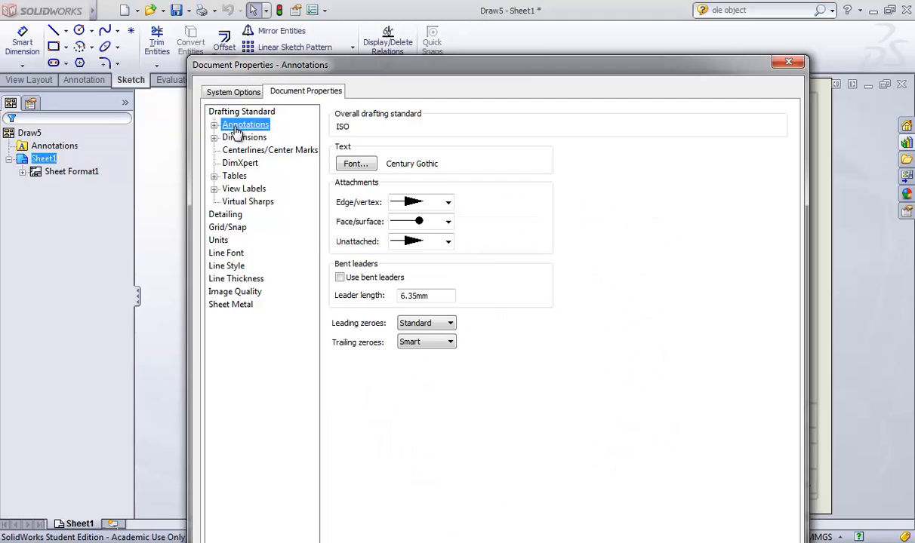
left_click(236, 138)
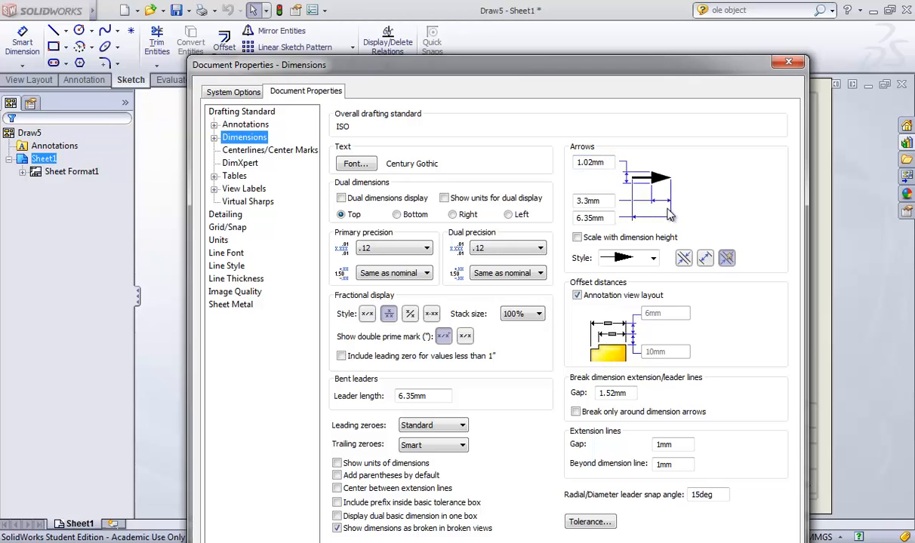
left_click(236, 151)
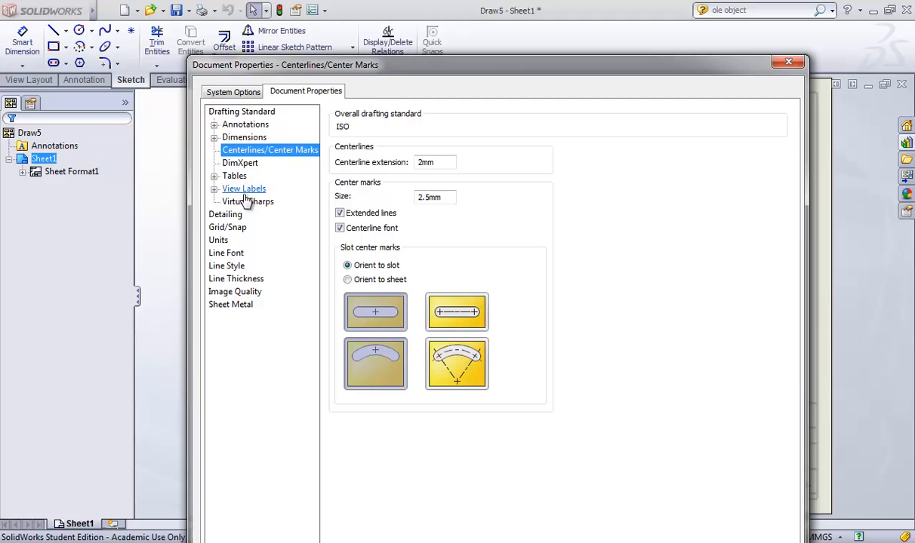
left_click(219, 241)
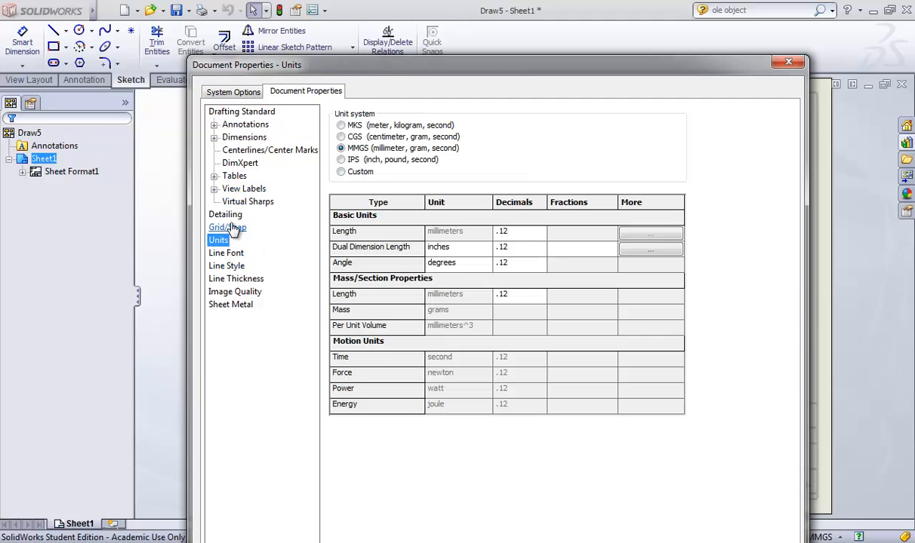
Check the font and height settings of the dimension text and accept the document properties.
left_click(235, 139)
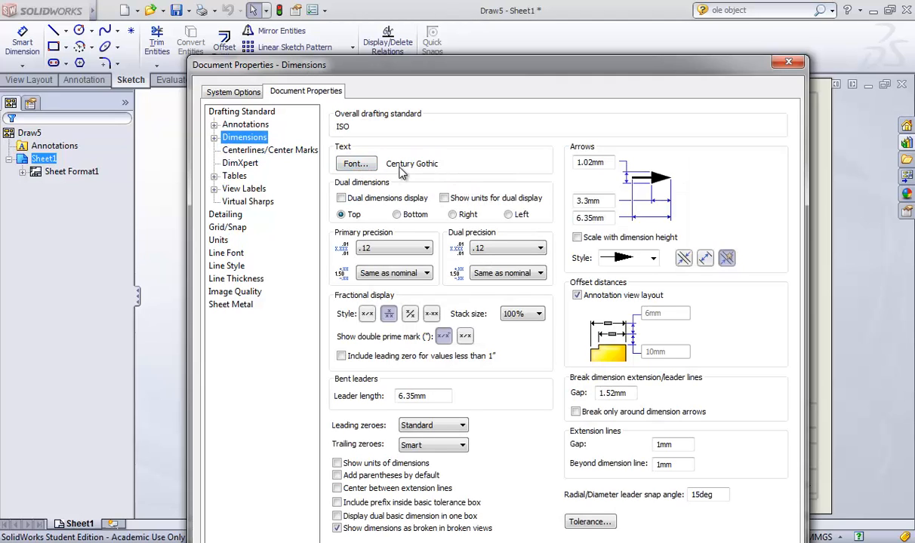
left_click(356, 163)
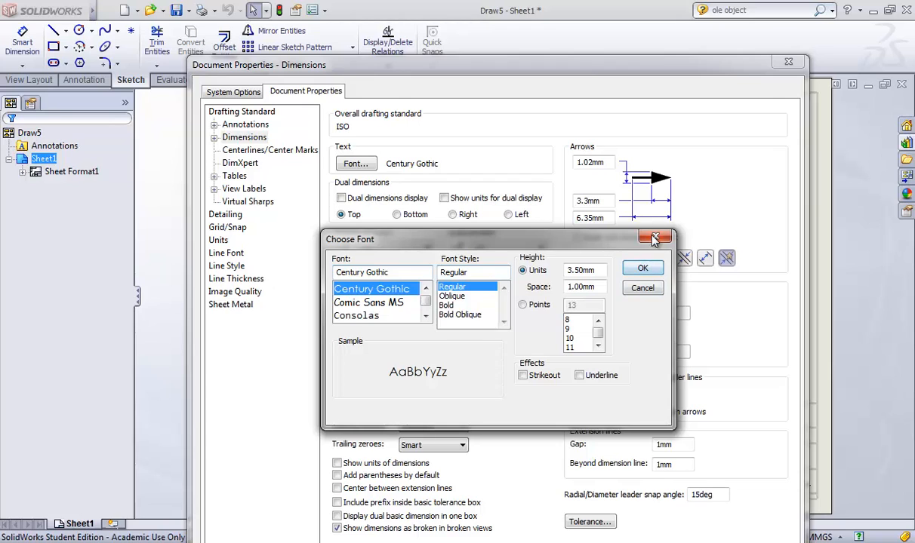
left_click(642, 269)
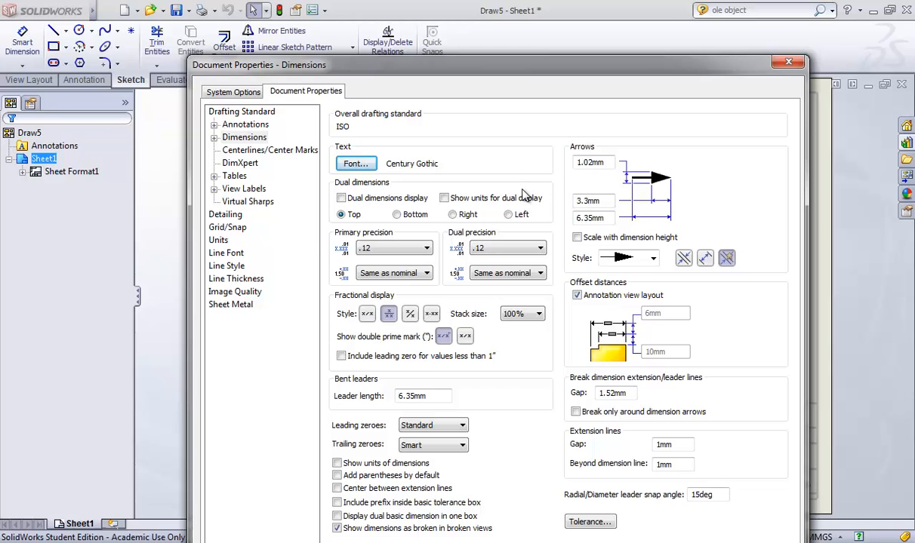
left_click_drag(580, 64, 582, 6)
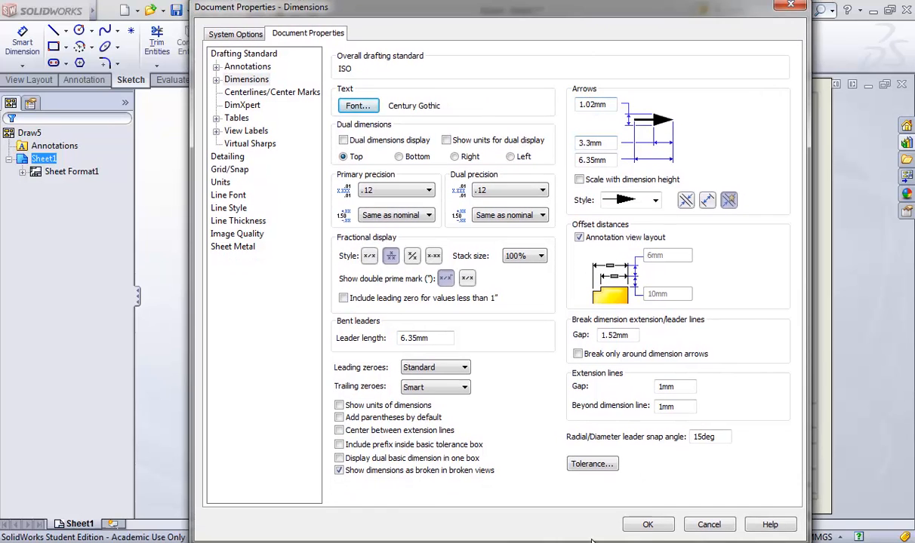
left_click(648, 525)
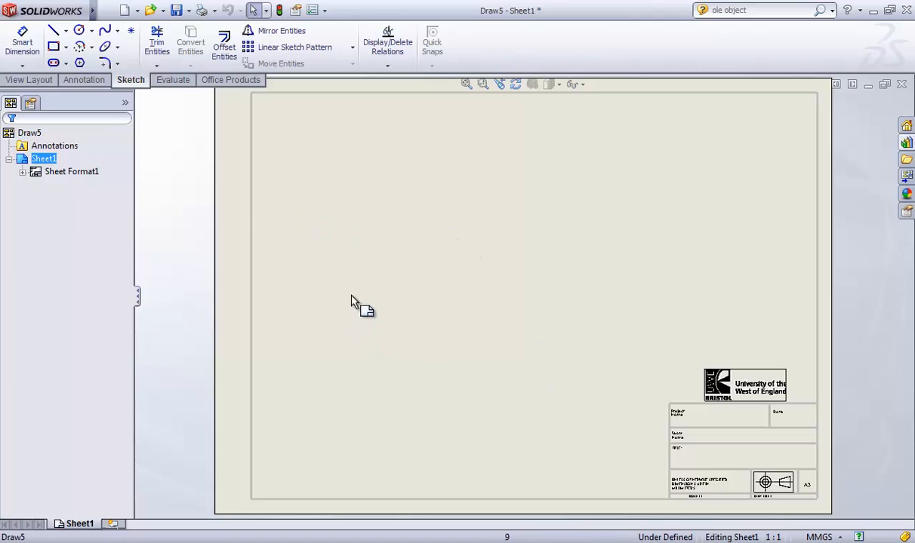
mouse_move(54, 180)
left_mouse_down()
mouse_move(65, 169)
mouse_move(521, 327)
mouse_move(527, 343)
mouse_move(422, 238)
mouse_move(403, 239)
mouse_move(404, 249)
left_mouse_up()
left_click(325, 10)
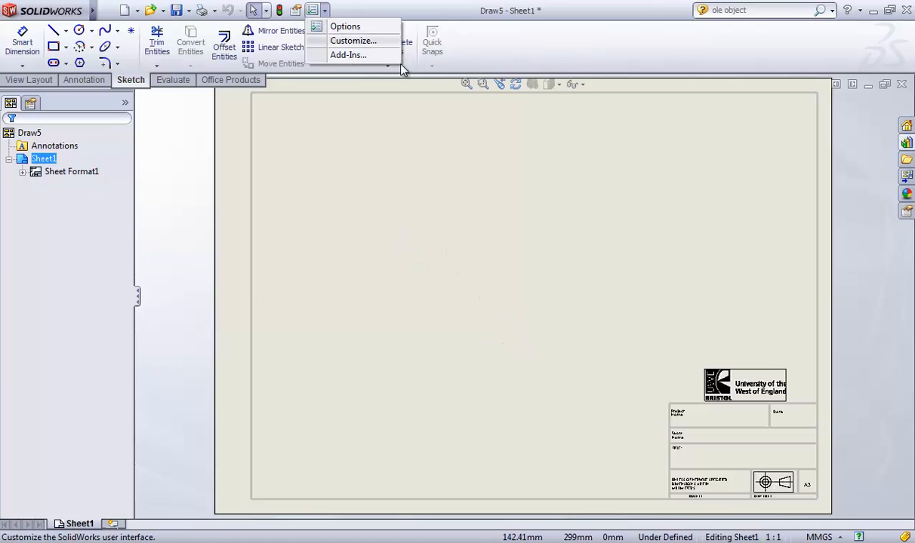
left_click(465, 240)
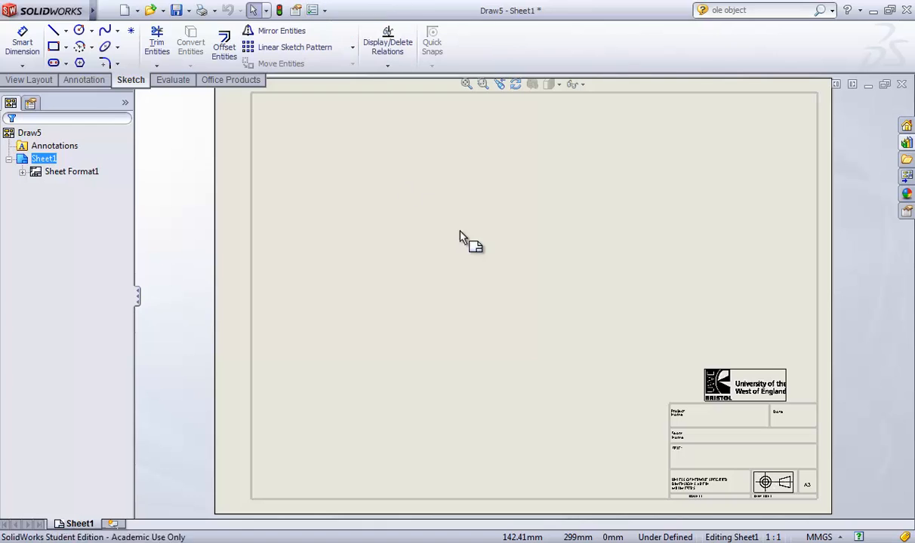
Recheck Sheet1's properties, including its type of projection, scale and sheet format.
right_click(96, 173)
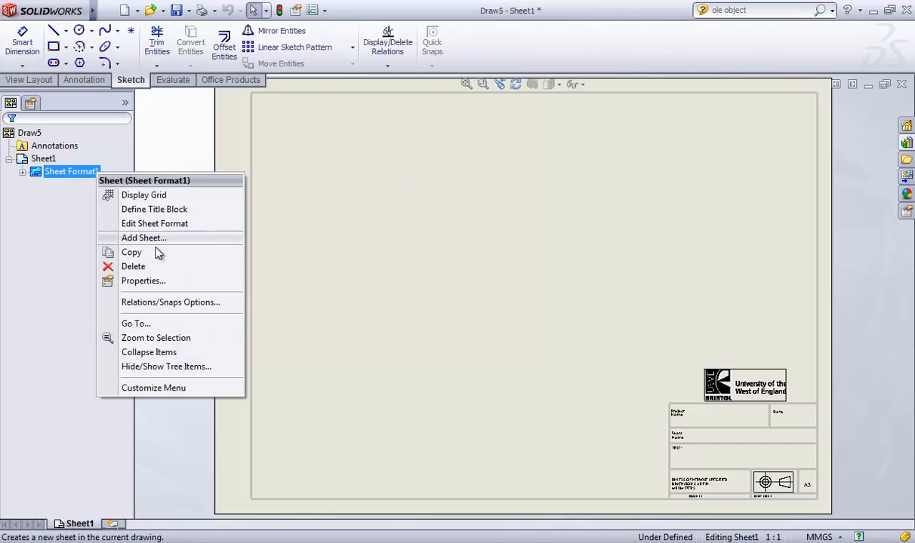
left_click(175, 280)
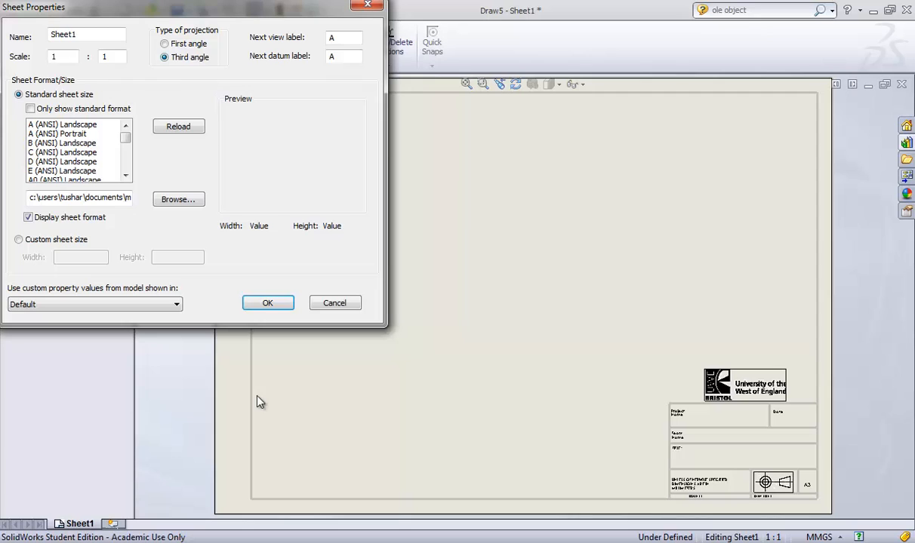
left_click(267, 303)
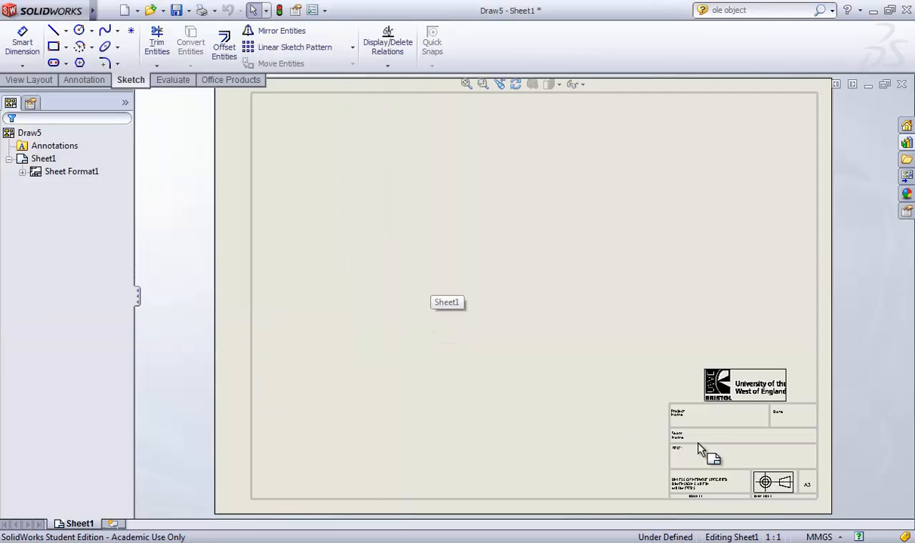
left_click(411, 238)
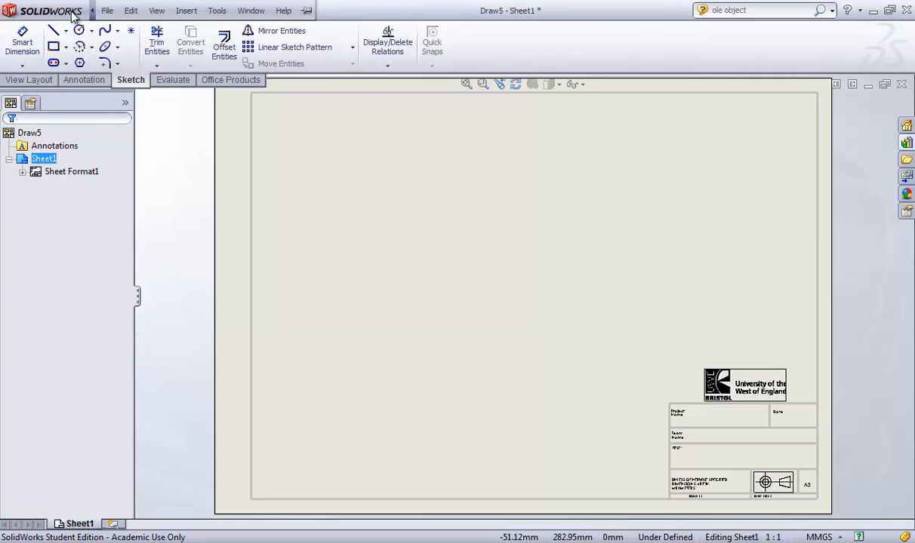
Check the folder and file name offered for saving the sheet format, and leave without saving.
left_click(108, 11)
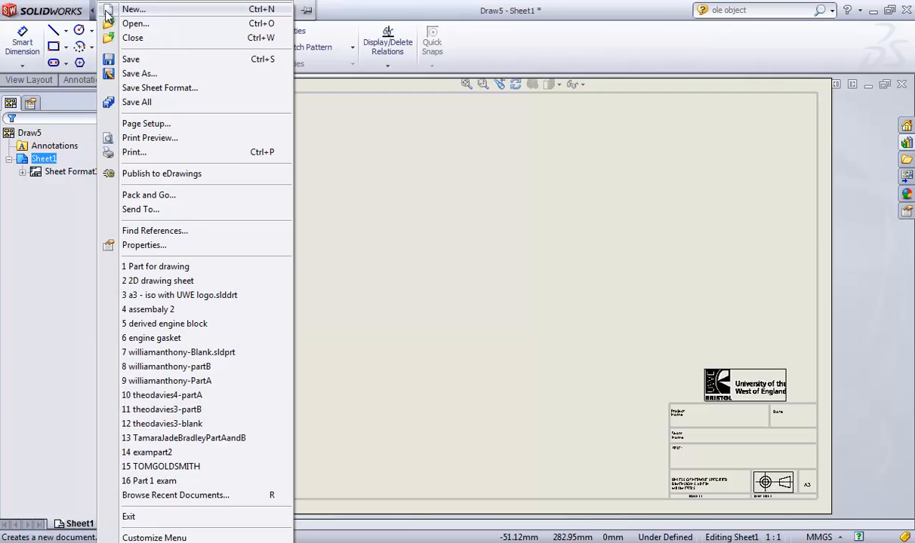
left_click(144, 91)
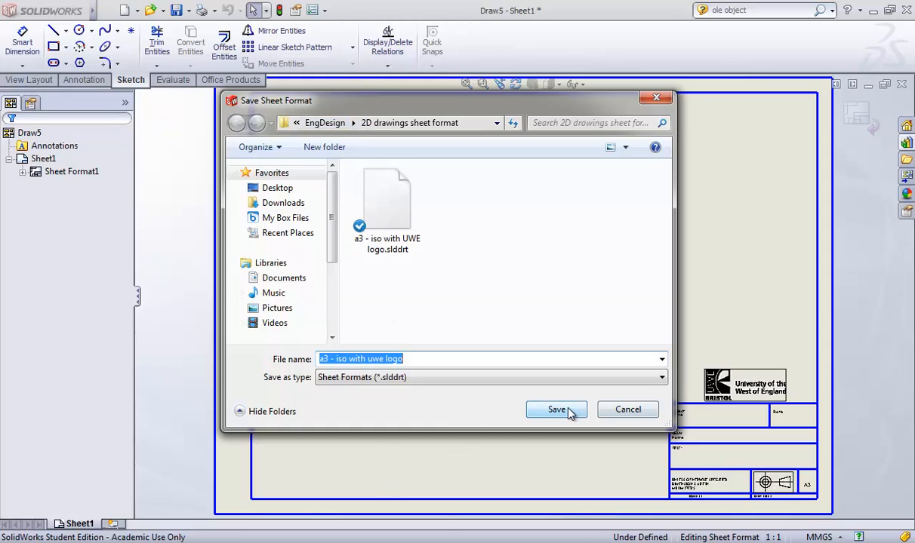
left_click(619, 411)
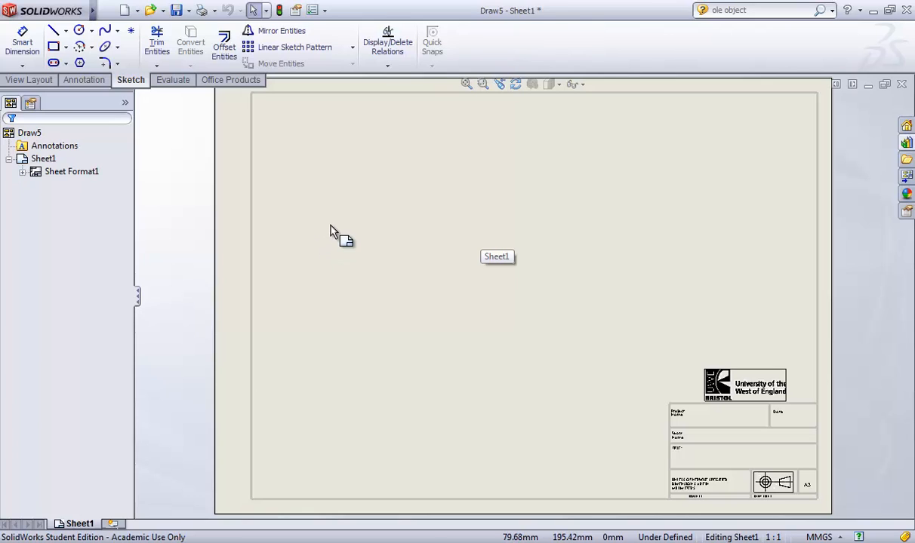
Look at the drawing view layout tools and the View Palette available for placing model views.
left_click(38, 79)
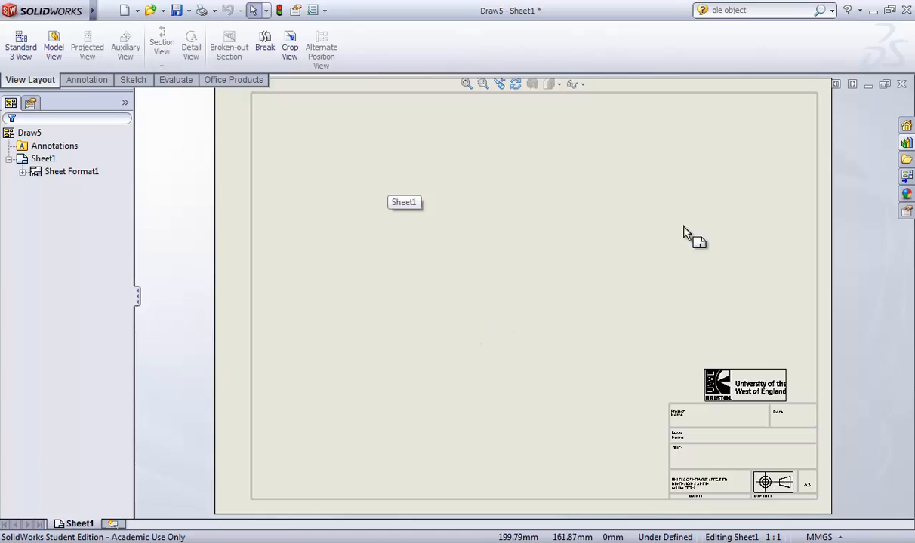
left_click(907, 177)
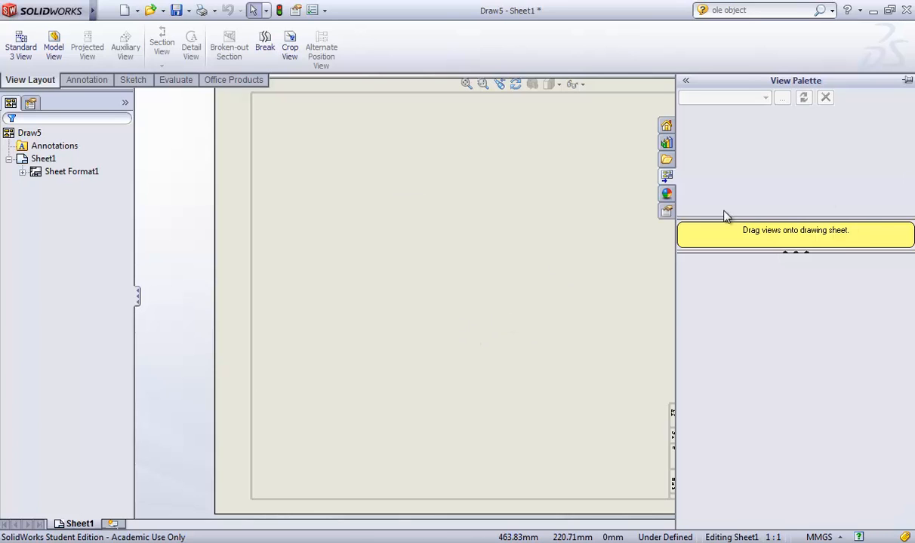
left_click(642, 206)
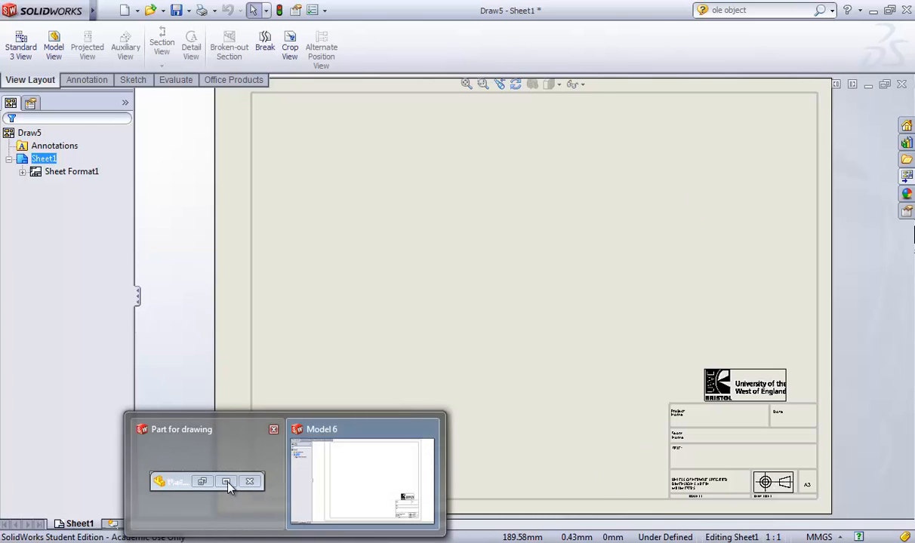
Switch to the open part "Part for drawing" and roll its history back to just after Boss-Extrude1 to view the base shape.
left_click(215, 456)
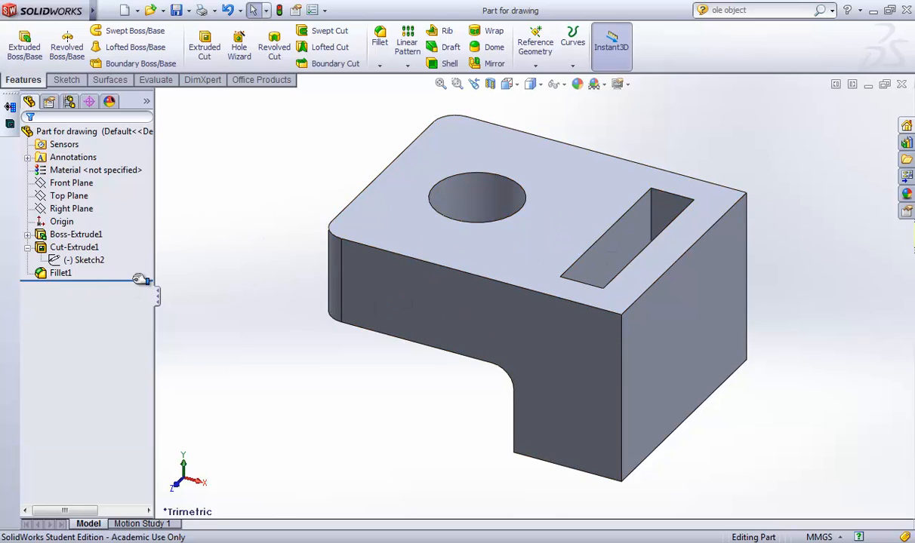
mouse_move(136, 284)
left_mouse_down()
mouse_move(141, 263)
mouse_move(131, 242)
left_mouse_up()
middle_click_drag(244, 369, 272, 310)
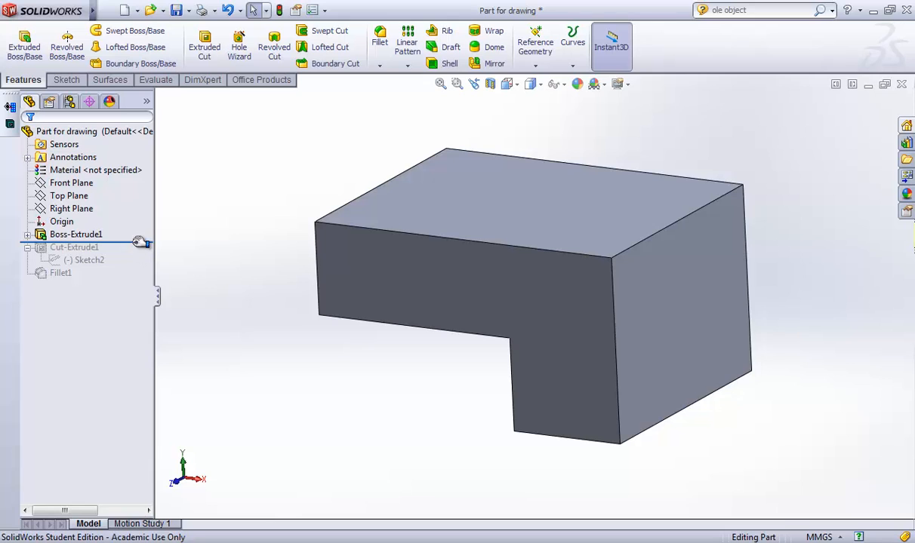
Roll the part's history forward to just before Fillet1 and view the hole and slot made by Cut-Extrude1.
left_click_drag(140, 242, 143, 254)
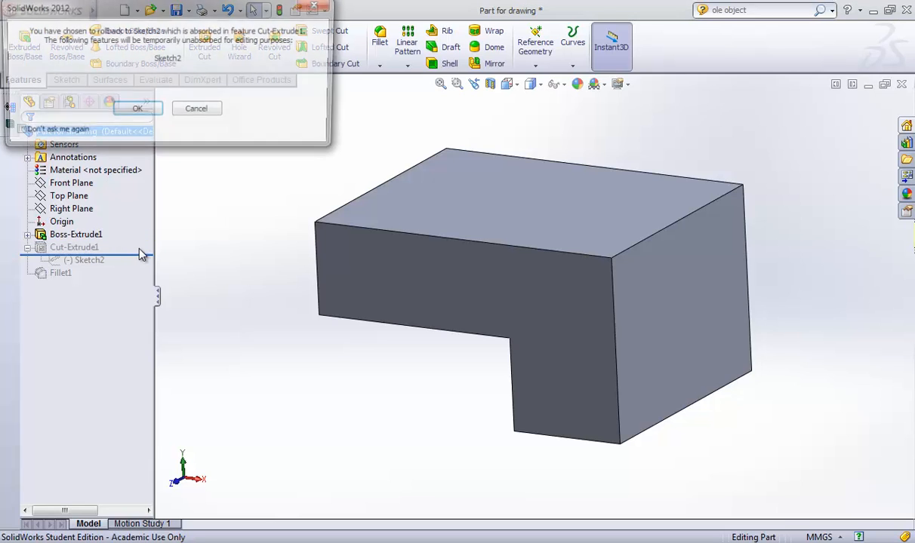
left_click(137, 110)
left_click_drag(137, 243, 143, 268)
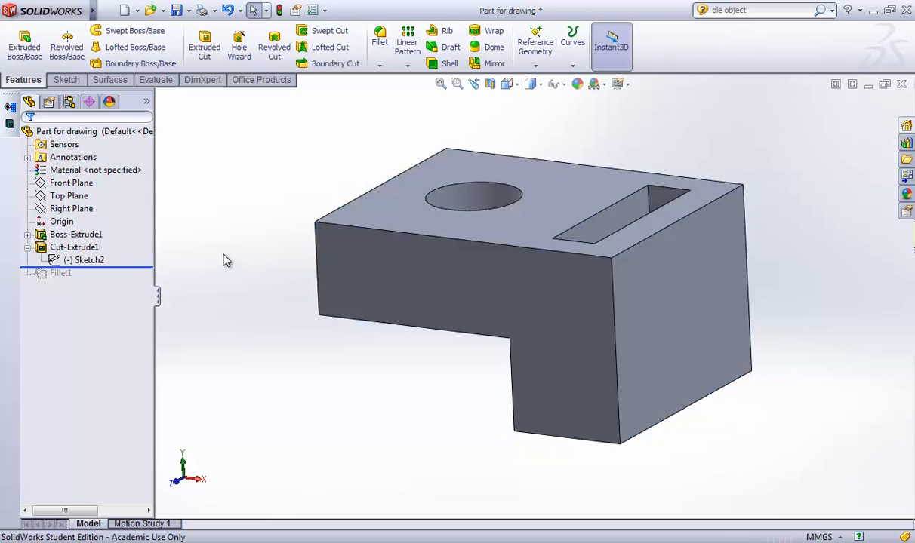
middle_click_drag(236, 292, 249, 329)
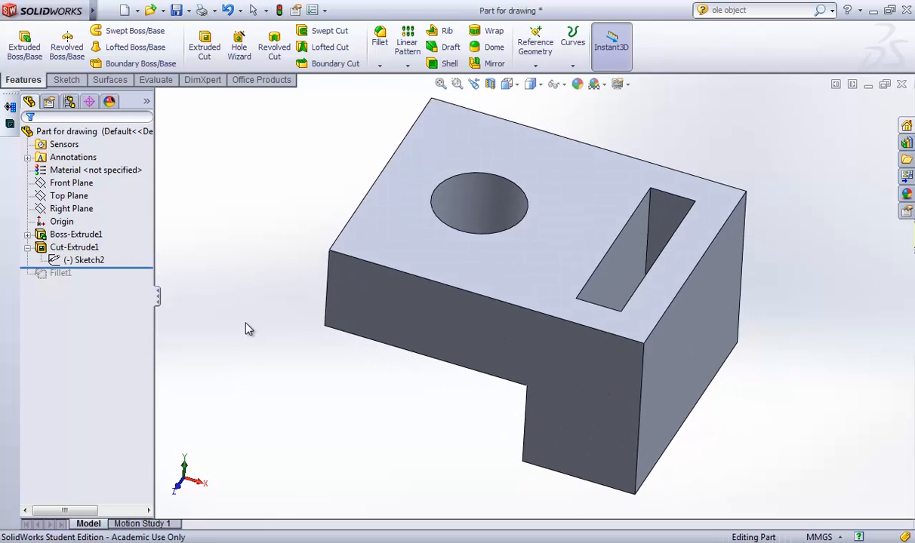
Roll the part's history forward past Fillet1 and view the finished part with its rounded corners.
left_click_drag(120, 270, 122, 281)
middle_click_drag(260, 377, 355, 407)
middle_click_drag(407, 329, 364, 358)
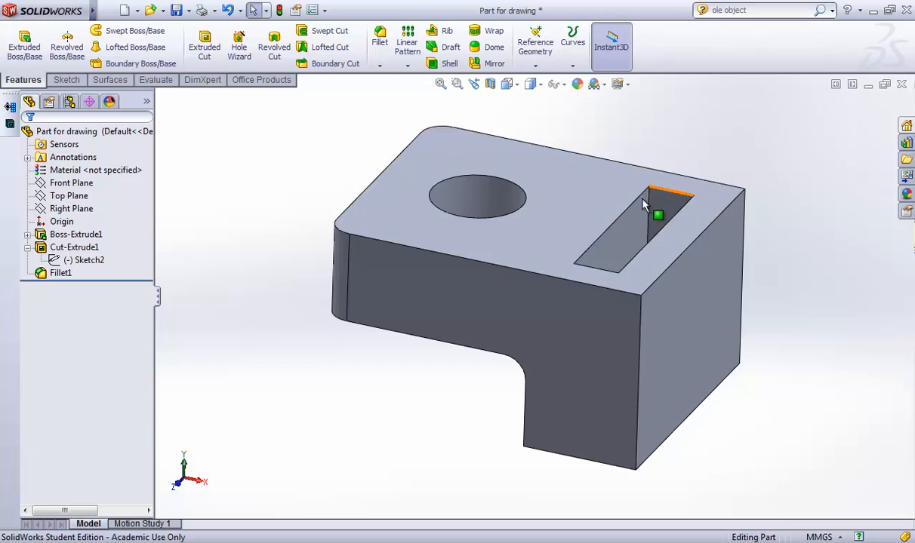
Look at the command for making a drawing from the part, and switch to the open A3 drawing instead.
left_click(109, 12)
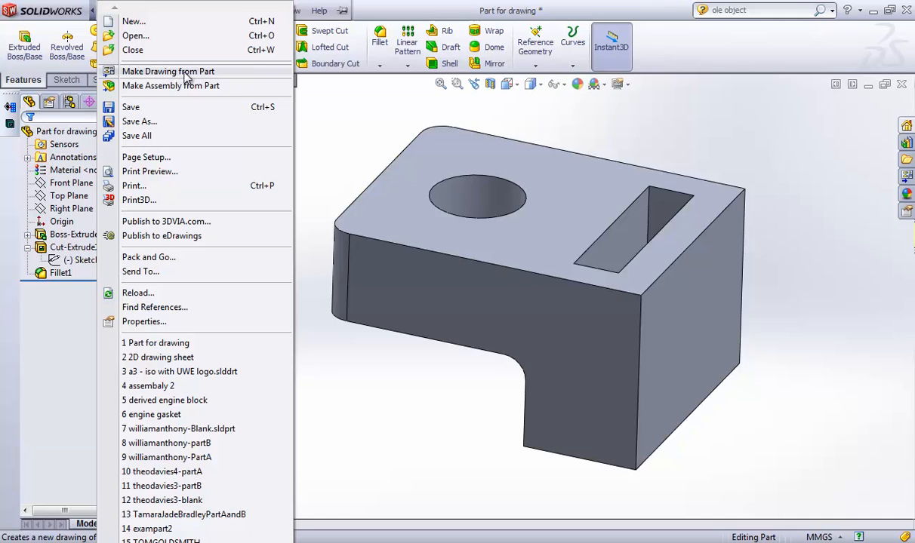
left_click(381, 505)
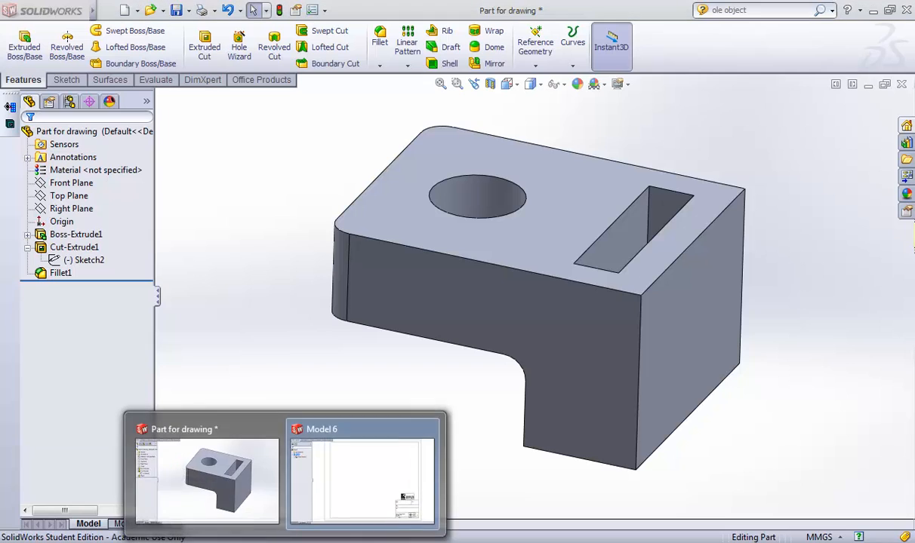
left_click(339, 494)
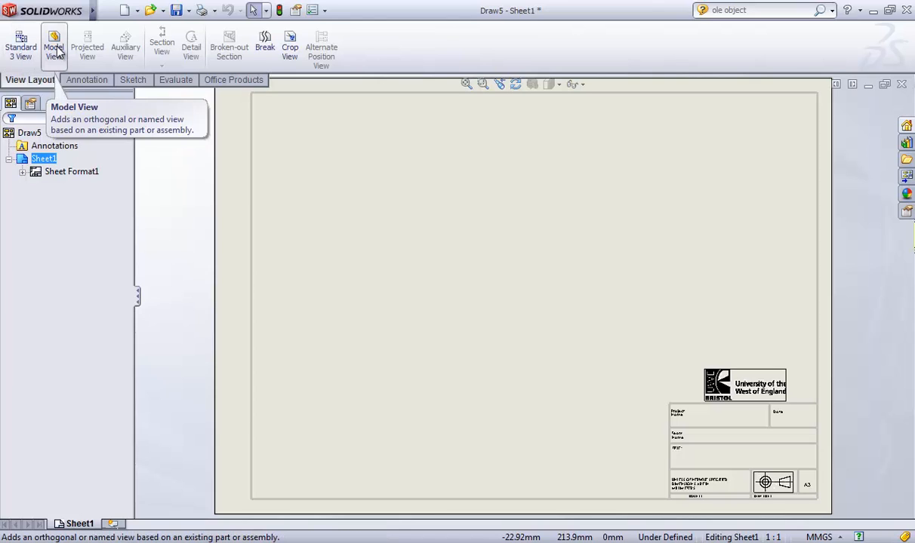
Insert a front model view of "Part for drawing" in the upper-left area of the sheet.
left_click(60, 51)
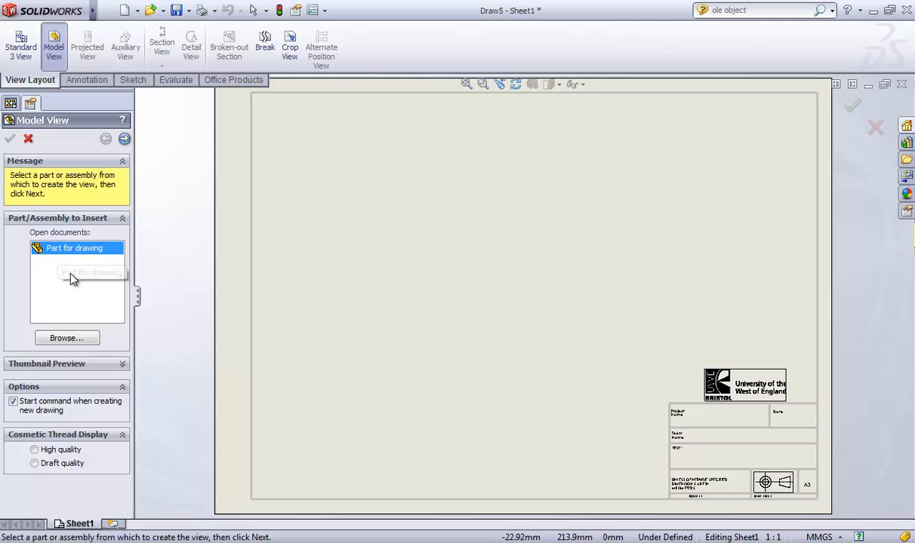
left_click(72, 338)
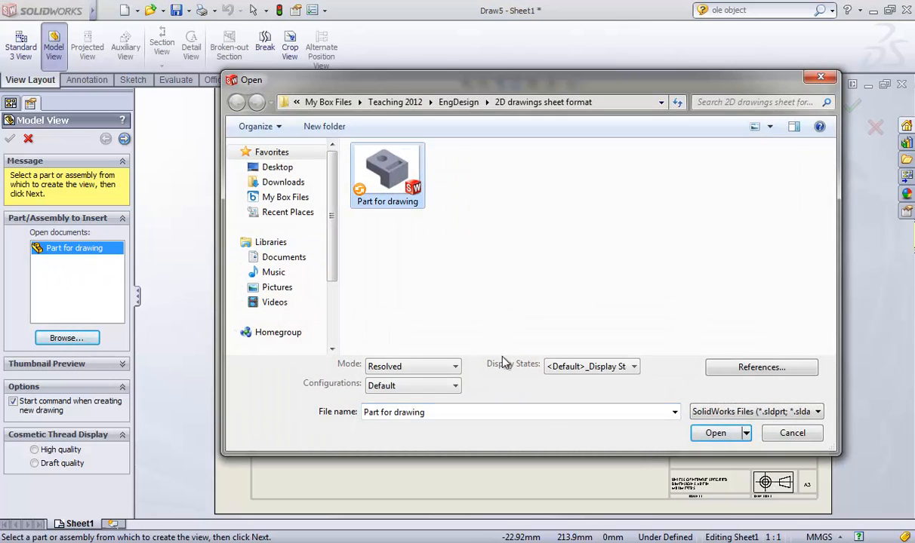
left_click(715, 434)
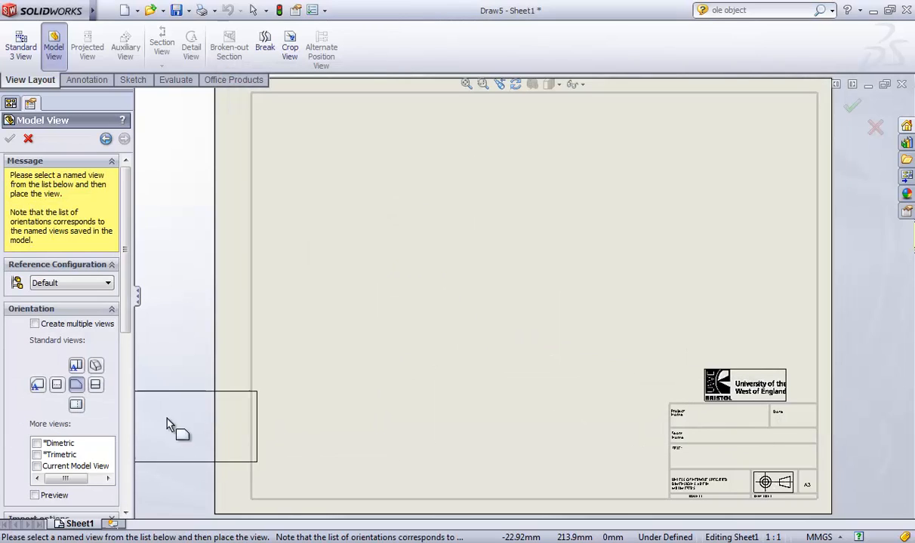
left_click(77, 388)
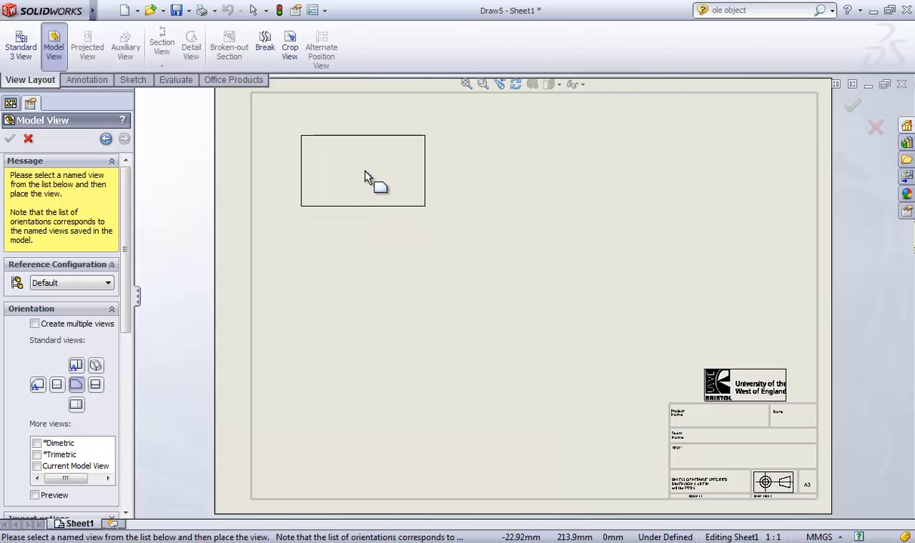
left_click(374, 180)
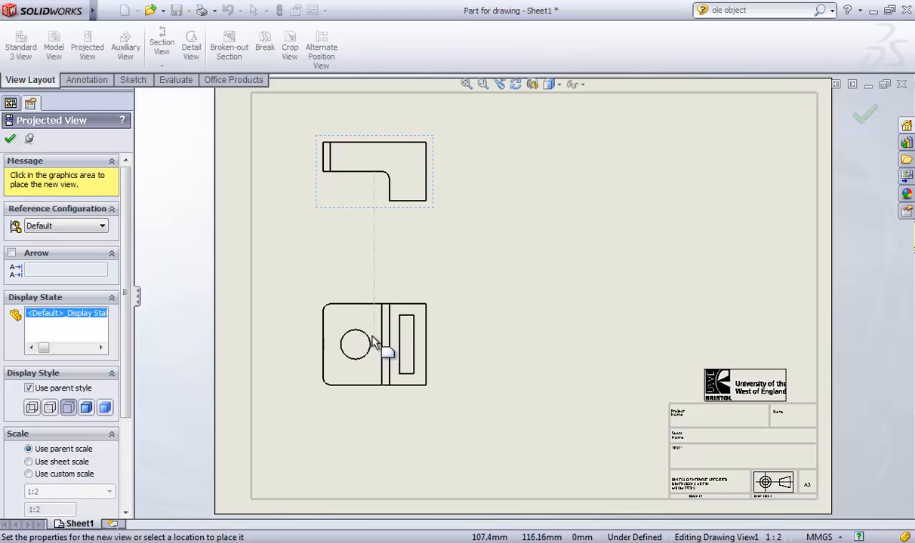
Project four views from the front view: one below, one to its right, an isometric diagonally above and one directly above.
left_click(382, 349)
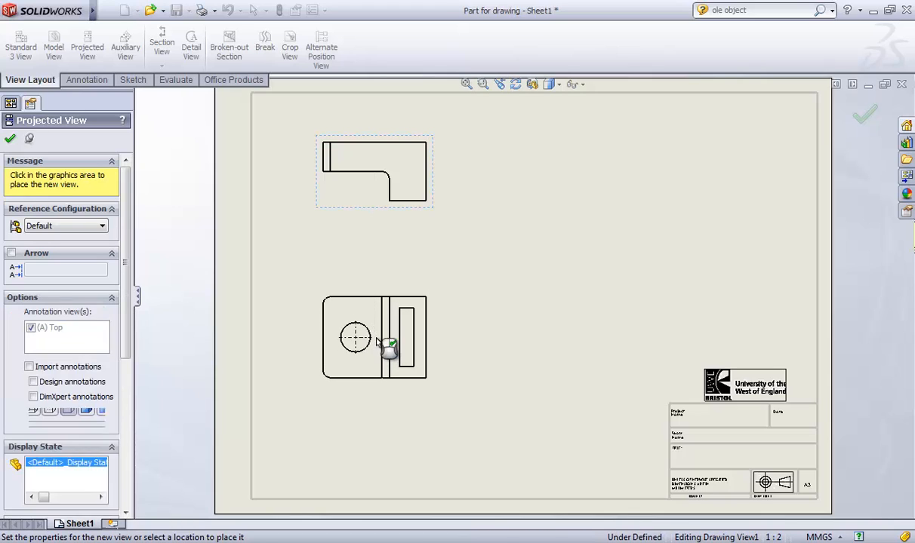
left_click(570, 185)
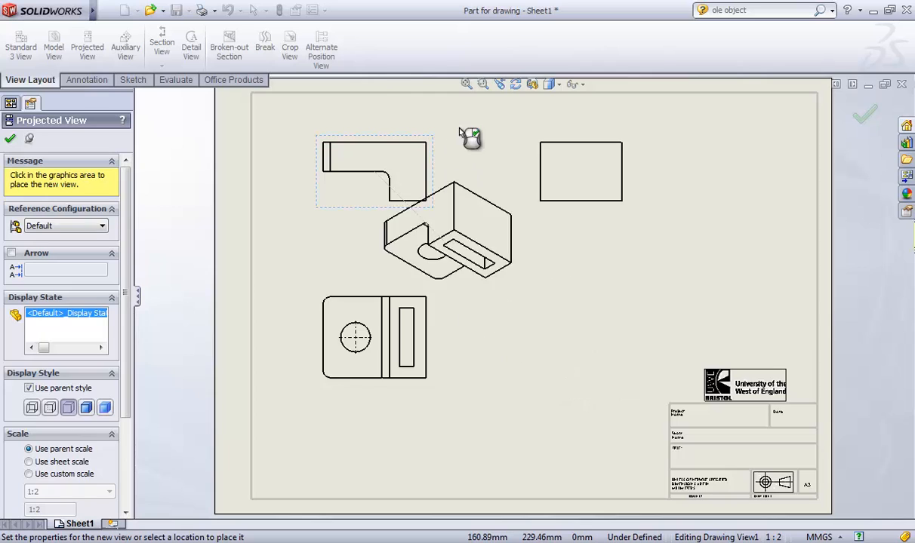
scroll(593, 121, "down", 3)
scroll(593, 125, "down", 1)
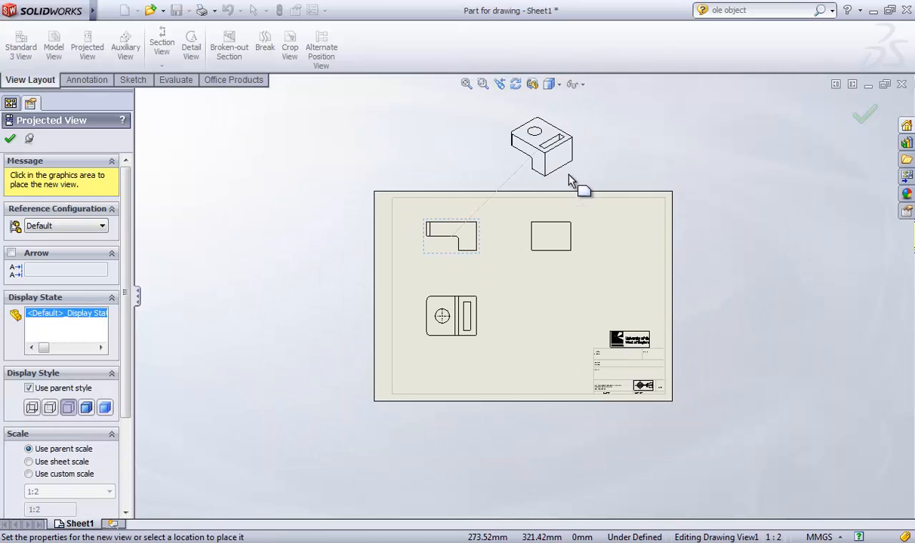
left_click(567, 184)
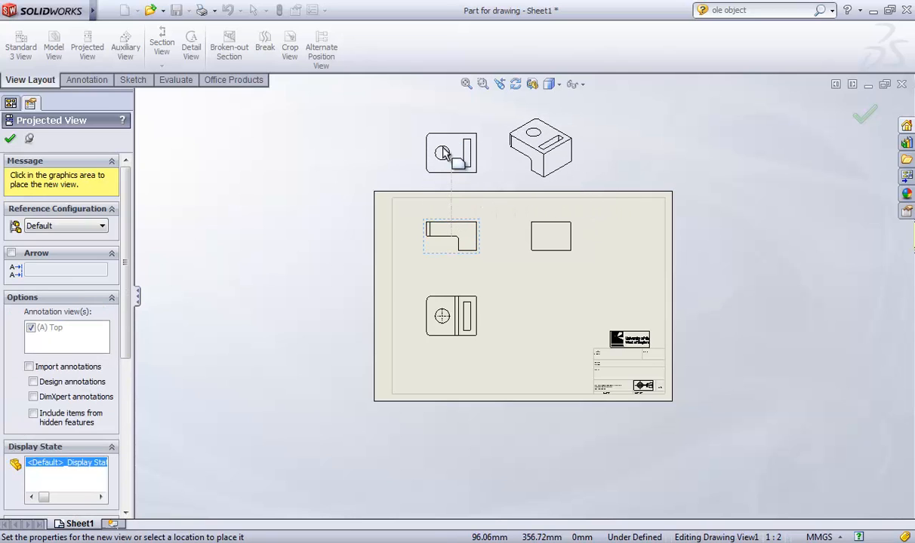
left_click(445, 149)
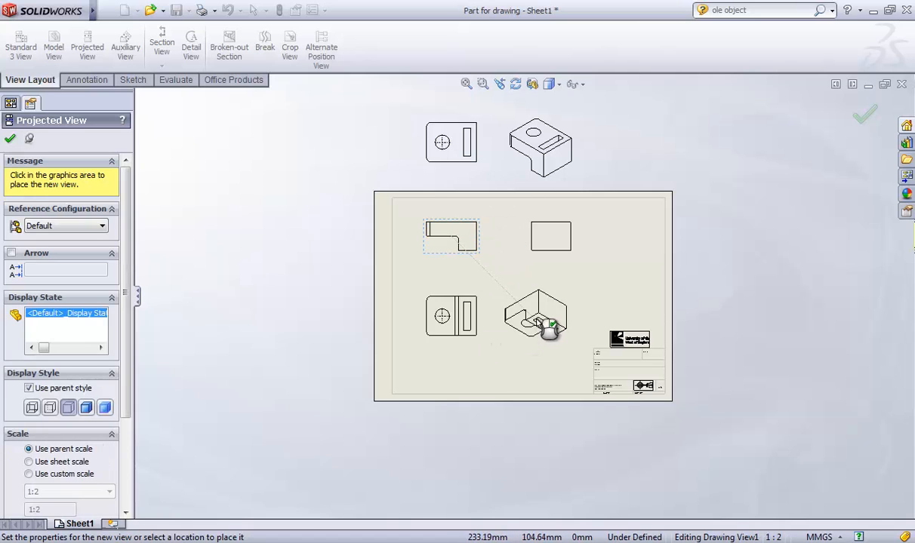
key("Escape")
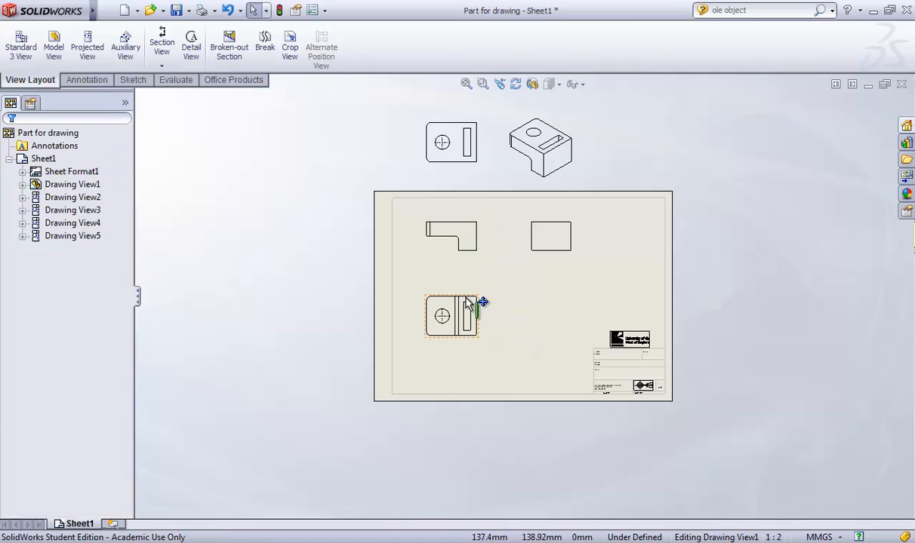
Delete the projected view below the front view.
left_click(474, 304)
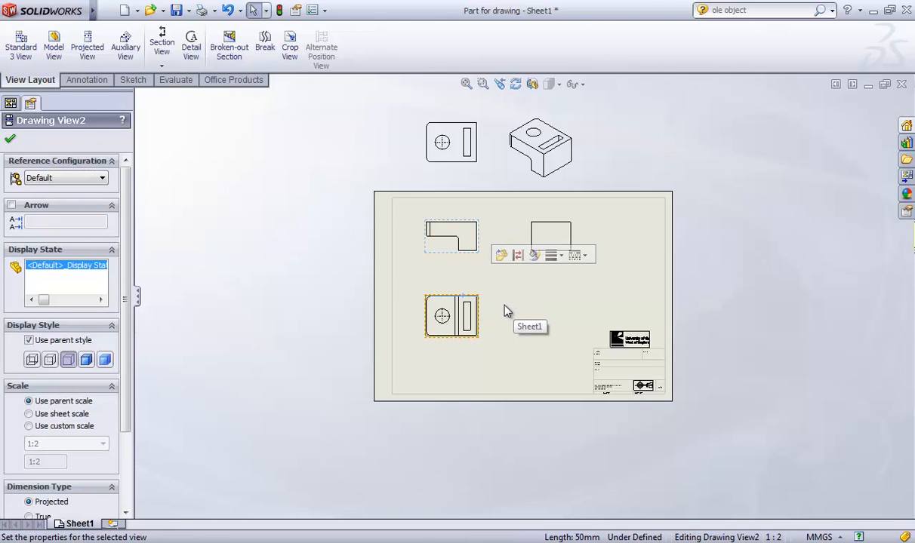
key("Delete")
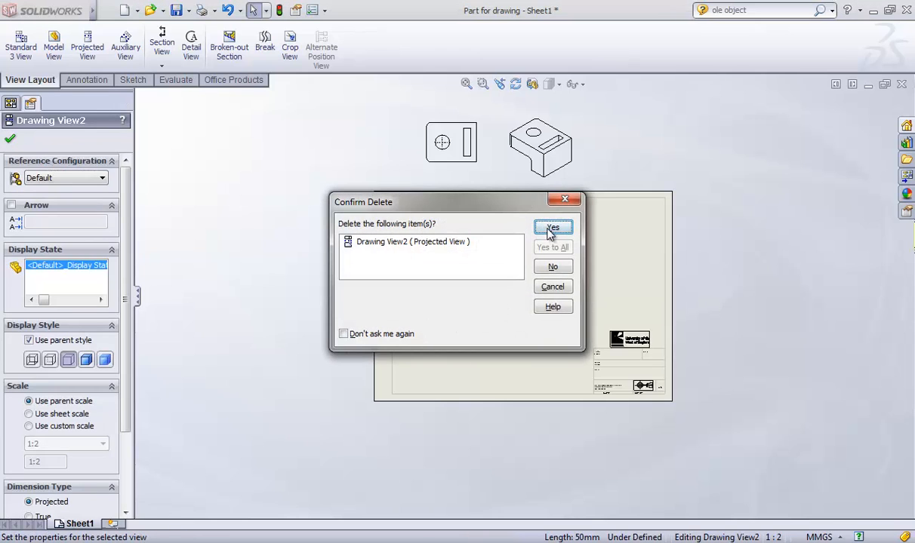
left_click(552, 229)
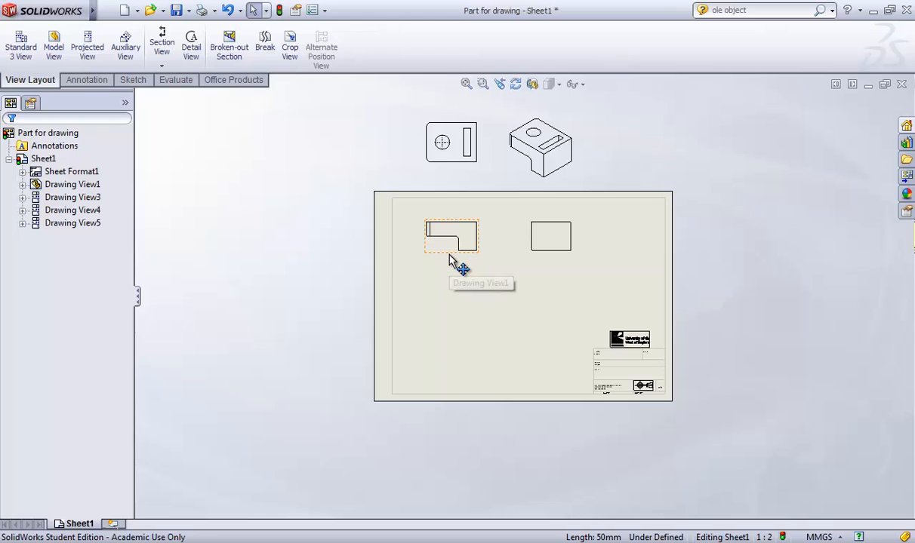
Move the front view to the lower part of the sheet, the top view onto the sheet above it, and the side view closer.
mouse_move(453, 265)
left_mouse_down()
mouse_move(441, 366)
mouse_move(467, 385)
mouse_move(452, 385)
left_mouse_up()
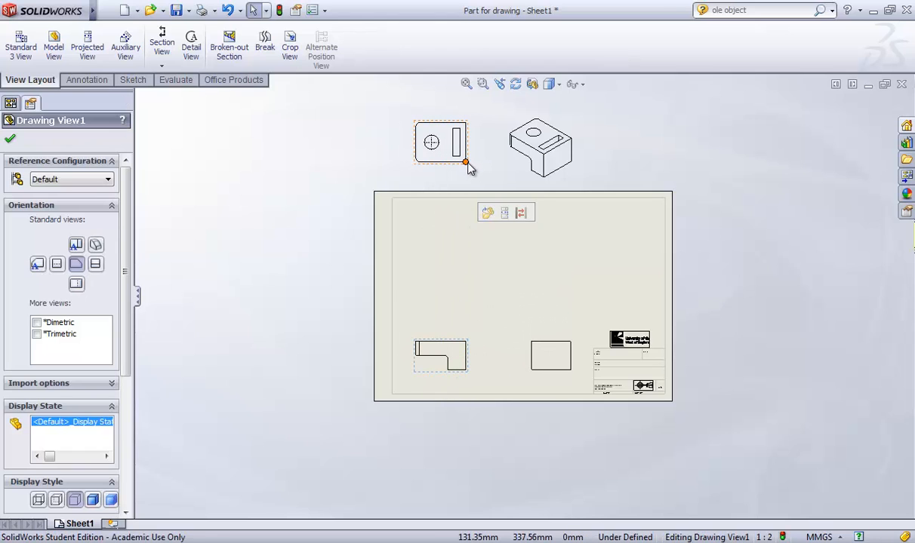
mouse_move(466, 160)
left_mouse_down()
mouse_move(470, 206)
mouse_move(452, 290)
mouse_move(473, 280)
mouse_move(456, 295)
left_mouse_up()
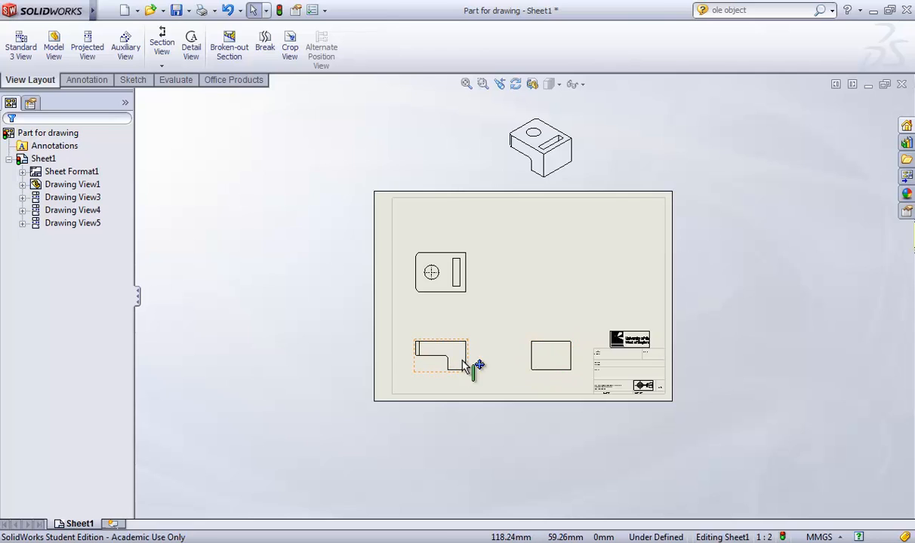
left_click(538, 371)
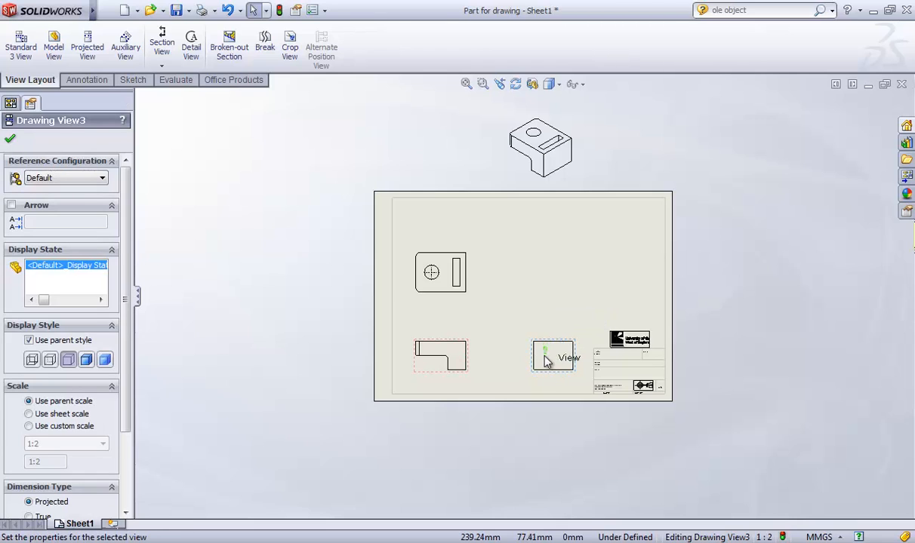
left_click_drag(535, 370, 507, 370)
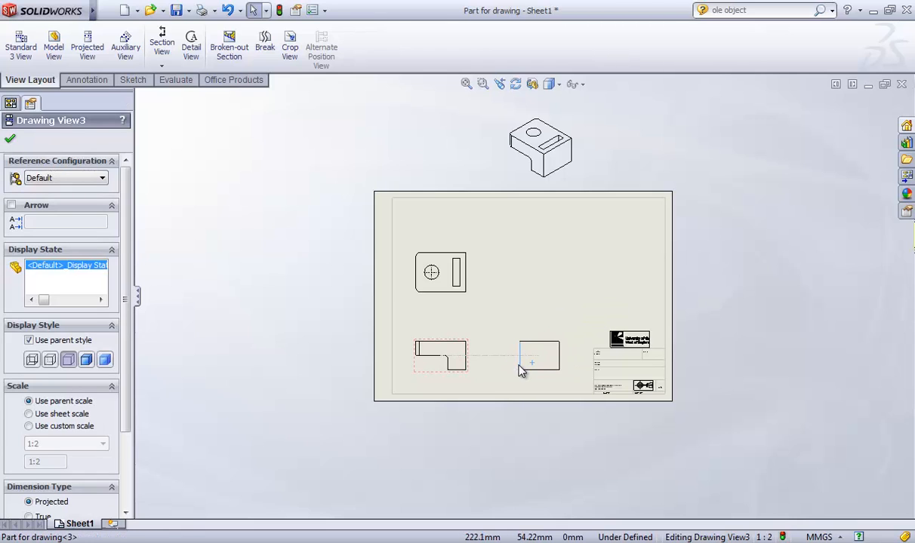
left_click(513, 341)
Move the isometric view into the sheet's upper-right area and adjust the spacing of the top, front and side views.
scroll(516, 341, "down", 2)
scroll(556, 239, "up", 3)
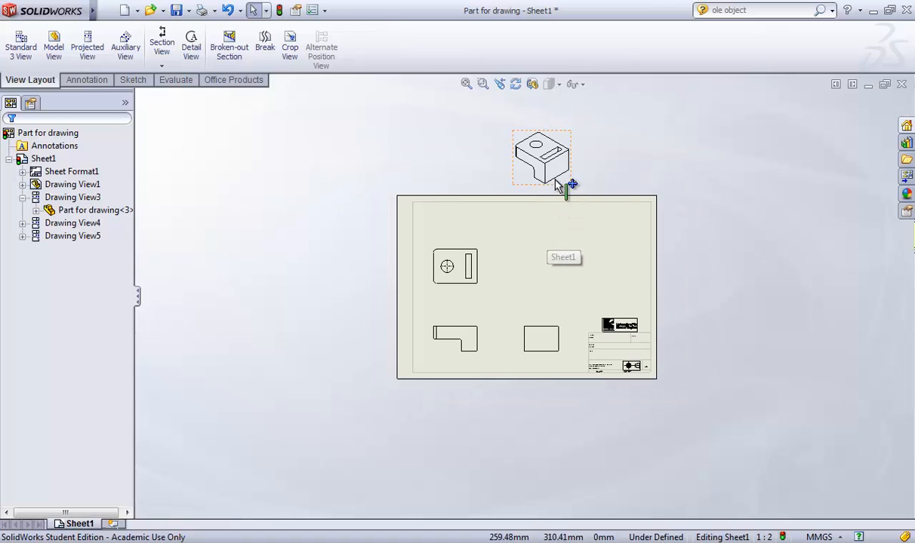
mouse_move(568, 188)
left_mouse_down()
mouse_move(592, 243)
mouse_move(619, 274)
mouse_move(609, 277)
left_mouse_up()
scroll(543, 305, "down", 3)
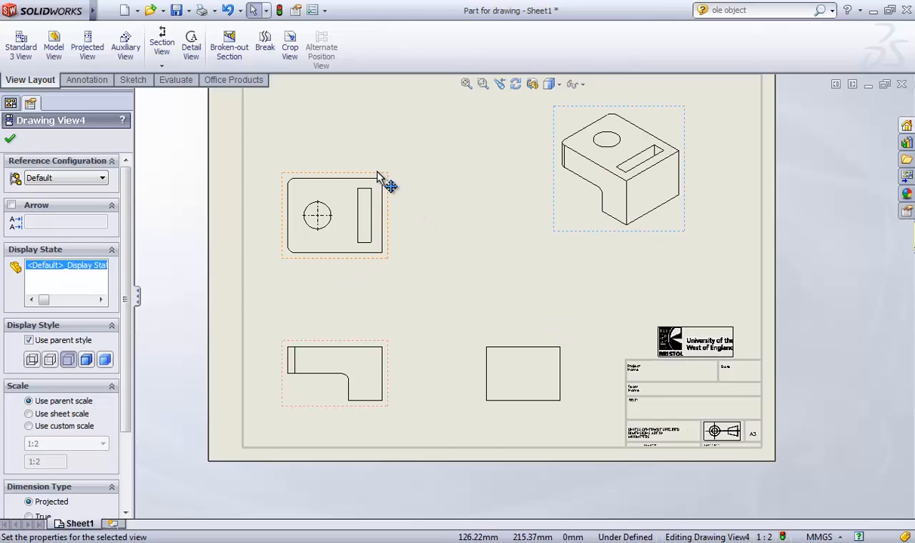
left_click_drag(371, 178, 381, 108)
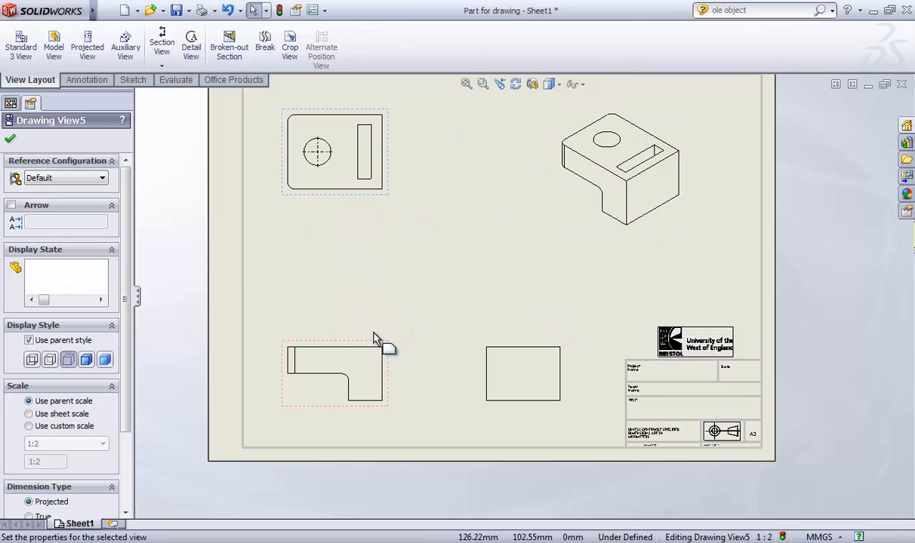
mouse_move(374, 351)
left_mouse_down()
mouse_move(369, 305)
mouse_move(379, 306)
left_mouse_up()
left_click_drag(543, 303, 515, 301)
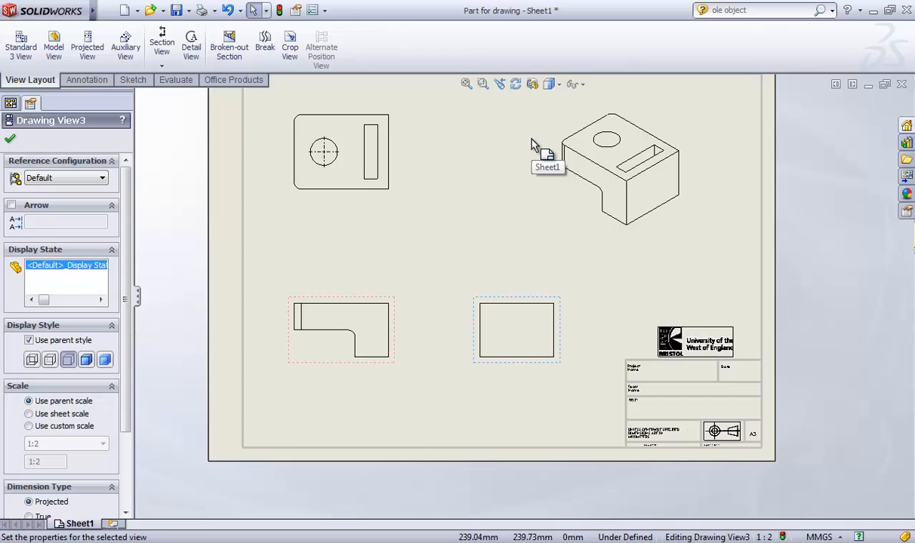
left_click(11, 141)
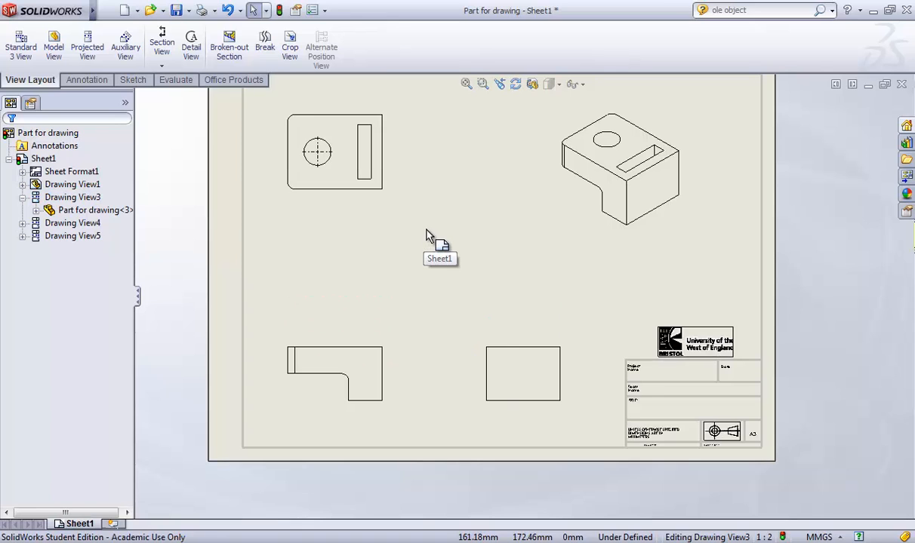
Undo all view placements and moves back to the empty sheet.
key("ctrl+z")
key("ctrl+z")
key("ctrl+z")
key("ctrl+z")
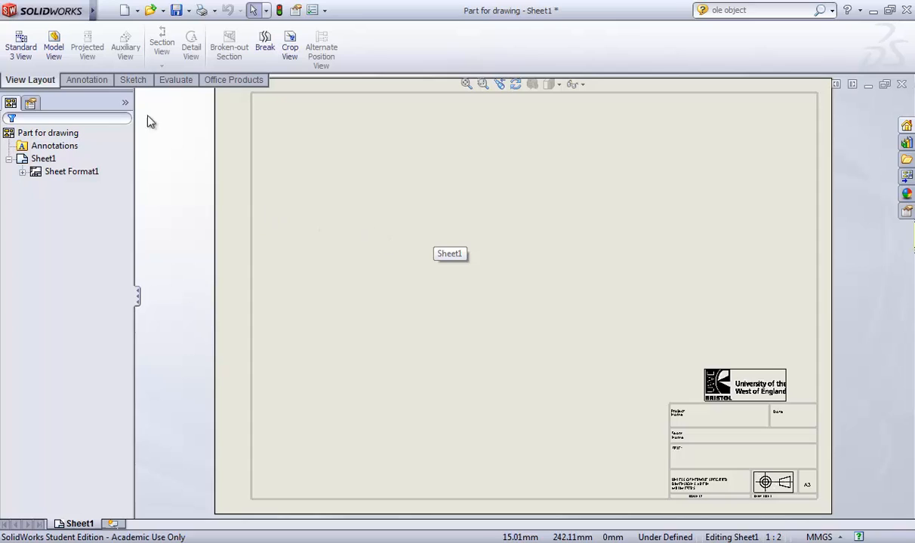
Insert the standard three views of "Part for drawing" on the sheet, and undo the insertion.
left_click(23, 47)
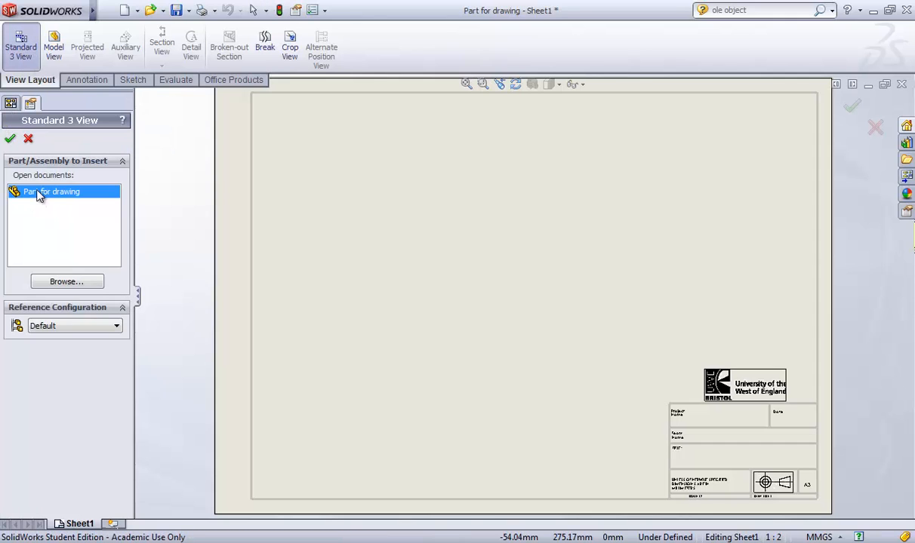
left_click(10, 139)
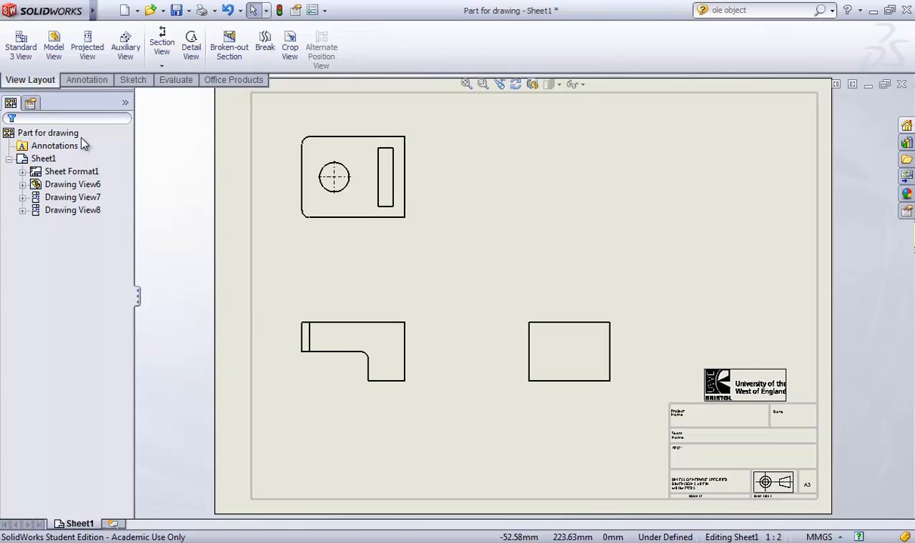
key("ctrl+z")
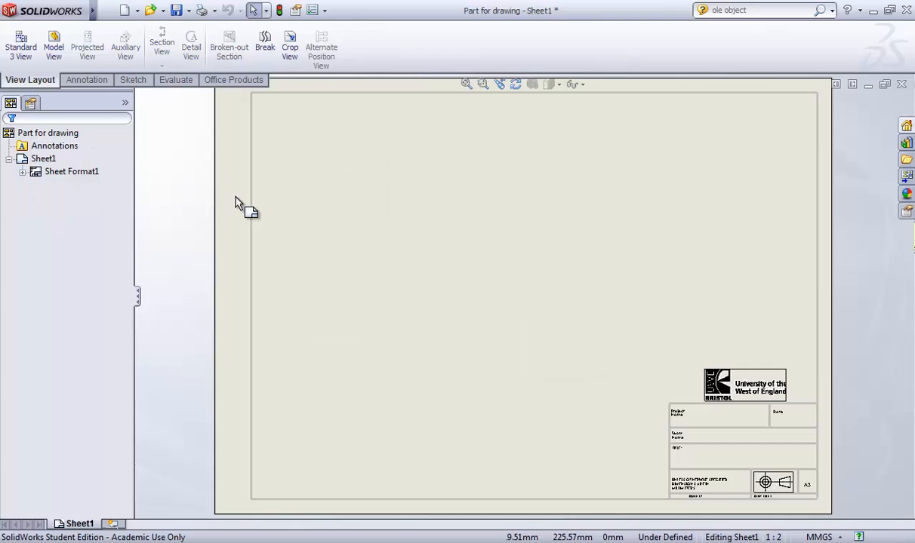
Insert a front model view of "Part for drawing" in the lower-left area of the sheet.
left_click(53, 47)
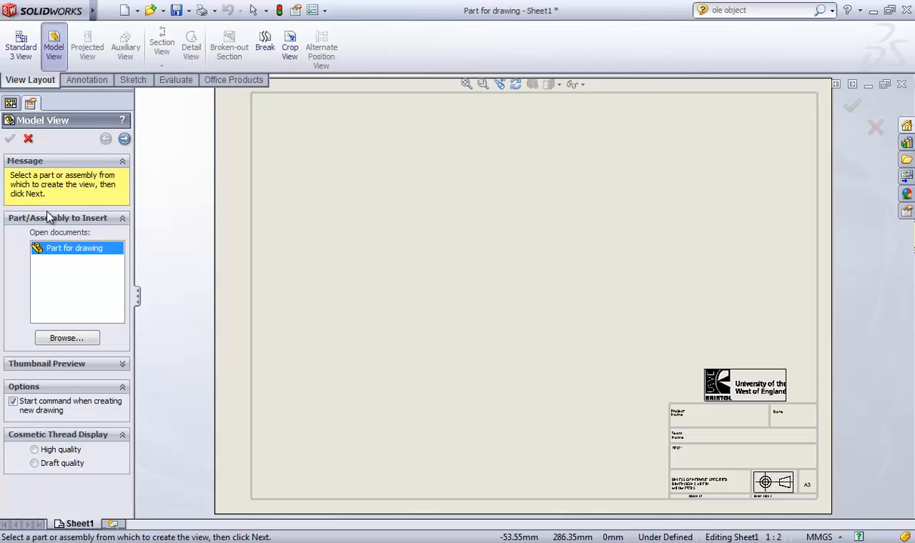
left_click(66, 338)
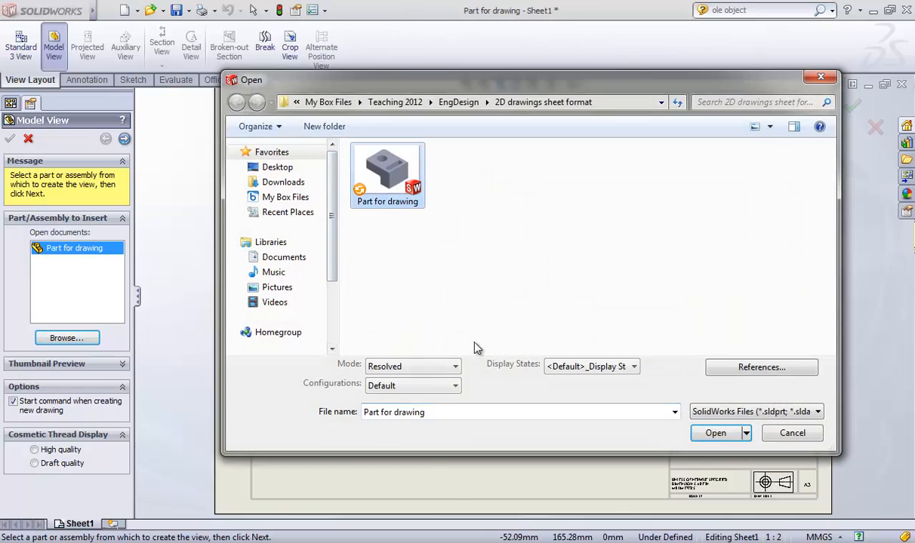
left_click(715, 434)
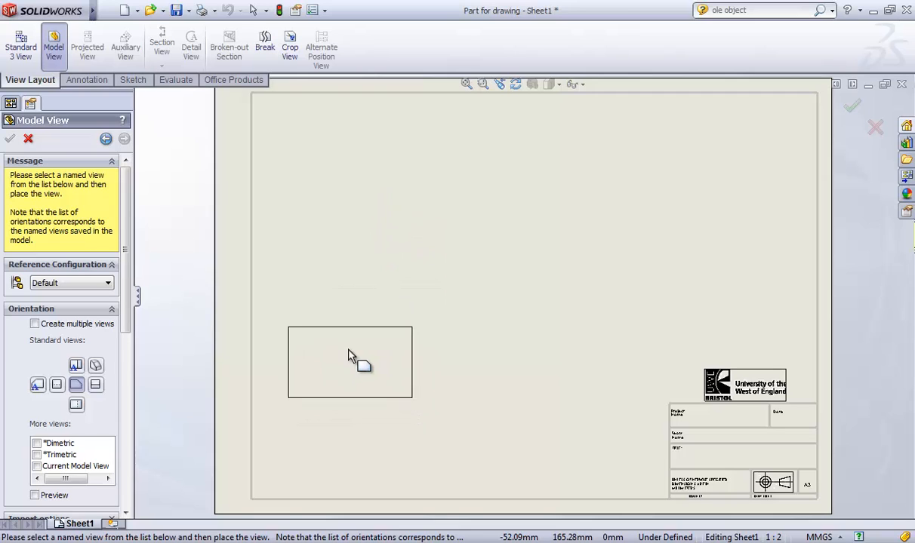
left_click(366, 340)
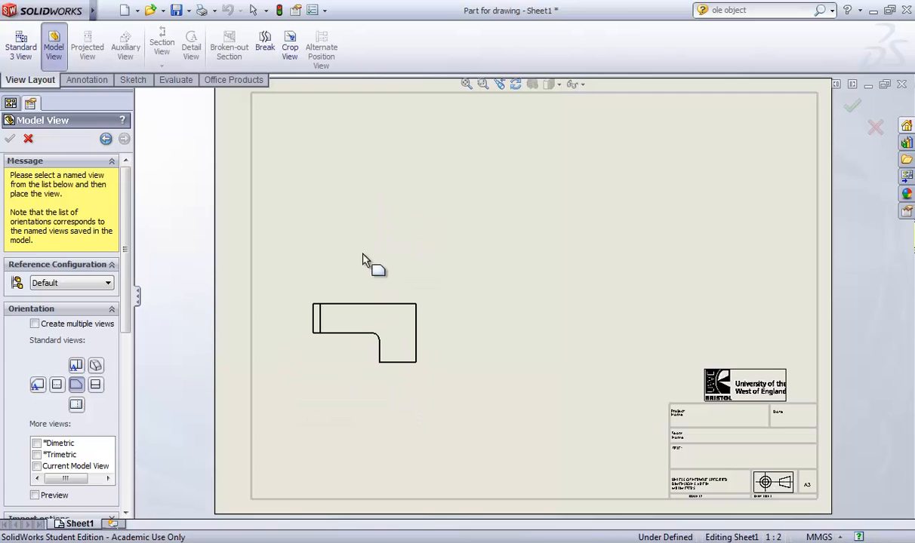
Project a top view above the front view, a side view beside it, and an isometric view in the sheet's upper area.
left_click(365, 179)
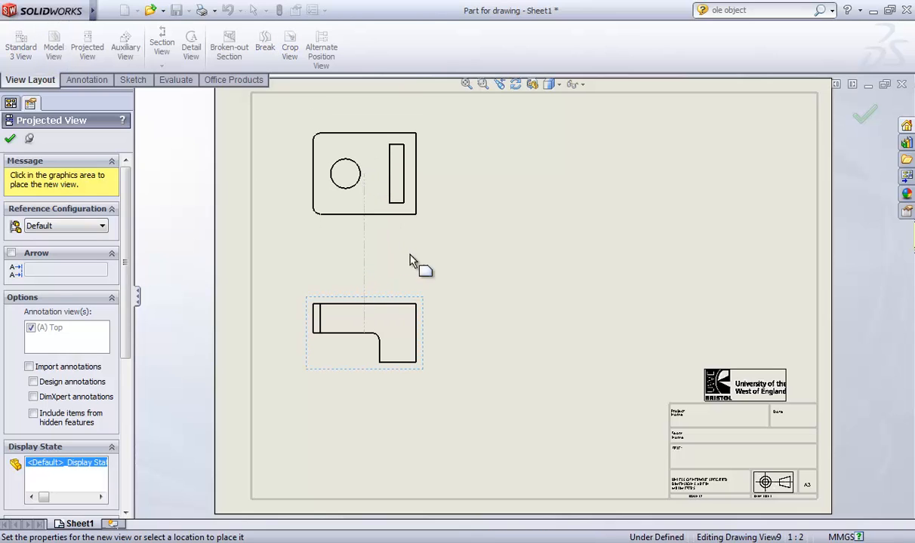
left_click(595, 328)
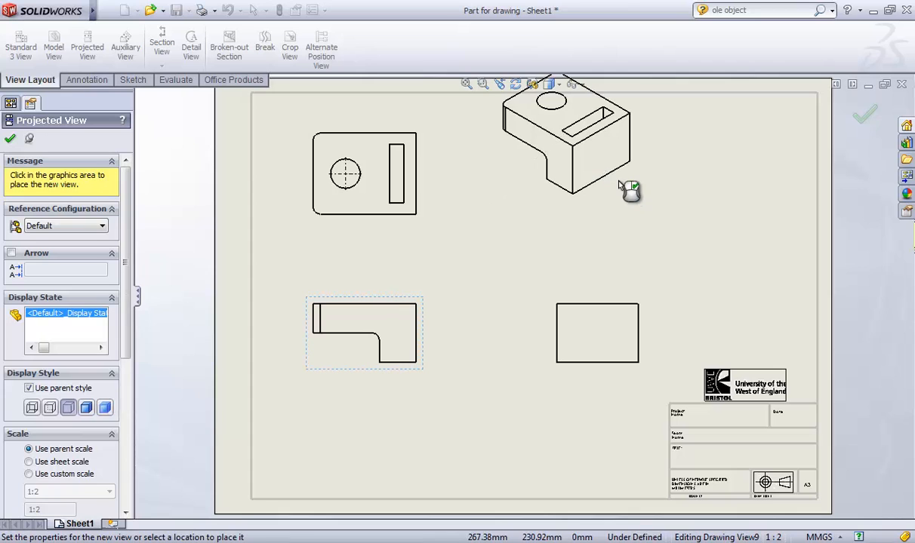
left_click(680, 200)
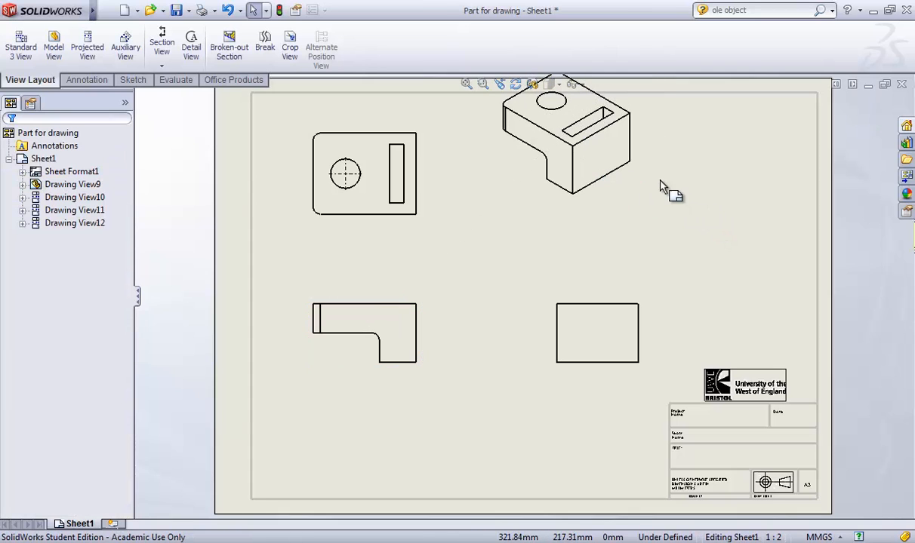
Move the isometric view into the sheet's upper-right corner, lower the front view, and shift the side view closer to it.
left_click_drag(663, 194, 771, 217)
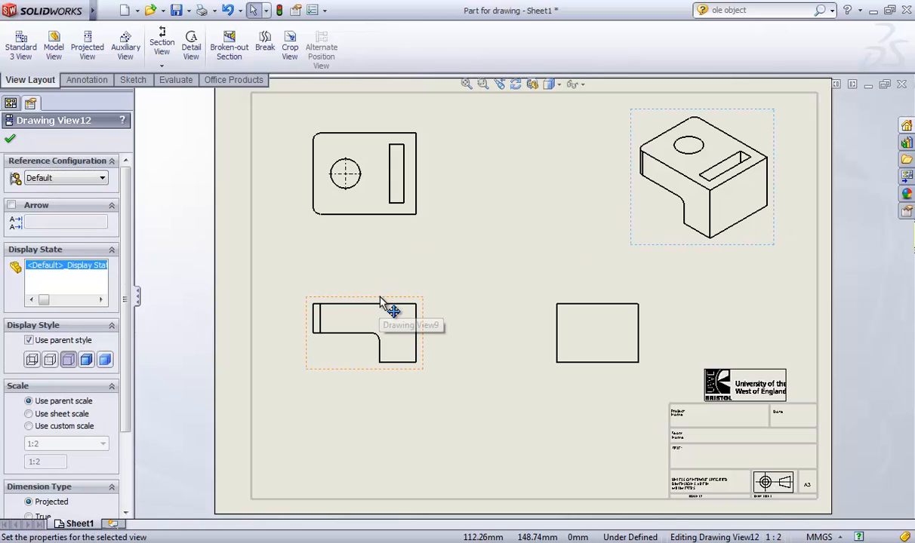
left_click_drag(381, 304, 371, 338)
left_click_drag(554, 339, 530, 341)
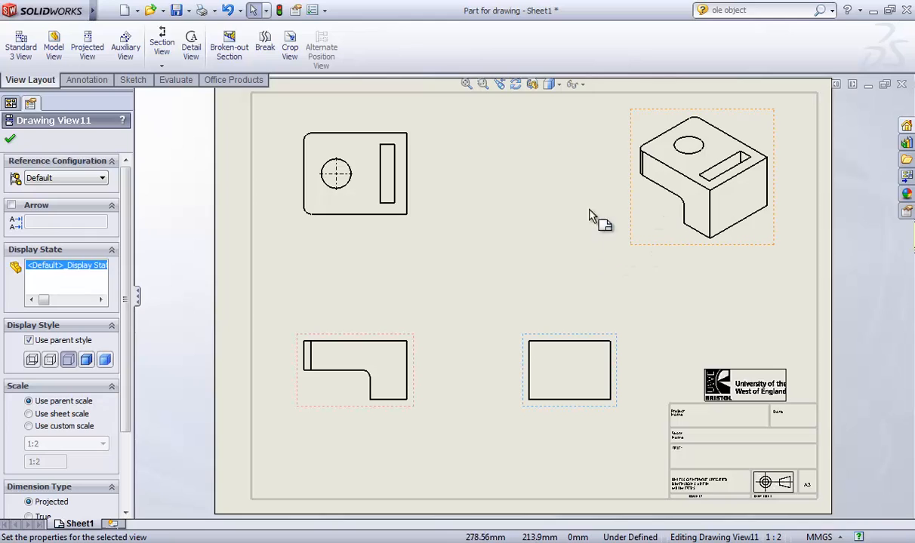
left_click(11, 143)
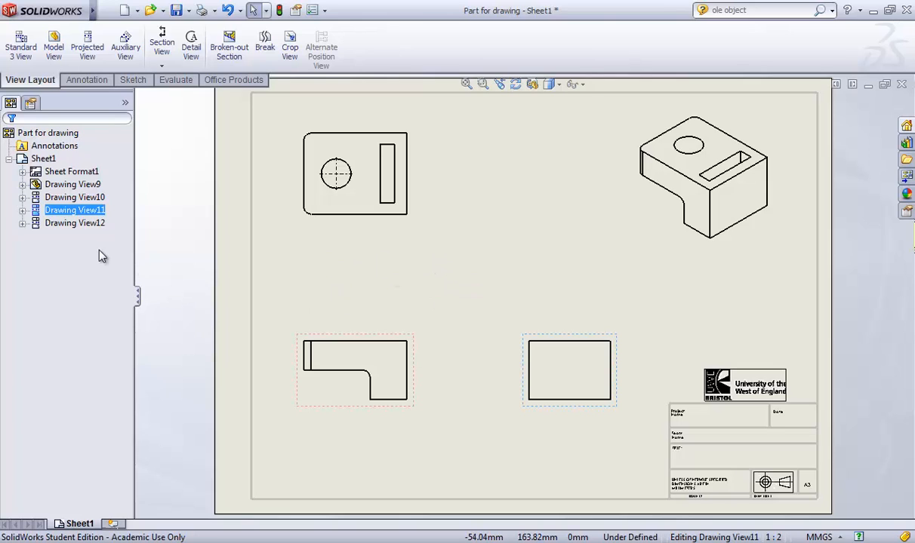
left_click(69, 186, "ctrl")
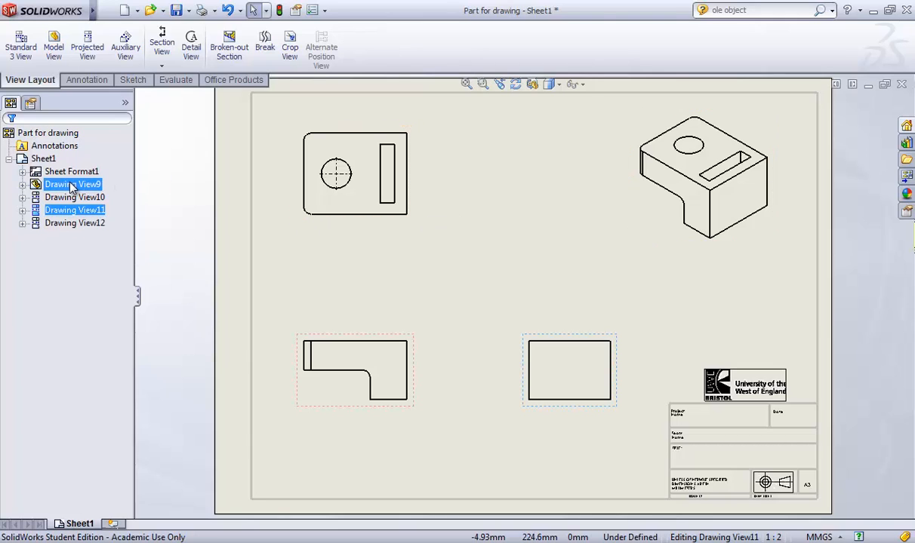
left_click(72, 186)
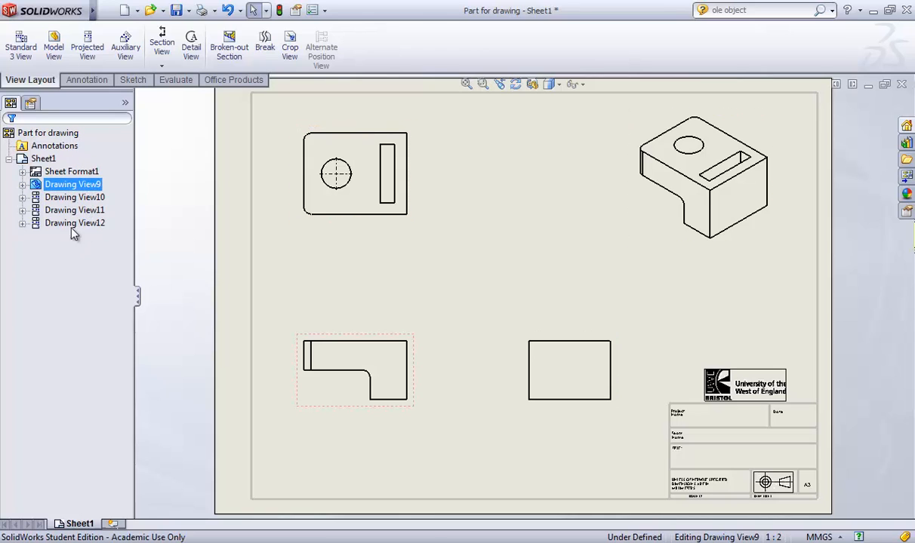
left_click(286, 270)
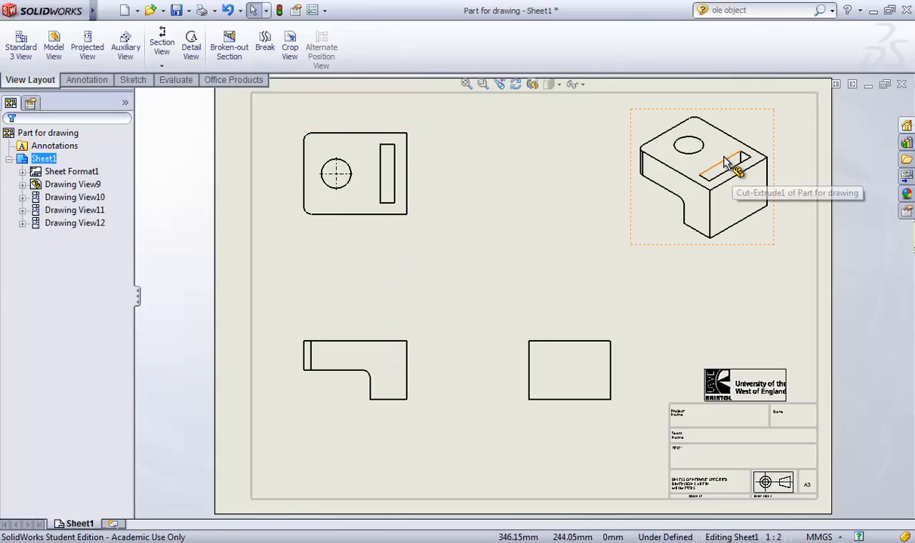
Try the wireframe, hidden lines visible, hidden lines removed, shaded with edges and shaded display styles on the front view.
left_click(389, 342)
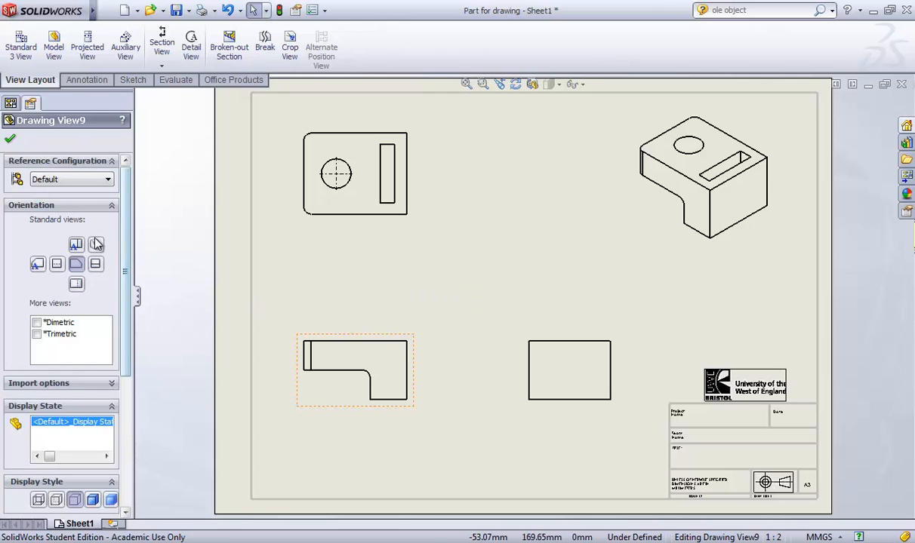
scroll(114, 340, "down", 5)
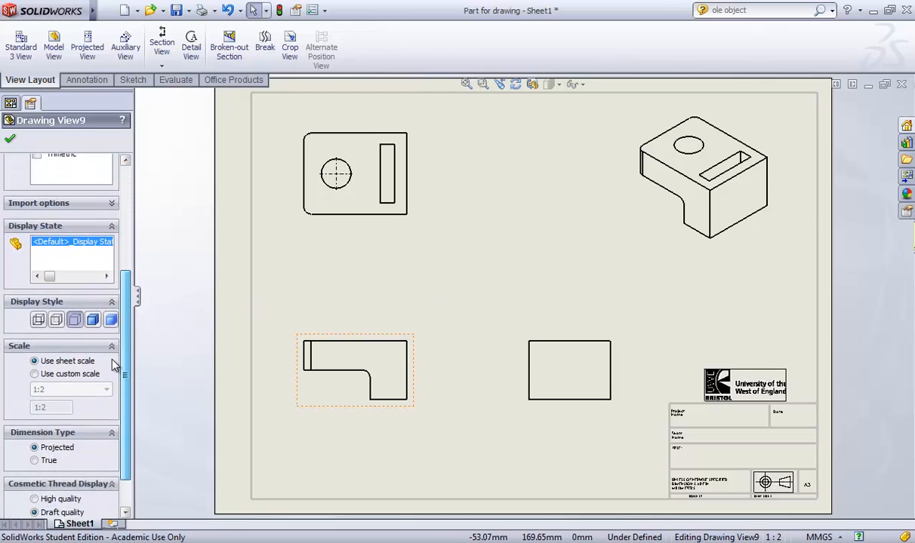
scroll(112, 364, "down", 1)
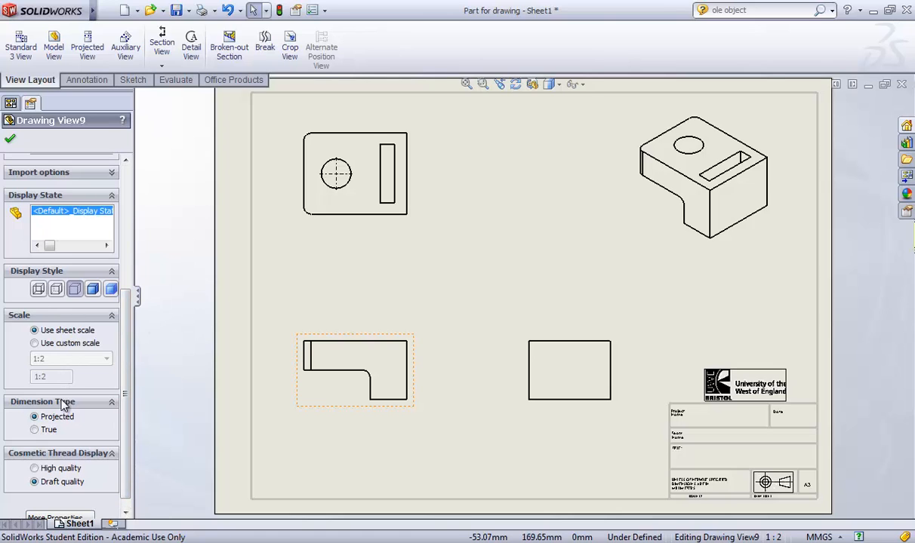
scroll(127, 377, "down", 1)
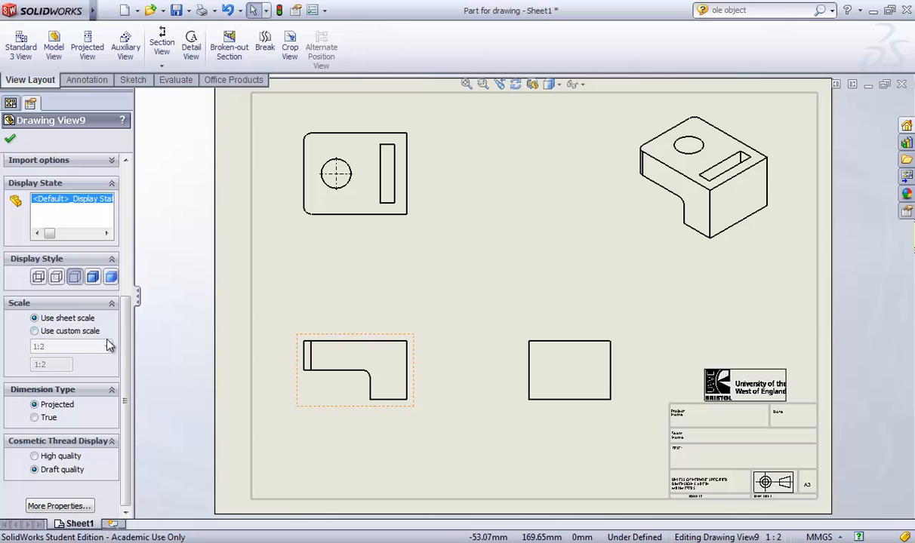
scroll(128, 341, "up", 2)
scroll(129, 342, "up", 1)
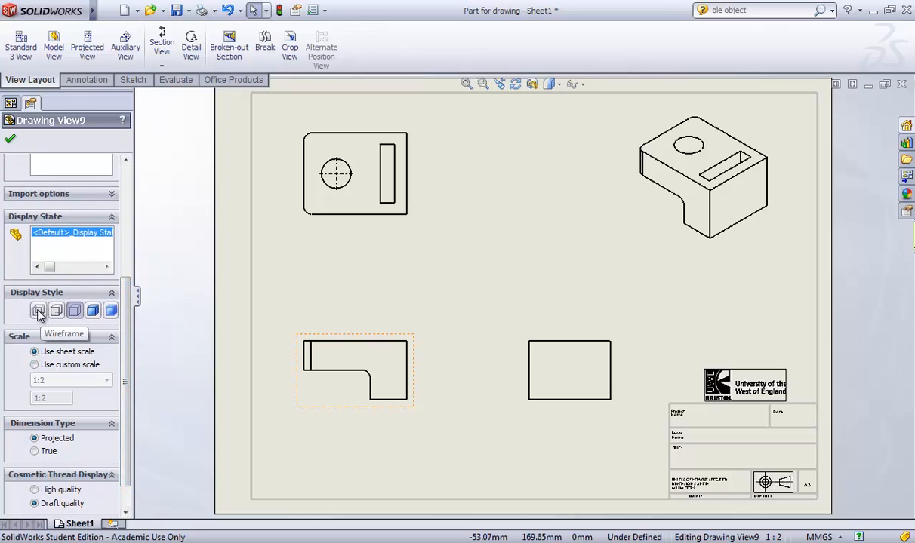
left_click(37, 313)
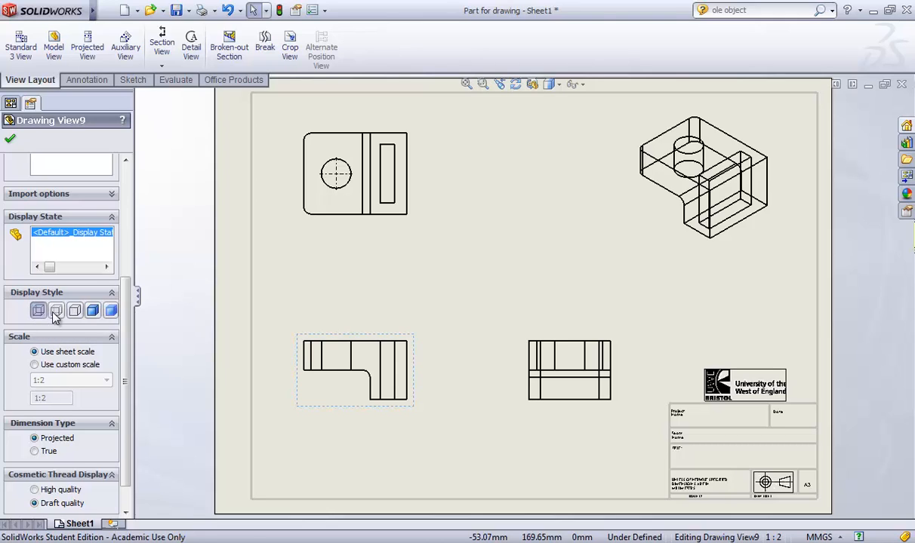
left_click(55, 312)
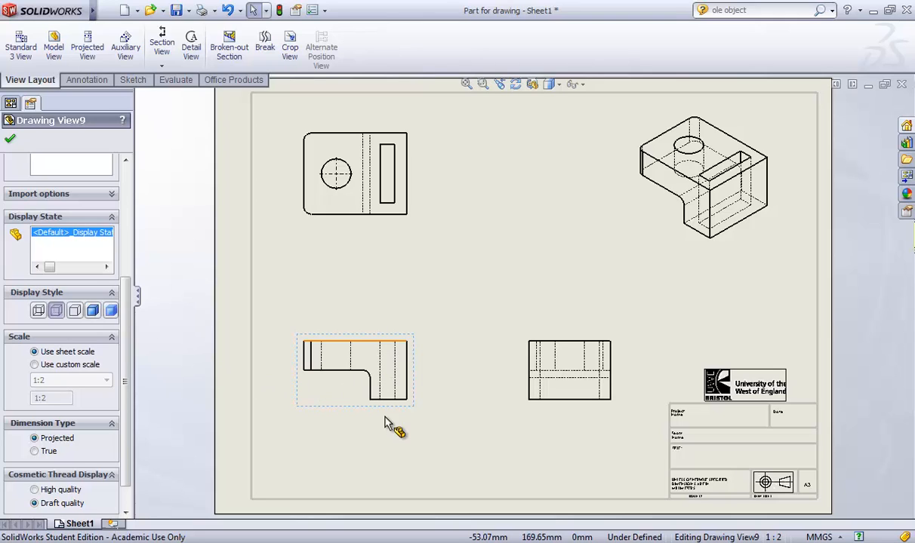
left_click(74, 312)
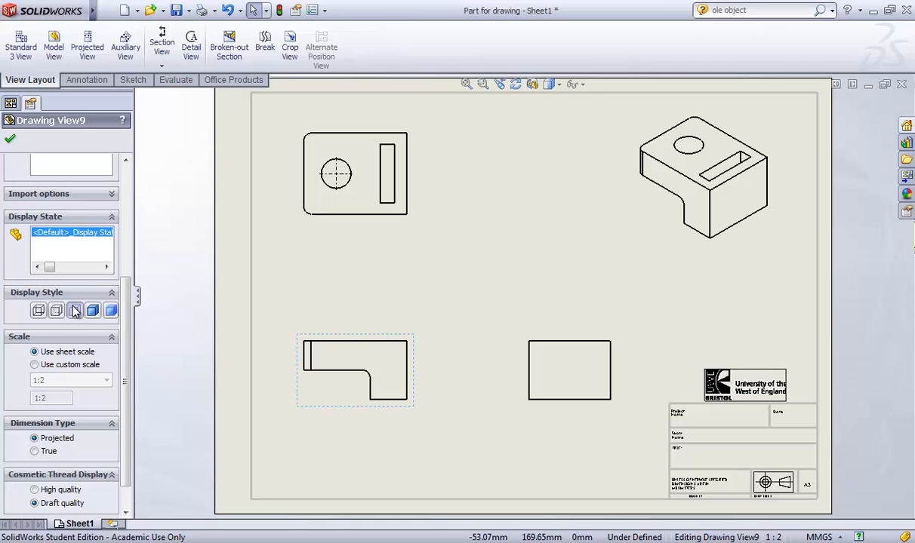
left_click(92, 311)
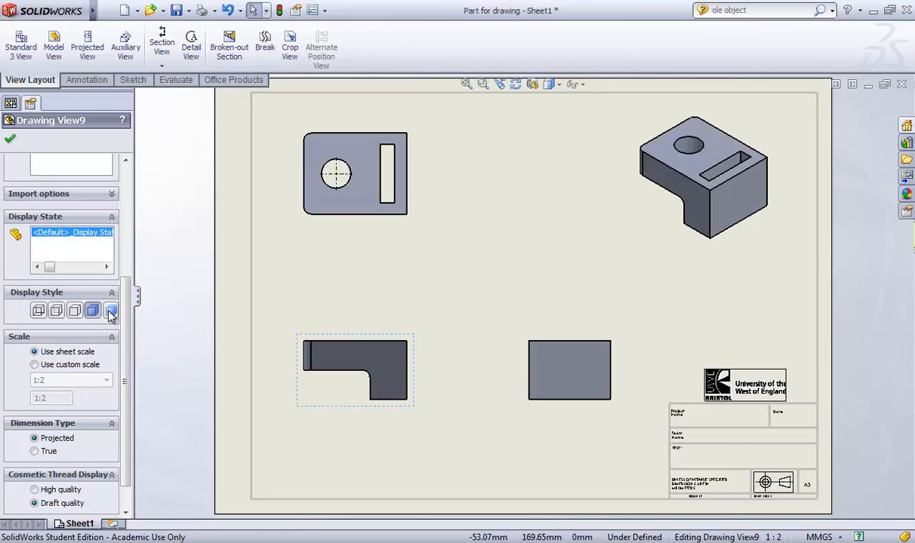
left_click(110, 317)
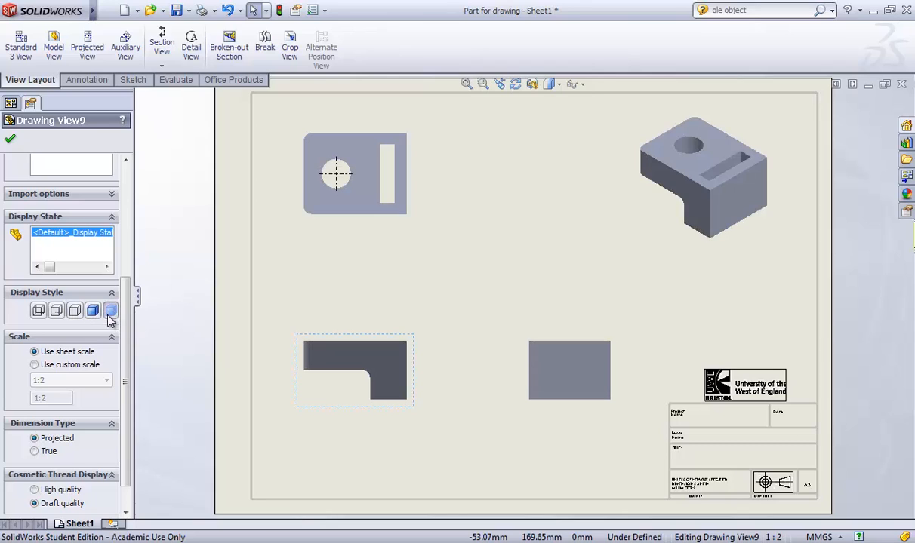
Set the front view's display style to hidden lines visible and accept its properties.
left_click(58, 313)
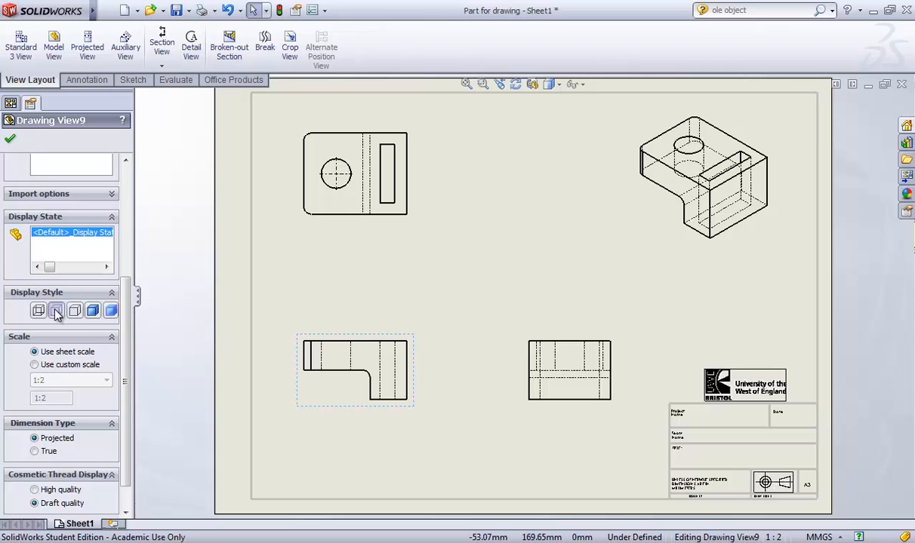
left_click(10, 142)
left_click(505, 281)
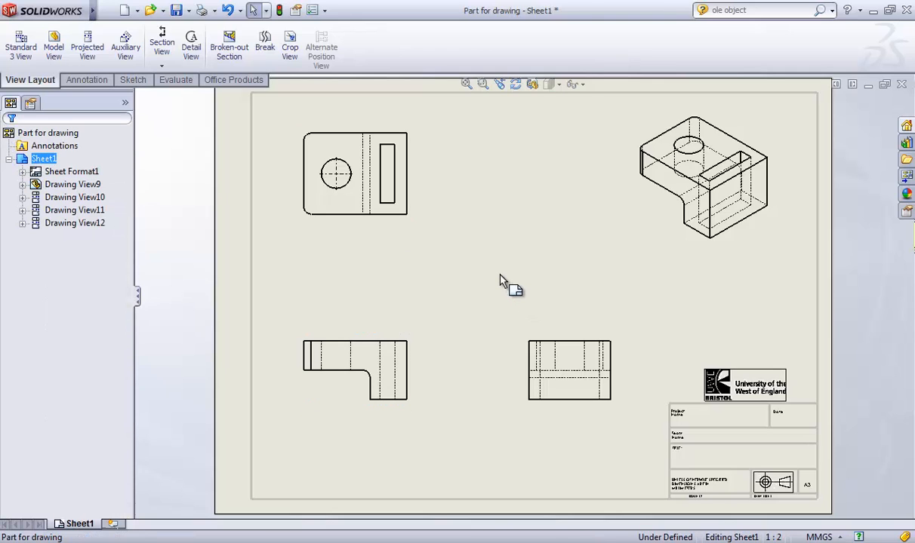
Try shaded with edges on the isometric view, and set its own display style to hidden lines removed.
left_click(684, 243)
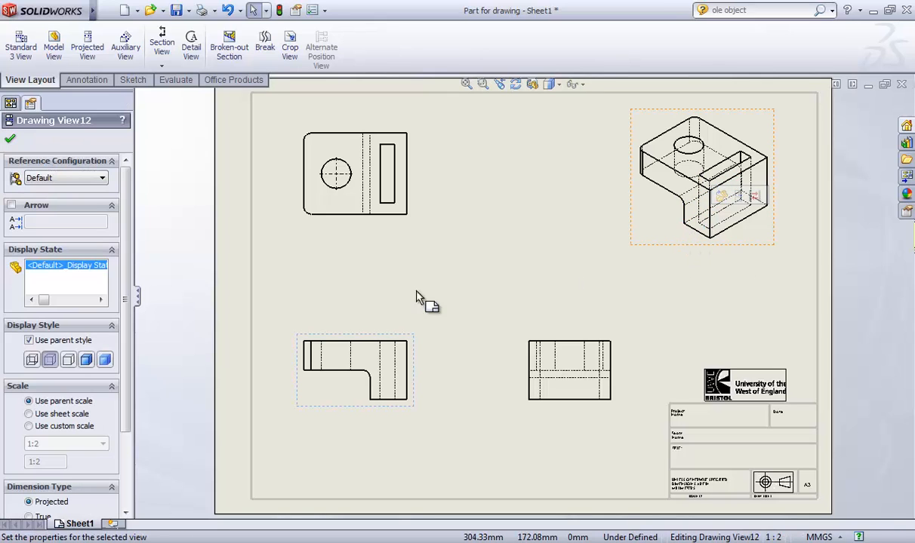
left_click(86, 360)
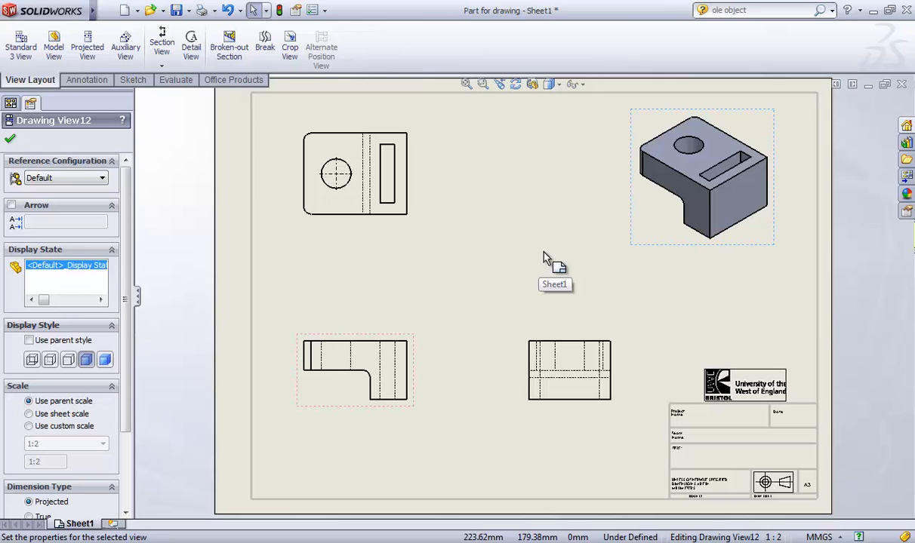
left_click(68, 361)
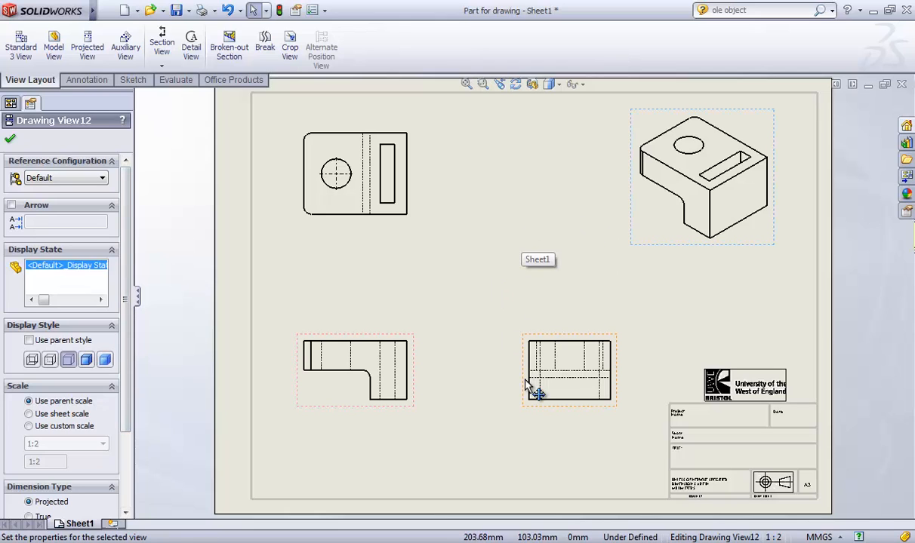
Set the side view's tangent edges to Tangent Edges Removed.
scroll(576, 385, "down", 2)
scroll(524, 295, "up", 3)
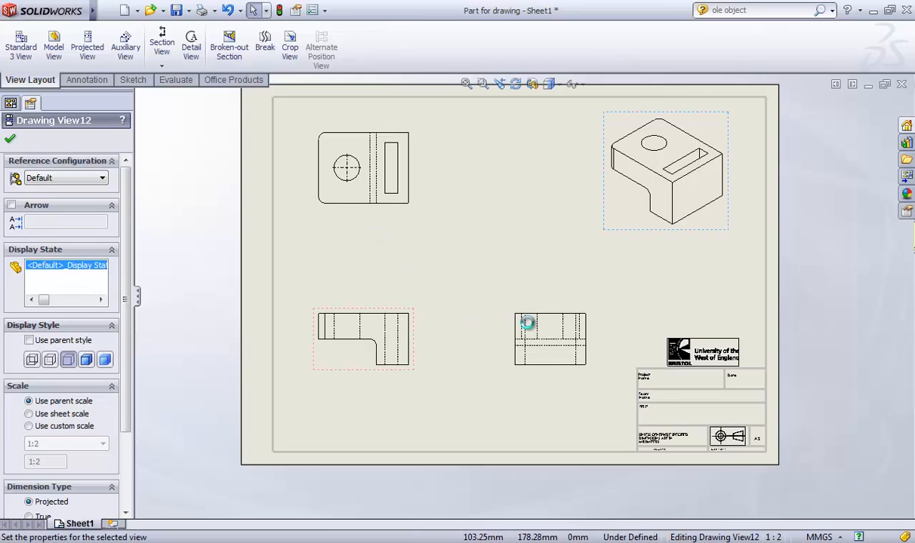
left_click(525, 314)
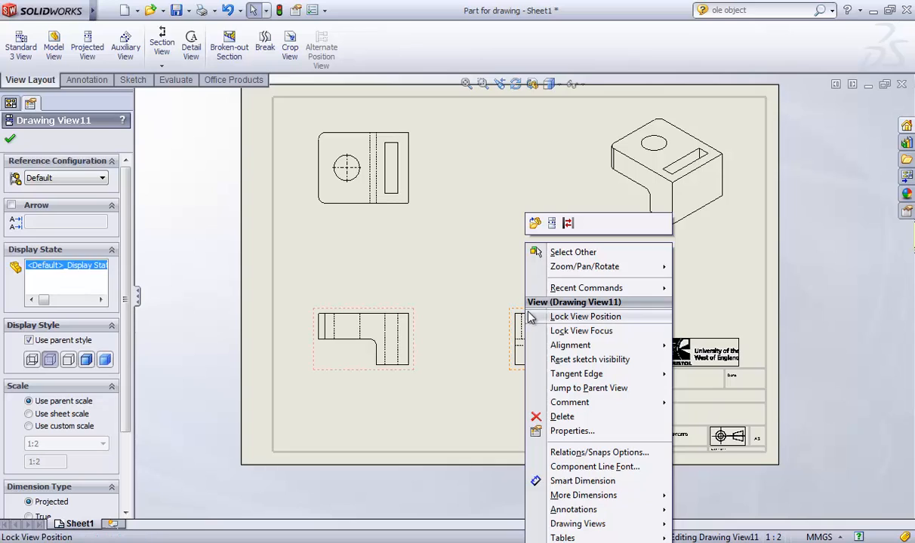
mouse_move(564, 377)
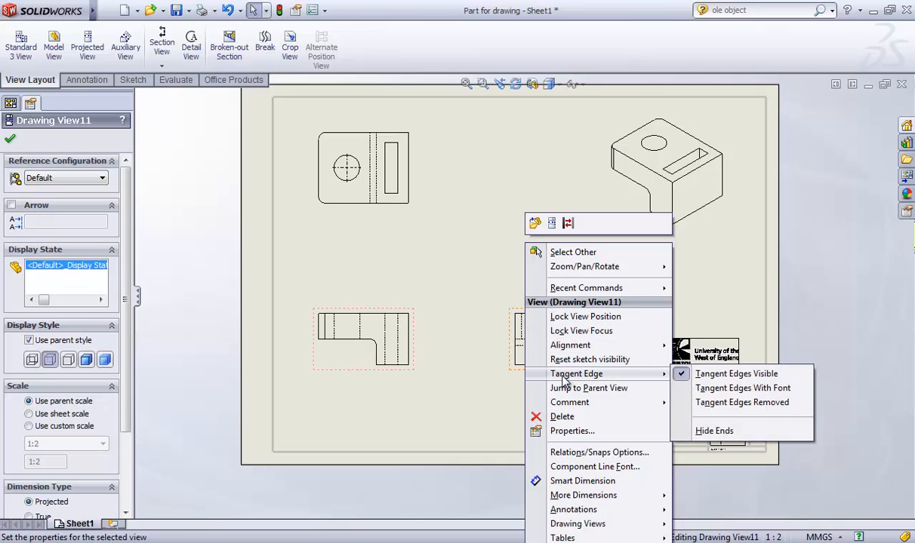
left_click(716, 404)
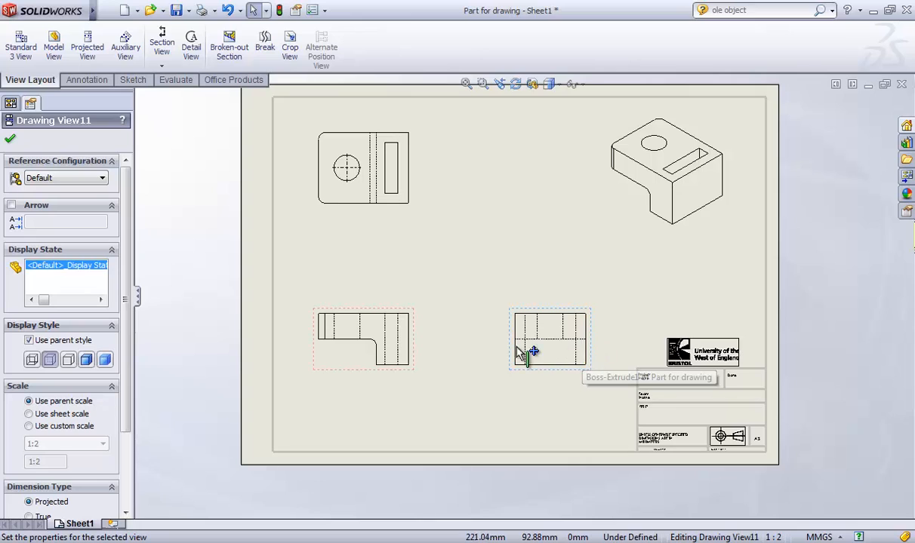
Set the top view's tangent edges to Tangent Edges Removed and close its properties.
right_click(365, 211)
mouse_move(429, 342)
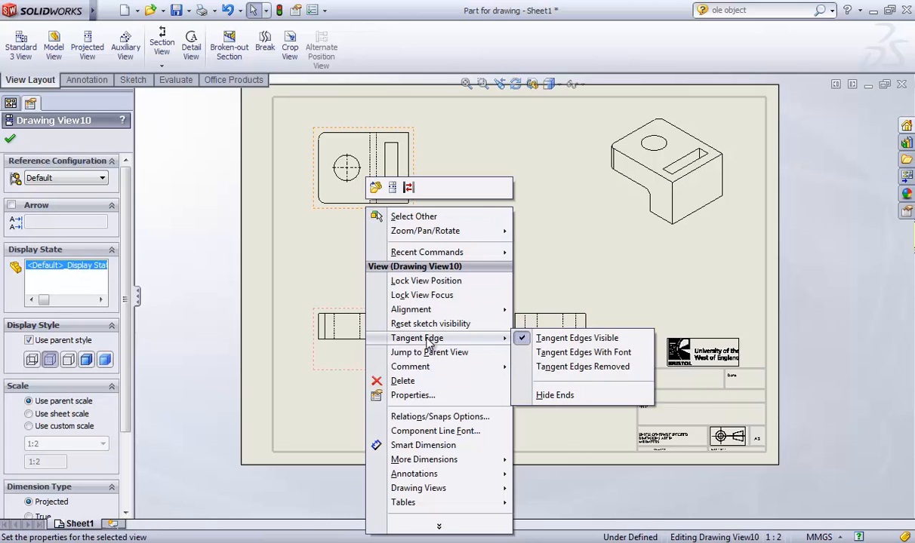
left_click(551, 368)
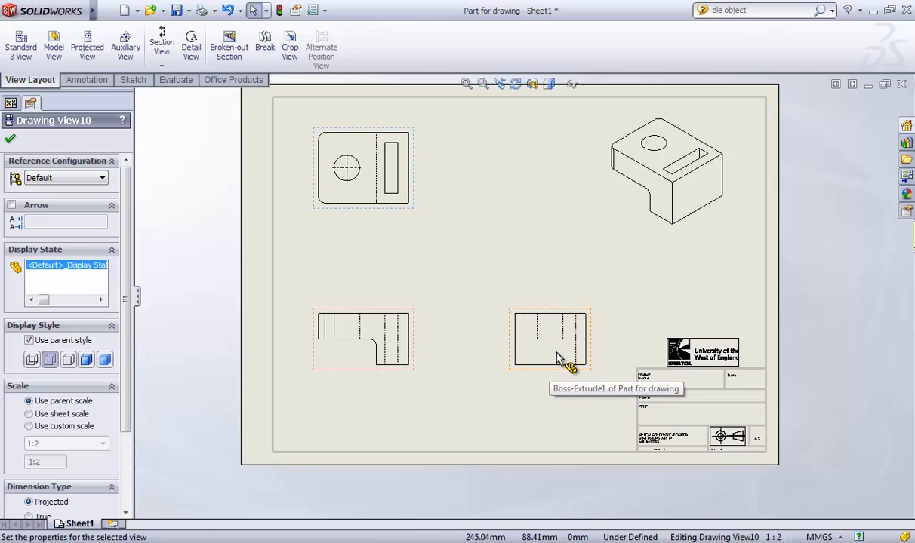
scroll(562, 353, "down", 2)
scroll(487, 341, "up", 2)
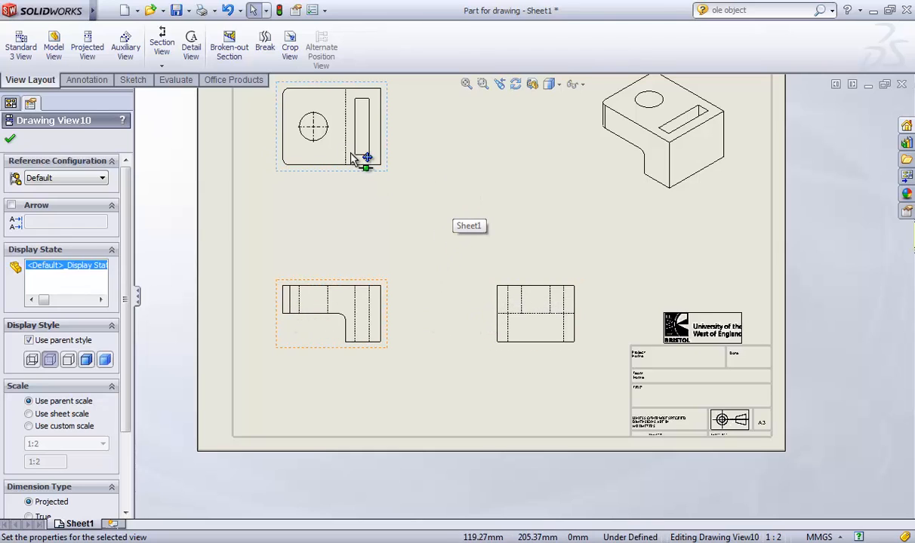
left_click(10, 141)
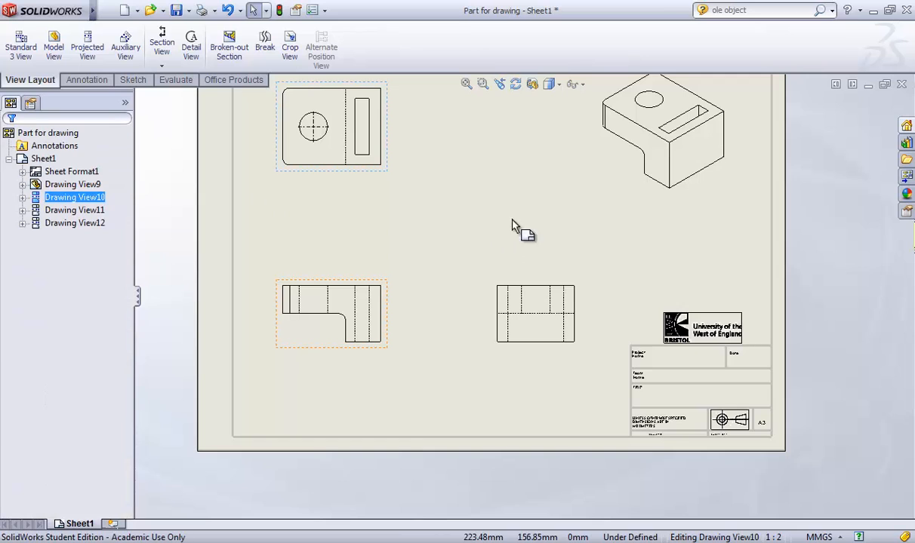
middle_click_drag(484, 173, 480, 258)
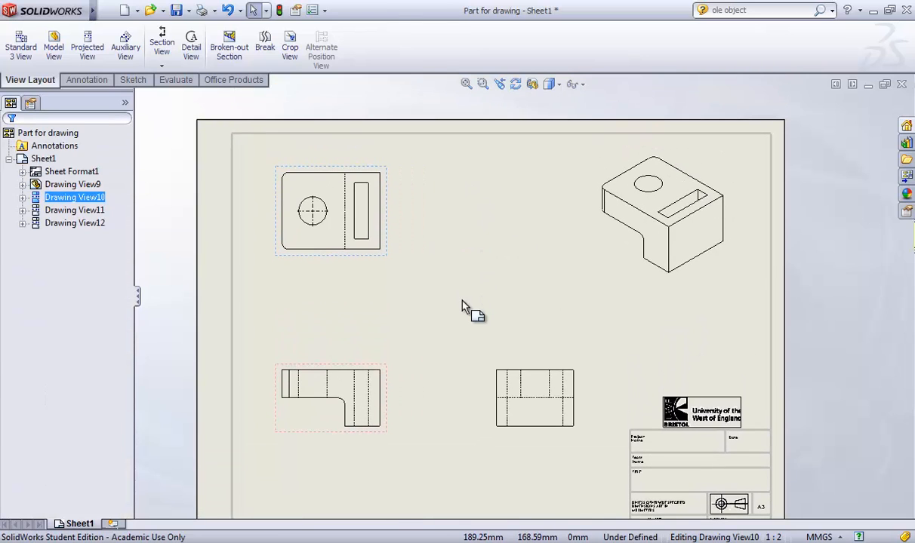
mouse_move(462, 302)
middle_mouse_down()
mouse_move(484, 226)
mouse_move(471, 258)
mouse_move(484, 266)
middle_mouse_up()
scroll(484, 241, "down", 1)
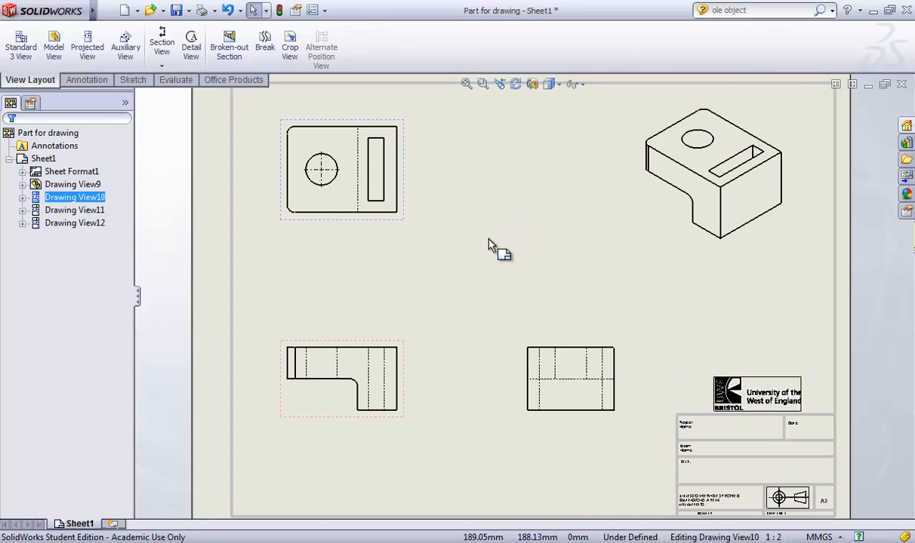
scroll(490, 254, "down", 1)
scroll(487, 255, "up", 1)
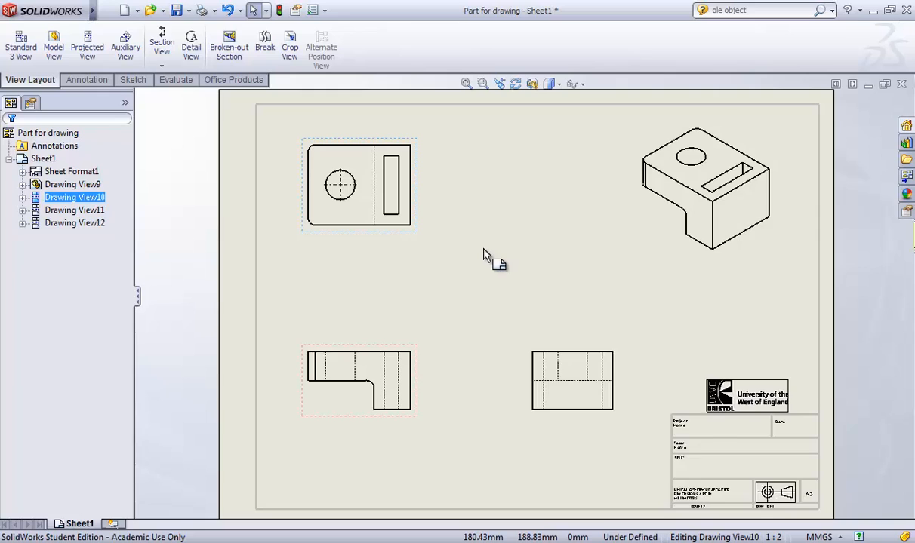
Delete the existing center mark from the circular hole in the top view.
scroll(485, 258, "down", 1)
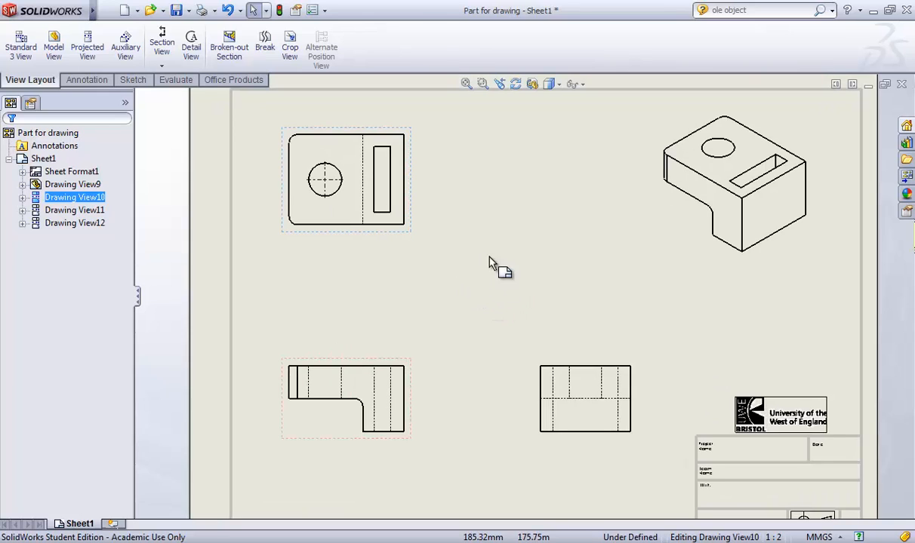
scroll(483, 294, "down", 1)
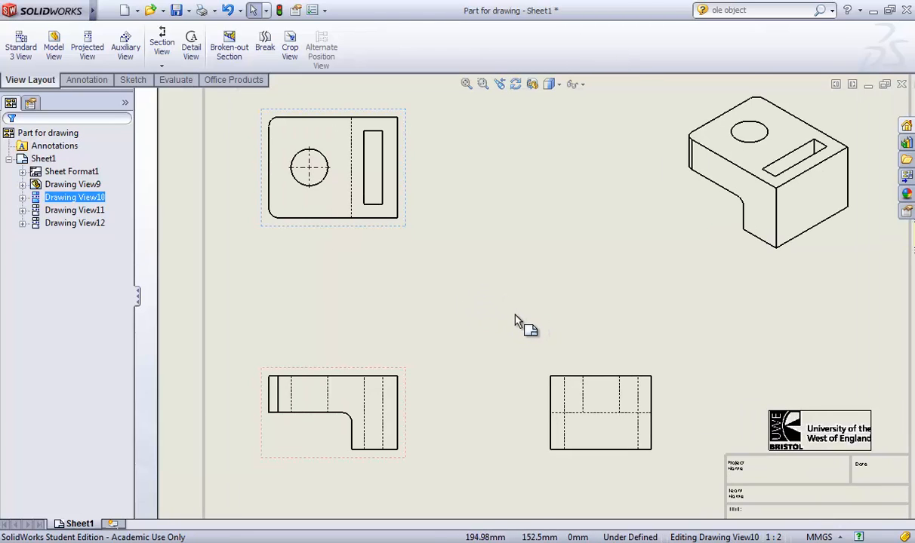
mouse_move(517, 321)
middle_mouse_down()
mouse_move(509, 288)
mouse_move(484, 315)
mouse_move(466, 302)
middle_mouse_up()
left_click(434, 301)
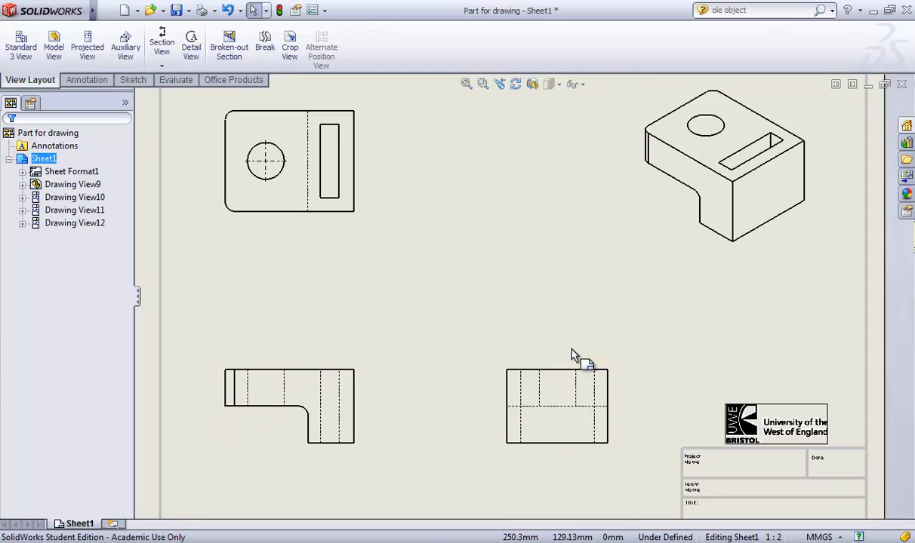
left_click(87, 80)
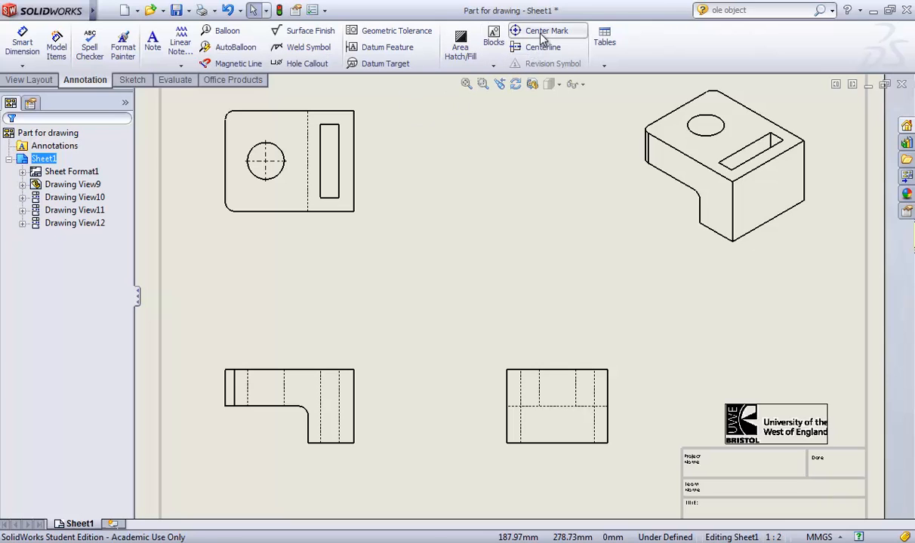
left_click(265, 161)
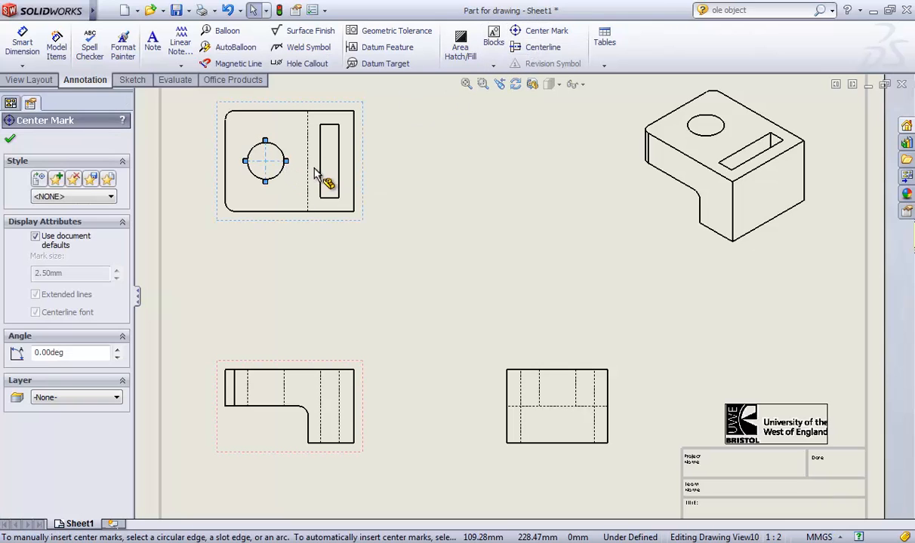
key("Escape")
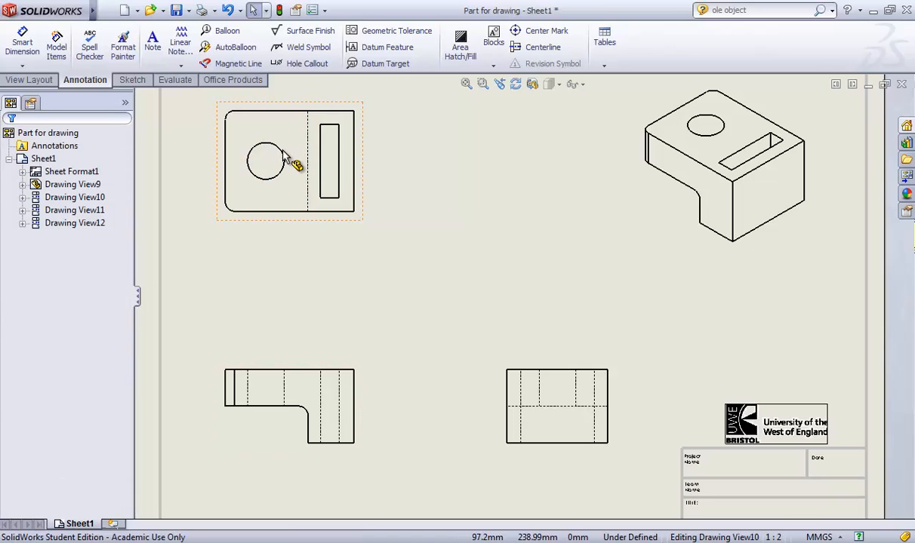
Try to insert center marks automatically for all holes.
left_click(540, 34)
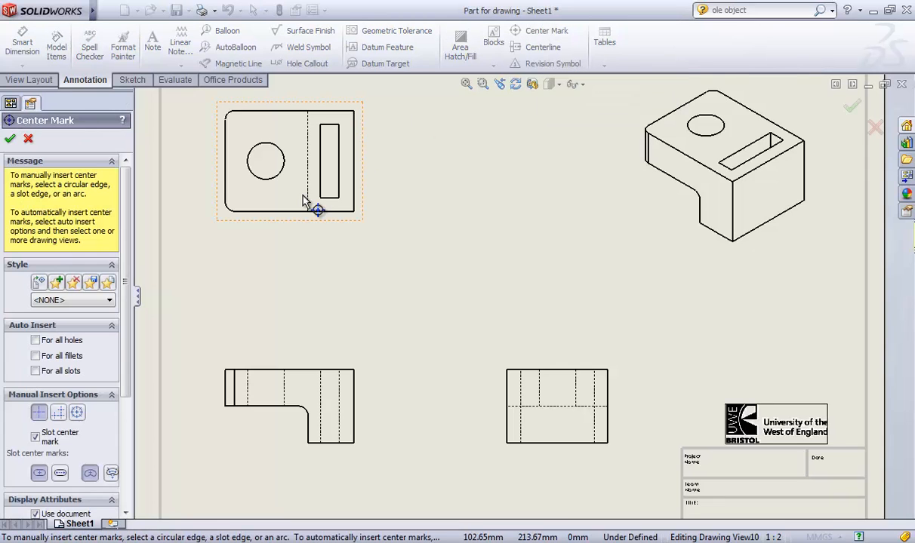
scroll(125, 317, "down", 3)
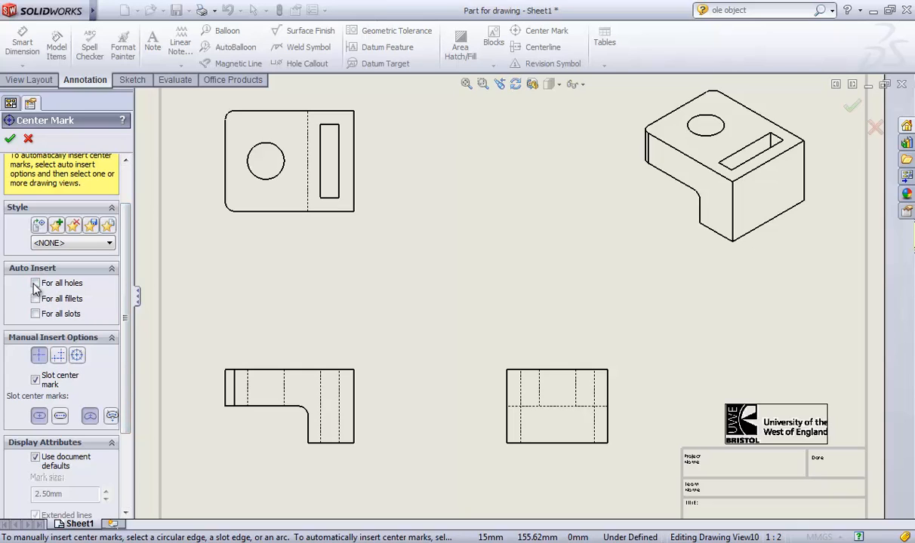
left_click(36, 284)
left_click(10, 138)
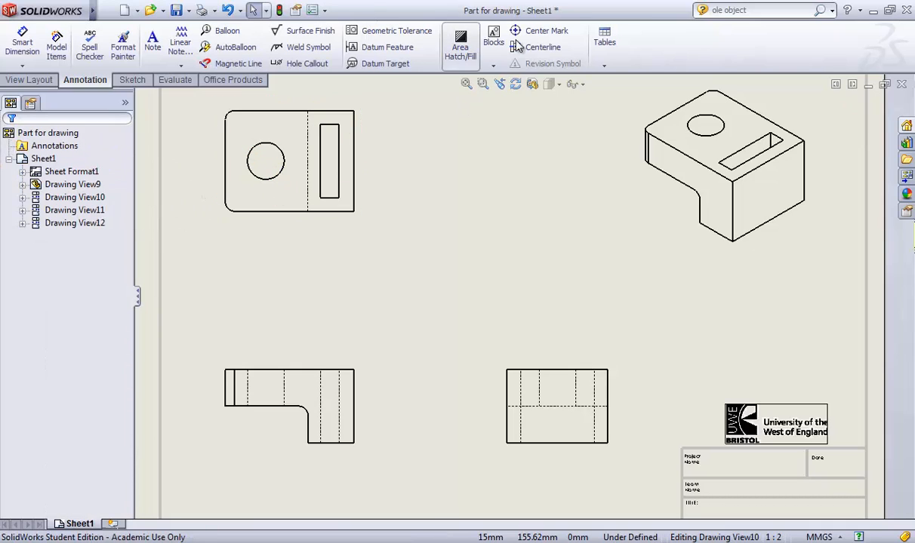
Manually add a center mark to the circular hole in the top view and accept it.
left_click(538, 31)
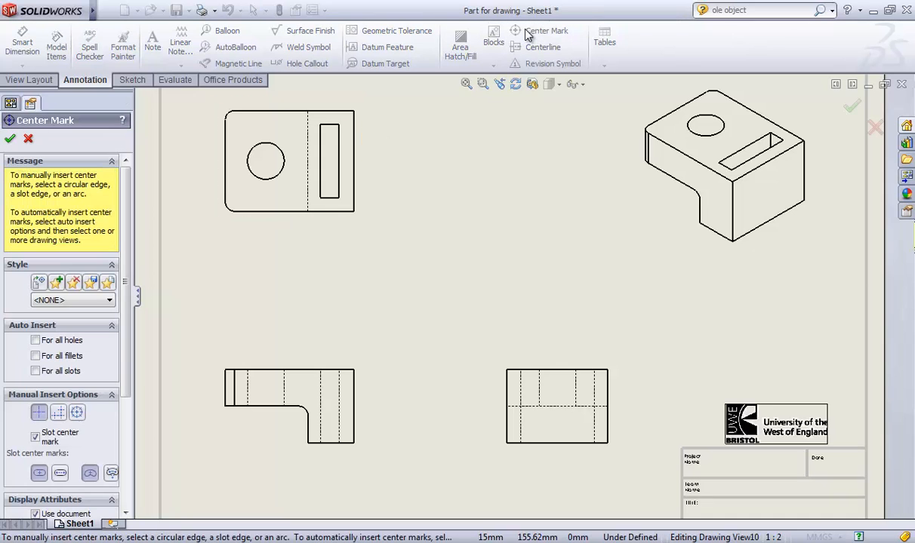
left_click_drag(128, 315, 121, 402)
left_click(264, 146)
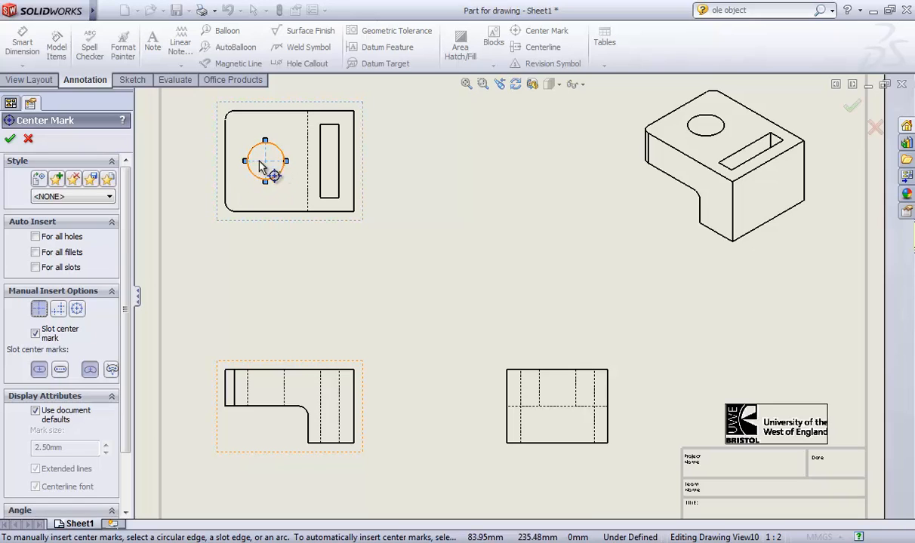
left_click(10, 141)
scroll(251, 178, "down", 8)
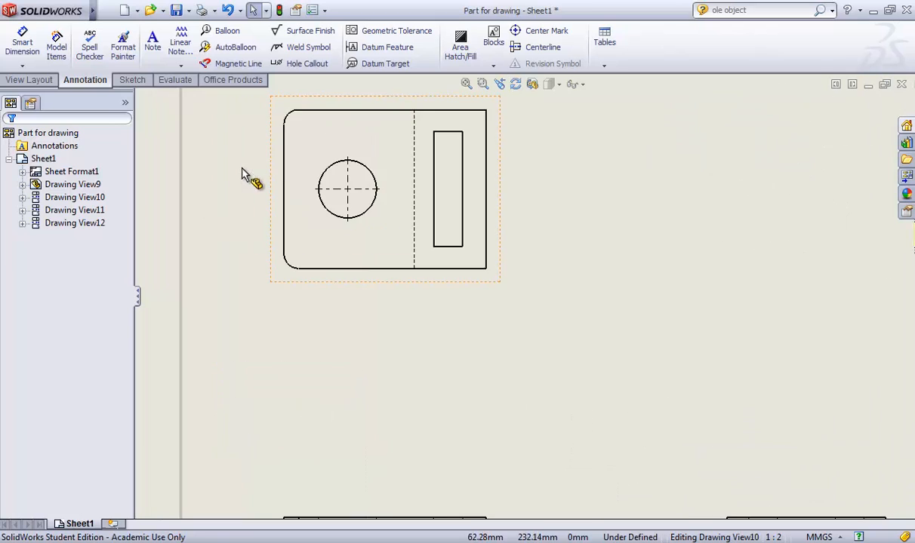
scroll(519, 307, "up", 8)
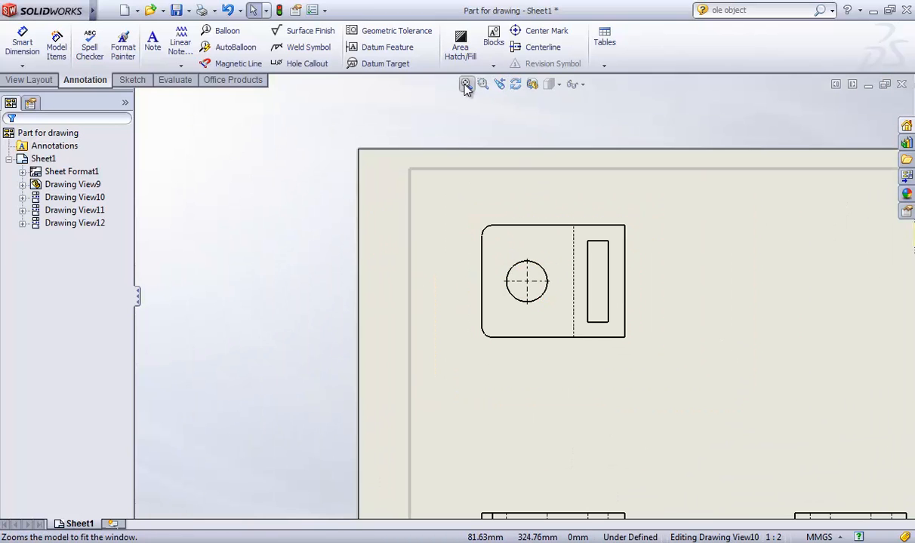
left_click(466, 86)
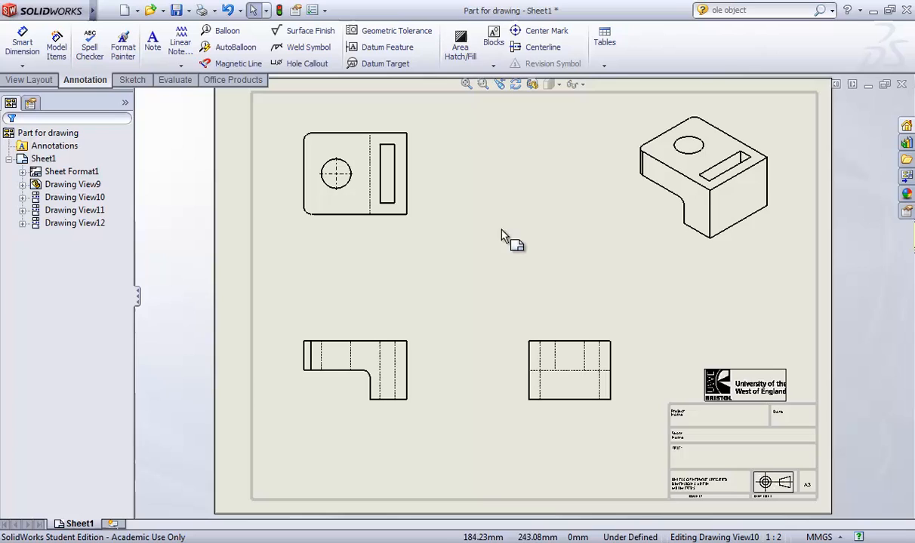
Add a centerline between the circular hole's two hidden edges in the front view.
left_click(542, 49)
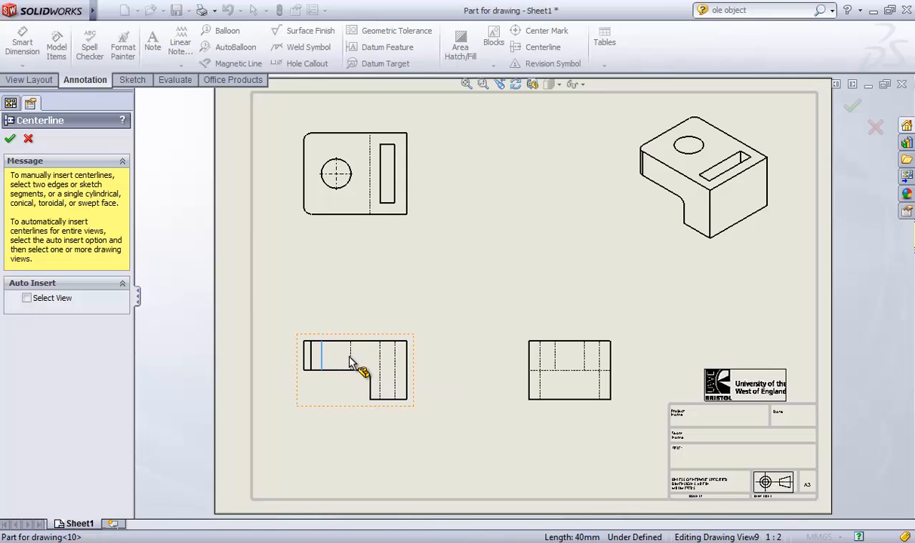
scroll(353, 370, "down", 4)
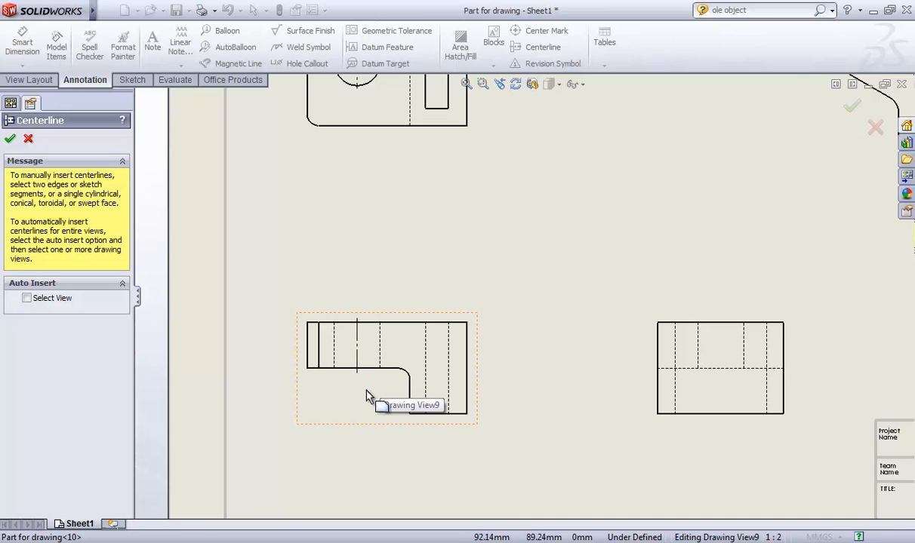
scroll(367, 392, "up", 4)
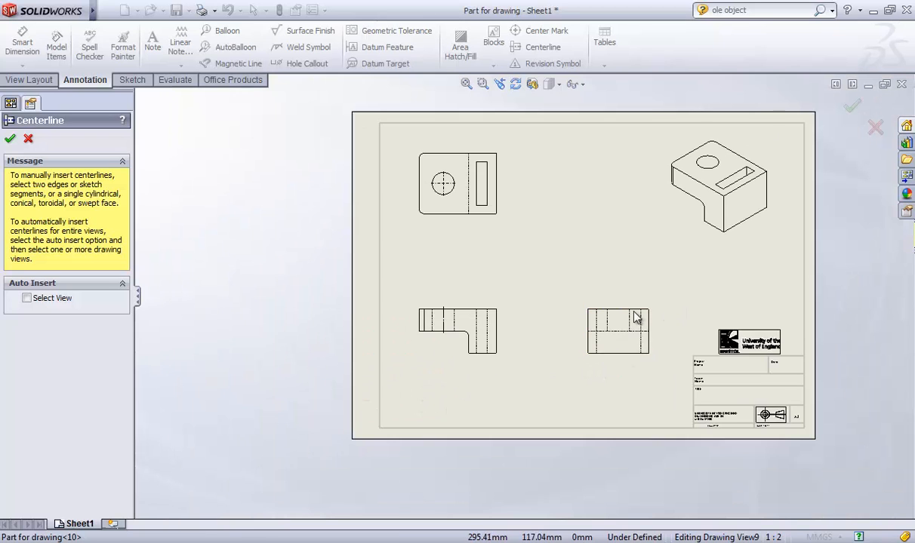
Add a centerline between the circular hole's two hidden edges in the side view and finish the command.
scroll(635, 319, "down", 3)
left_click(534, 331)
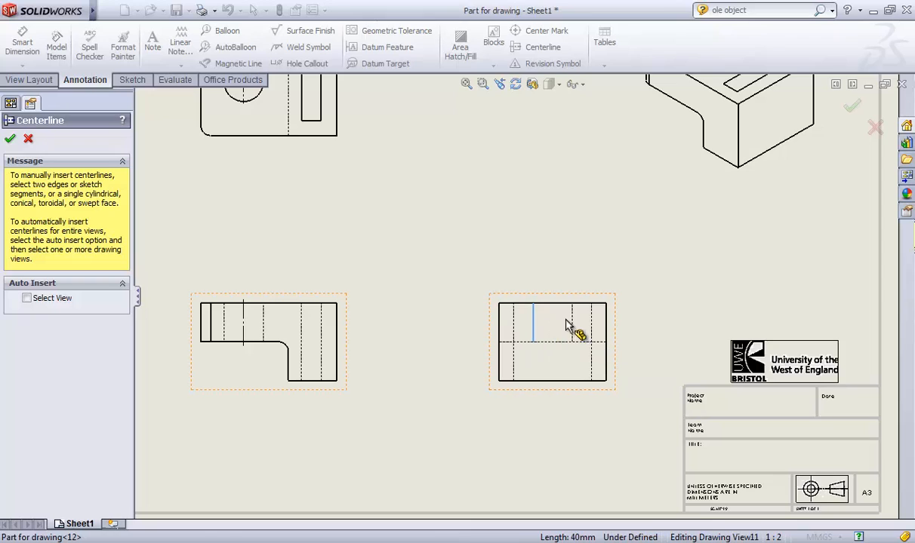
left_click(572, 327)
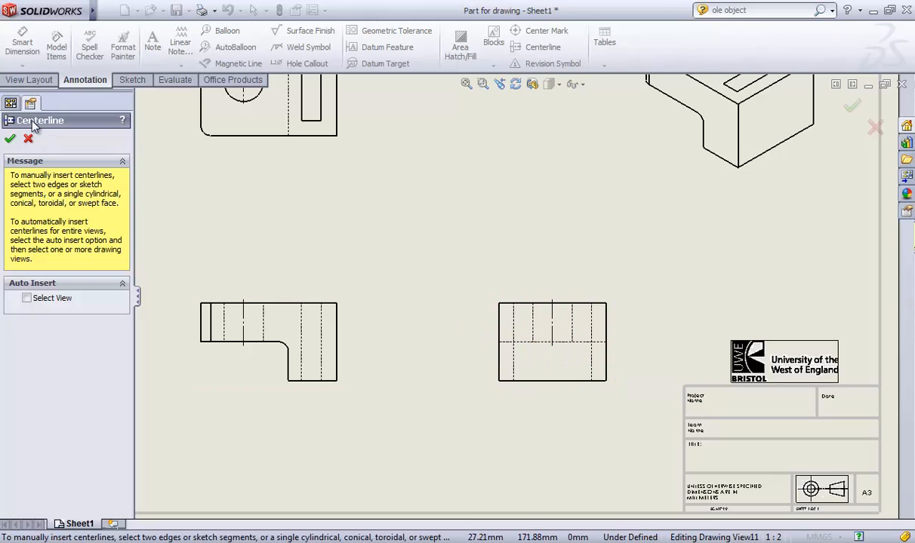
left_click(11, 139)
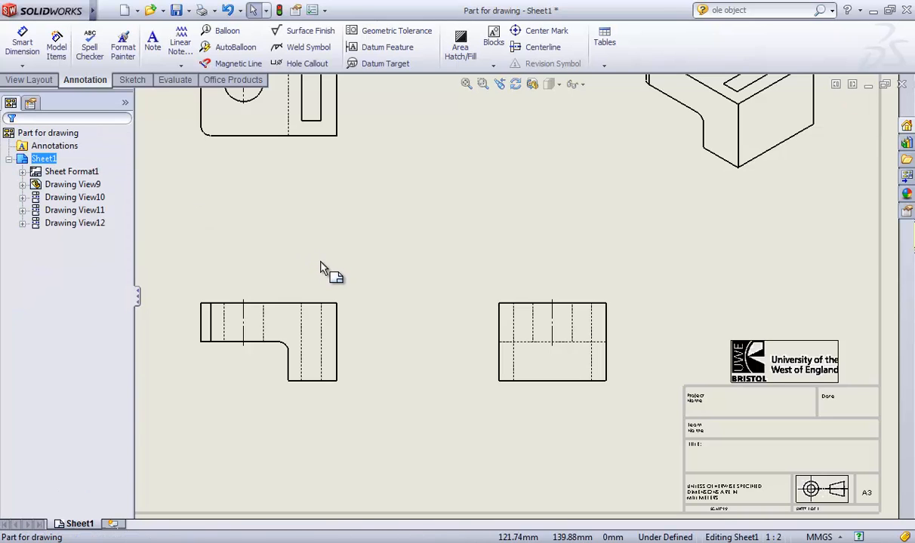
Move the isometric view slightly down and to the right on the sheet, and deselect it.
scroll(545, 228, "up", 3)
scroll(546, 172, "down", 2)
scroll(535, 190, "up", 2)
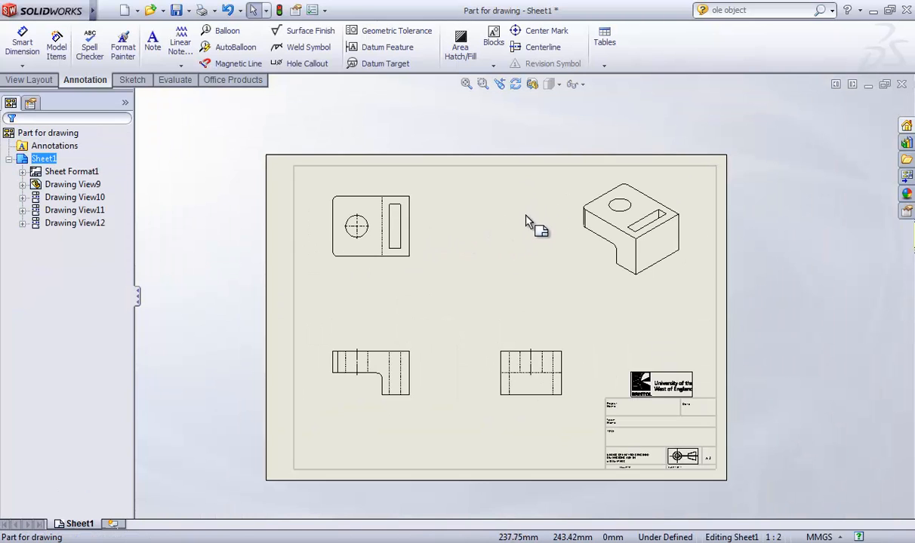
scroll(525, 234, "down", 2)
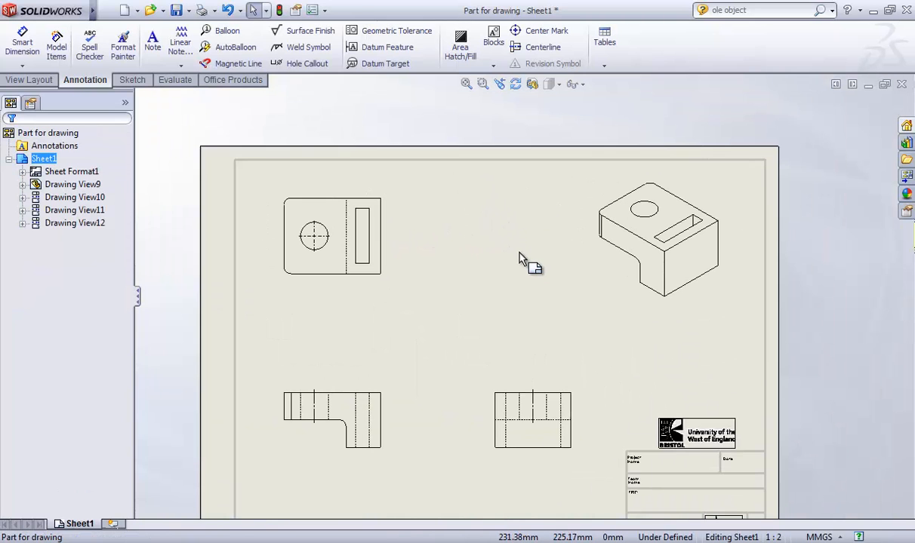
left_click(466, 84)
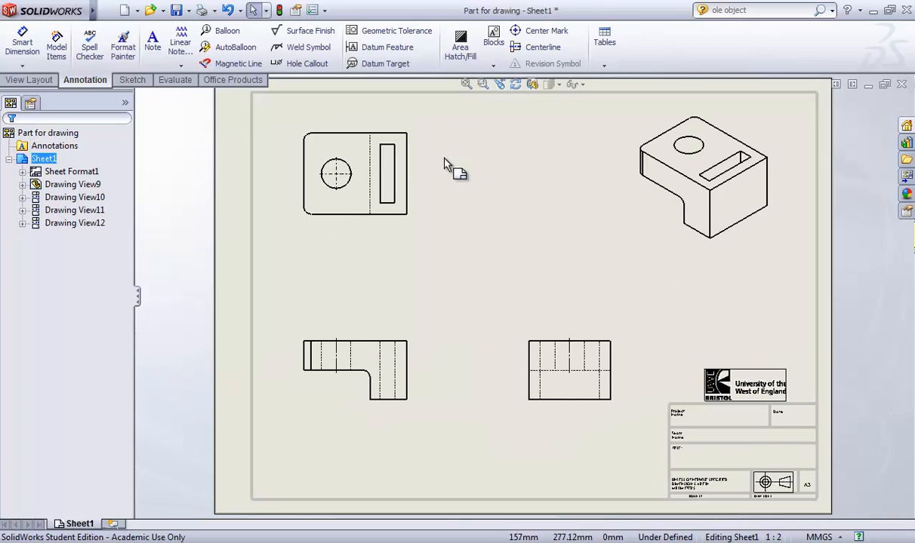
left_click(652, 231)
left_click(576, 219)
mouse_move(633, 223)
left_mouse_down()
mouse_move(636, 239)
mouse_move(630, 235)
left_mouse_up()
left_click(609, 229)
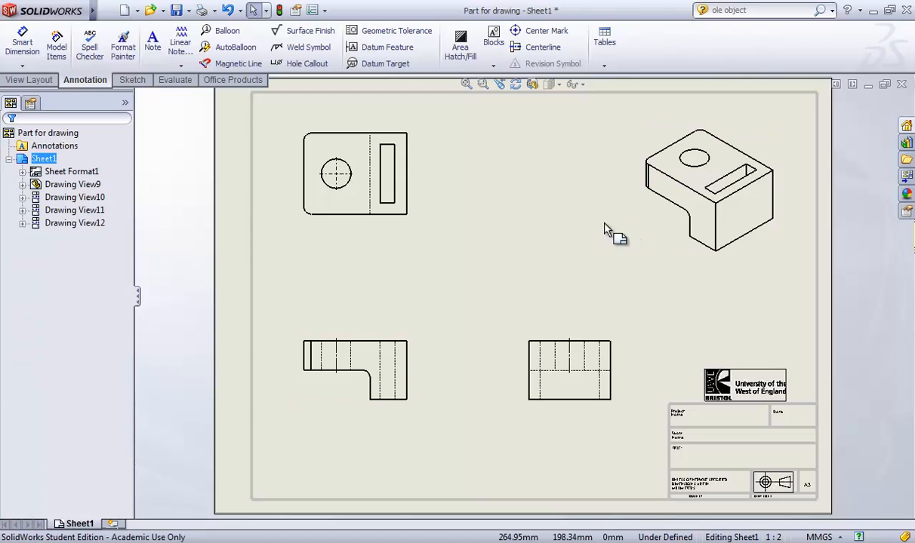
Dimension the top view's overall length between its two outer vertical edges, placing the dimension above the view.
left_click(38, 82)
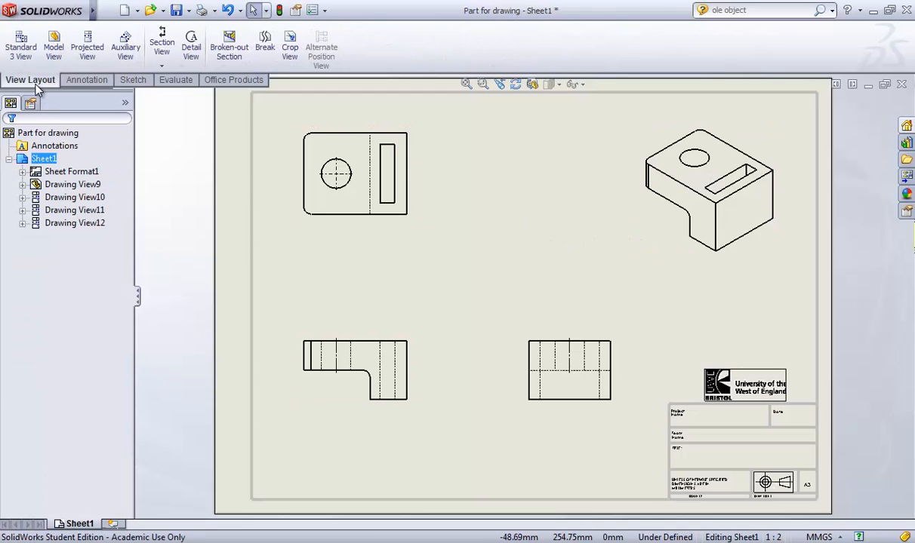
left_click(74, 79)
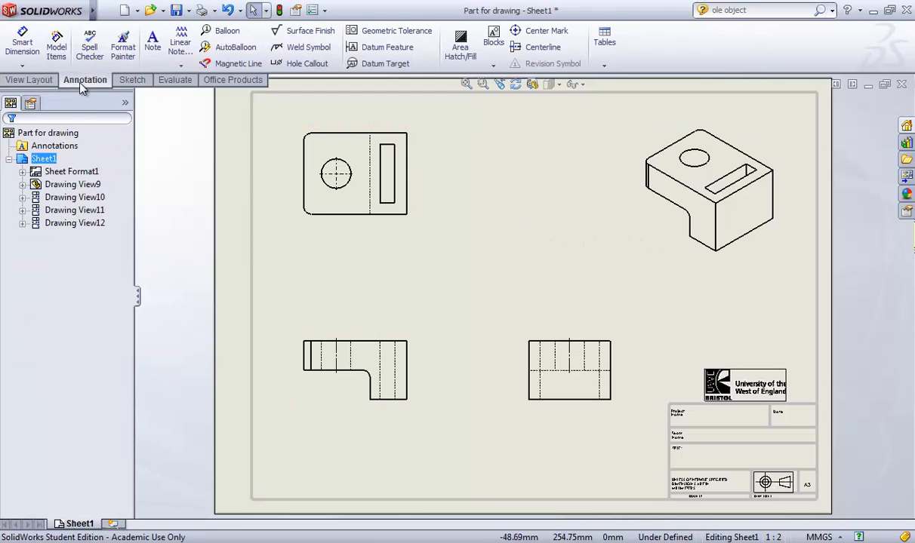
left_click(22, 47)
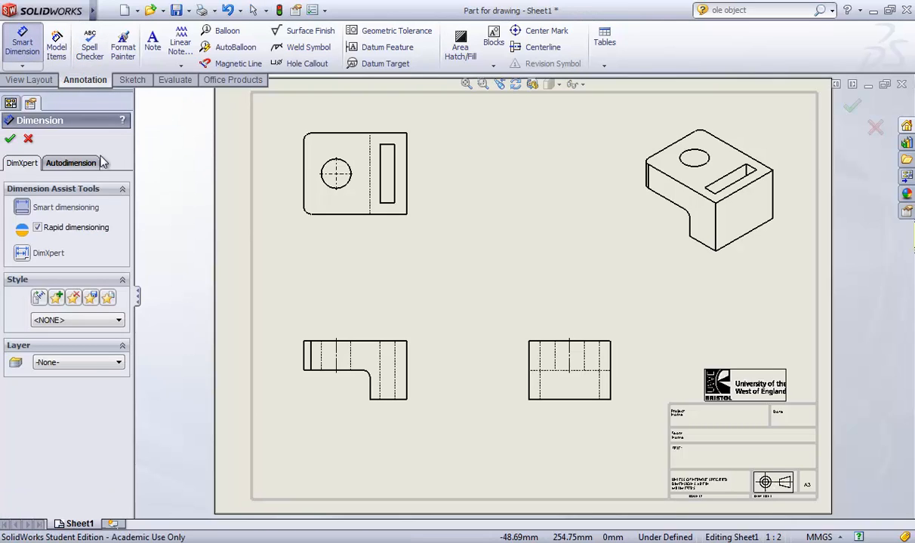
left_click(304, 175)
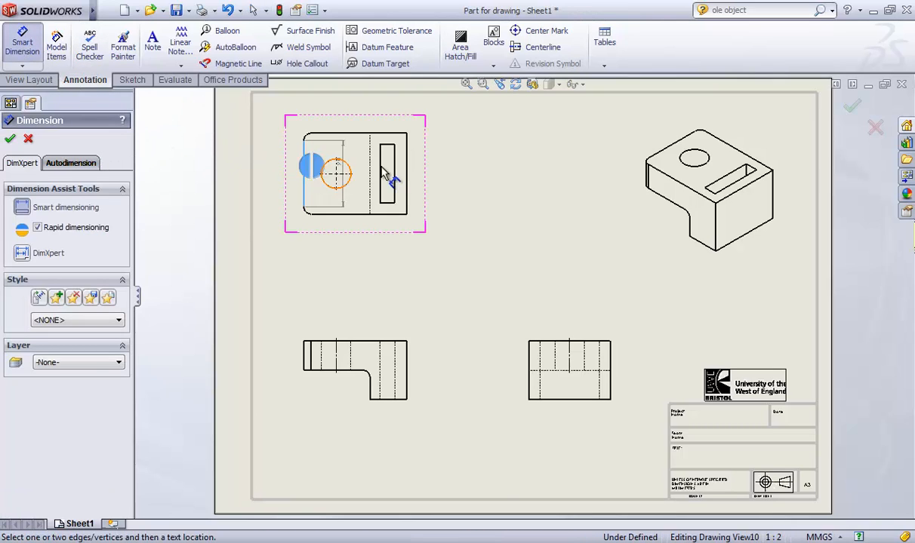
left_click(406, 178)
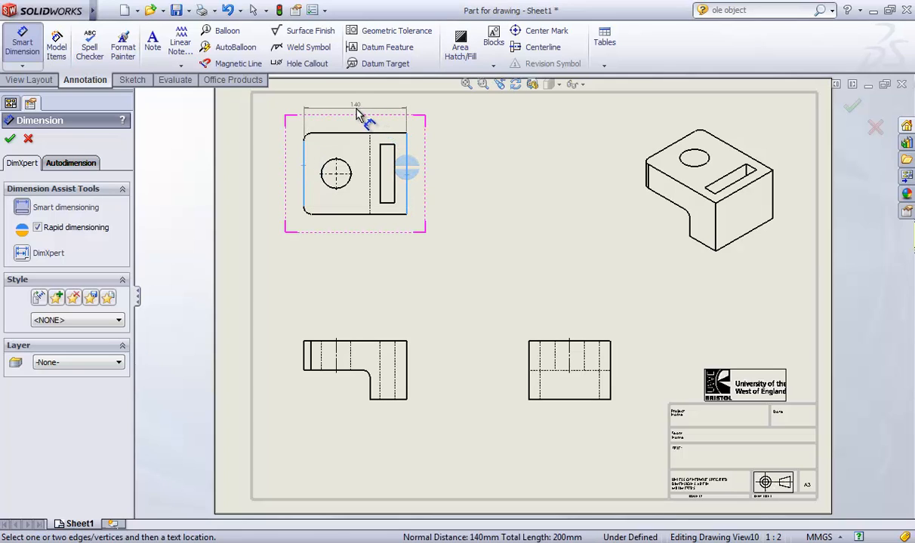
left_click(358, 113)
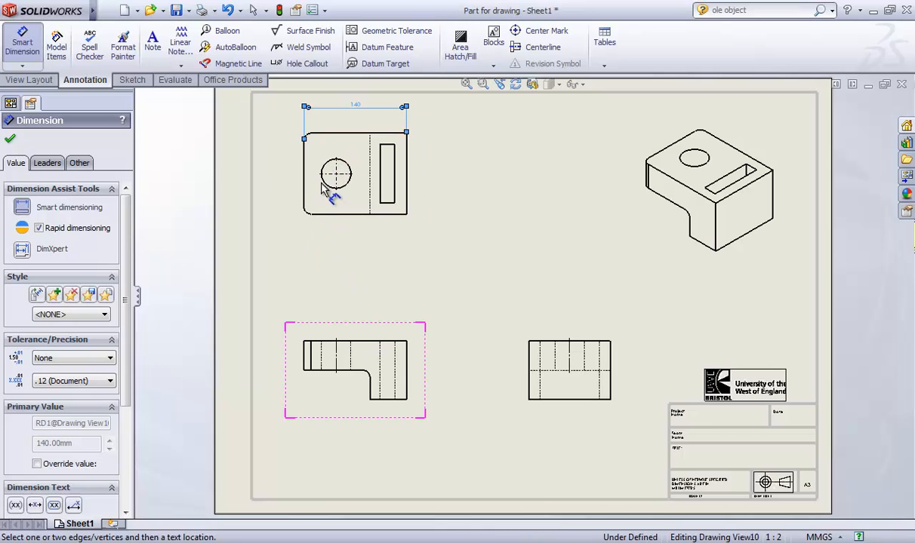
Dimension the top view's overall width between its two outer horizontal edges, placing it left of the view, and finish dimensioning.
left_click(343, 134)
left_click(349, 214)
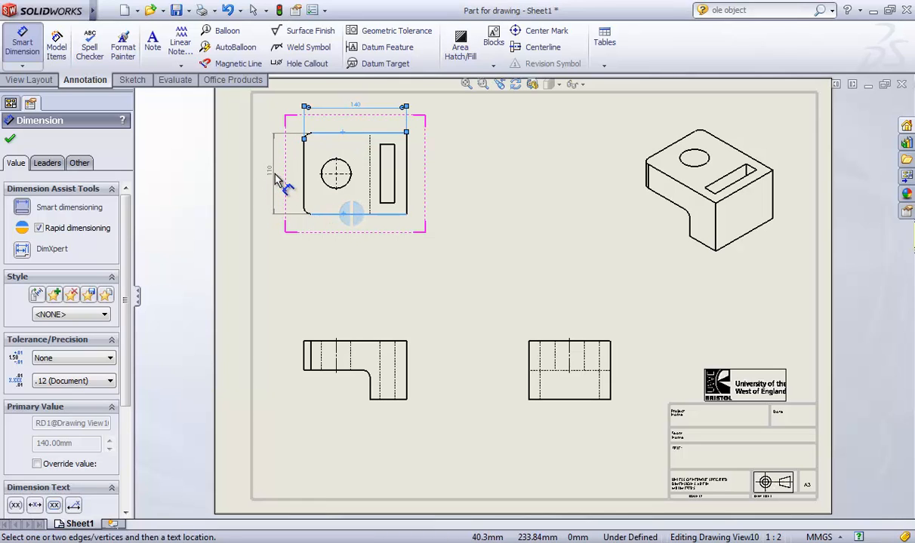
left_click(275, 181)
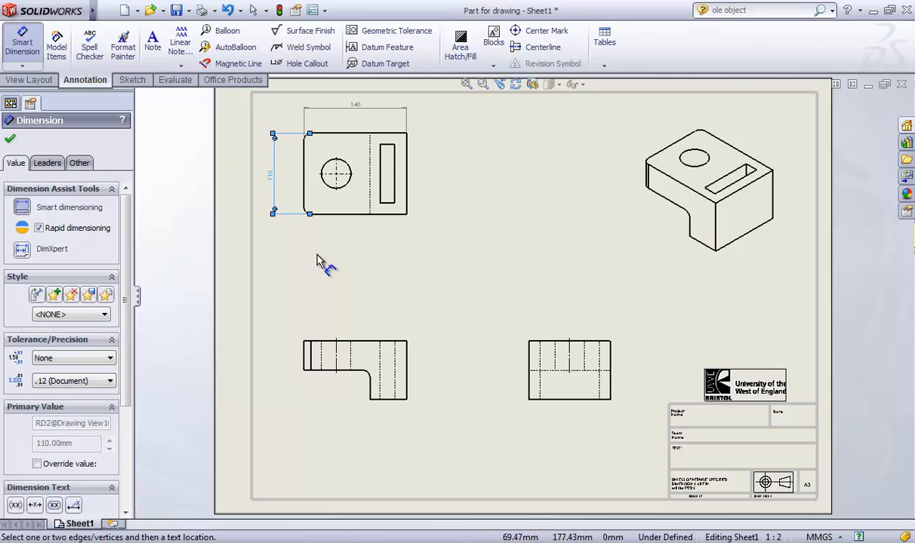
left_click(8, 141)
left_click(263, 233)
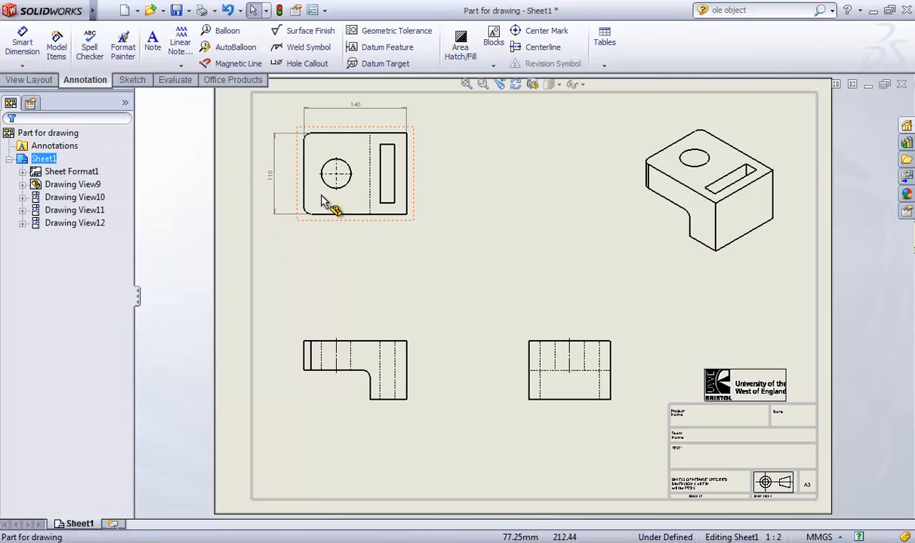
scroll(338, 253, "down", 3)
scroll(338, 253, "down", 3)
scroll(461, 289, "up", 4)
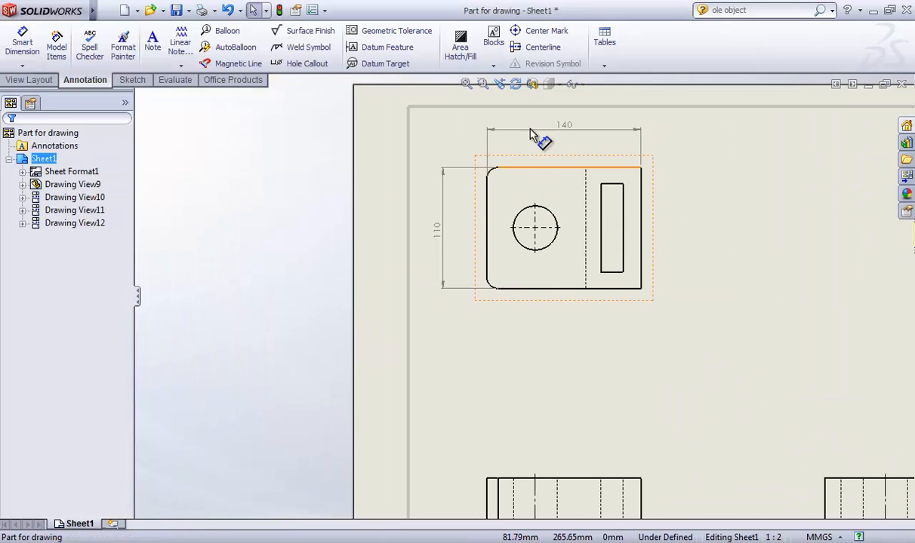
left_click(465, 84)
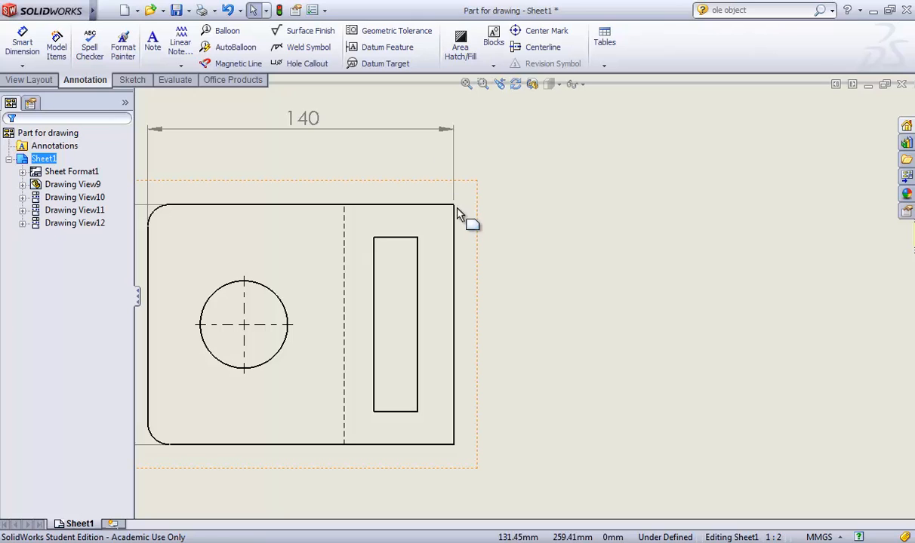
scroll(200, 232, "up", 2)
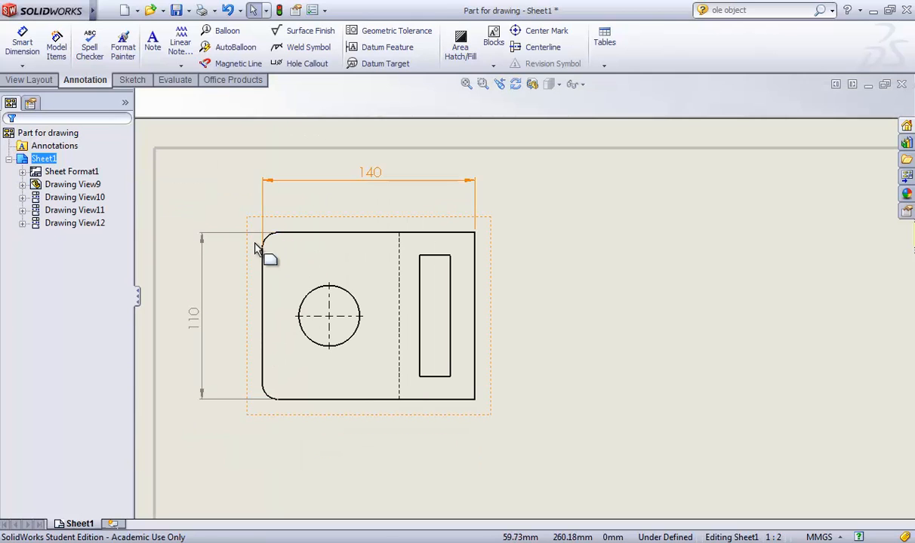
scroll(263, 251, "down", 5)
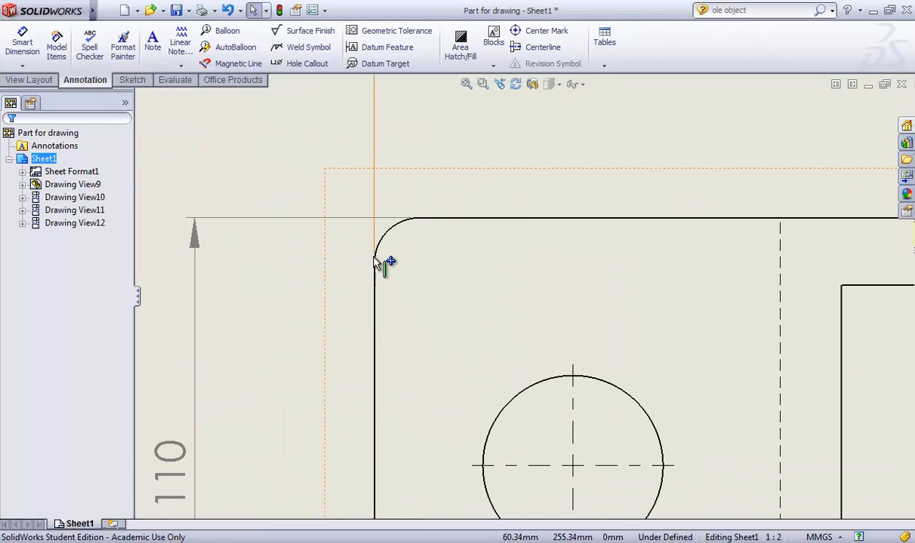
scroll(400, 278, "down", 1)
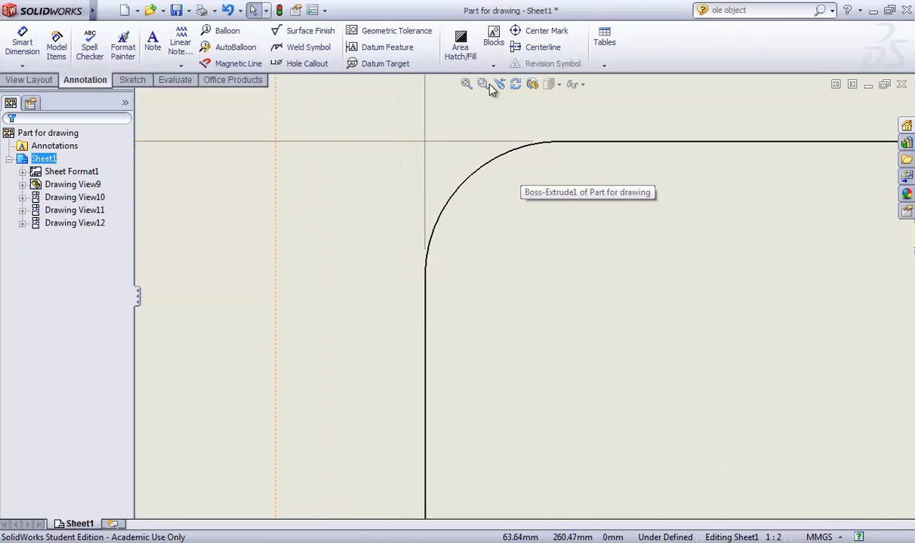
left_click(466, 84)
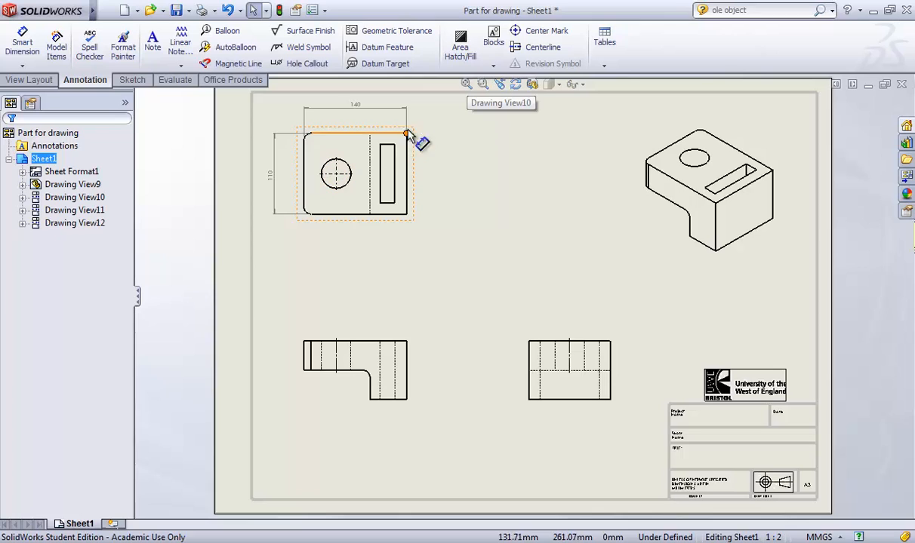
Dimension the front view's overall height between its upper edge and lower horizontal edge, placing the dimension left of the view.
scroll(407, 136, "down", 1)
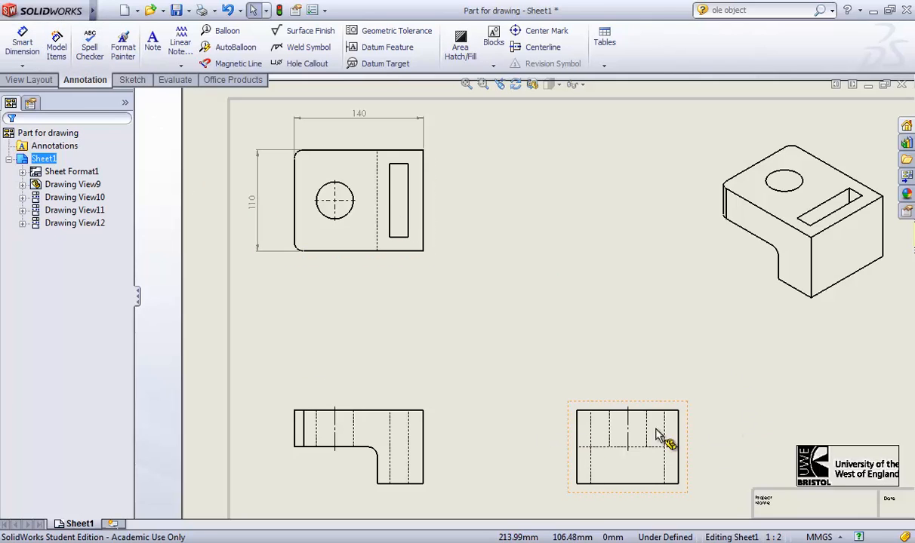
left_click(370, 417)
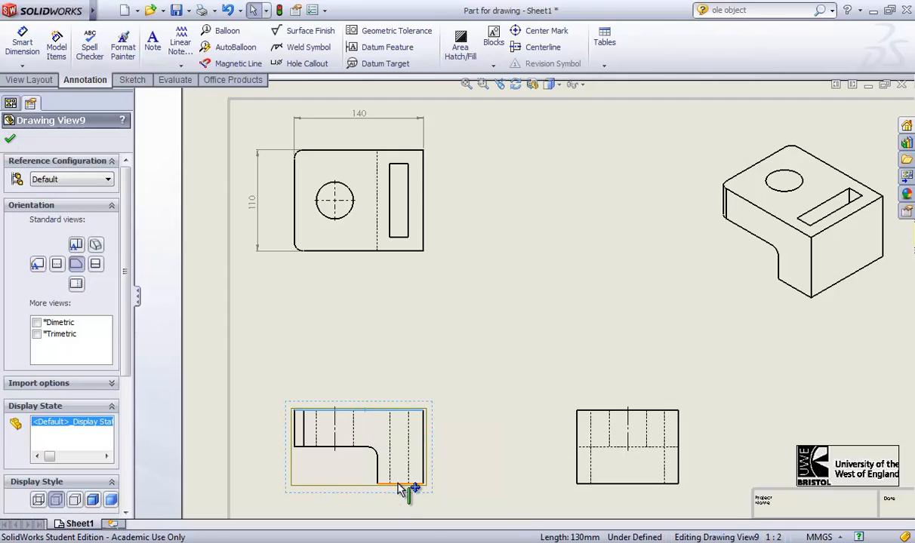
left_click(10, 138)
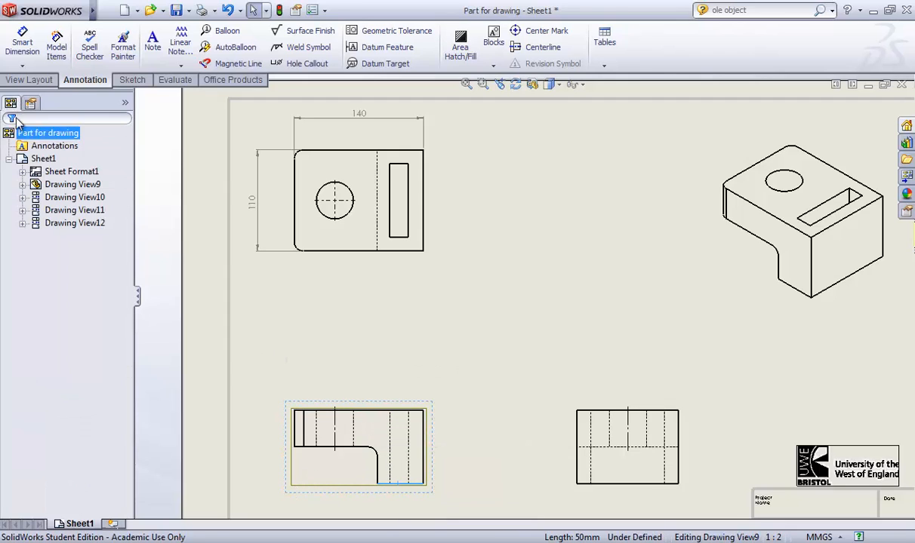
left_click(22, 42)
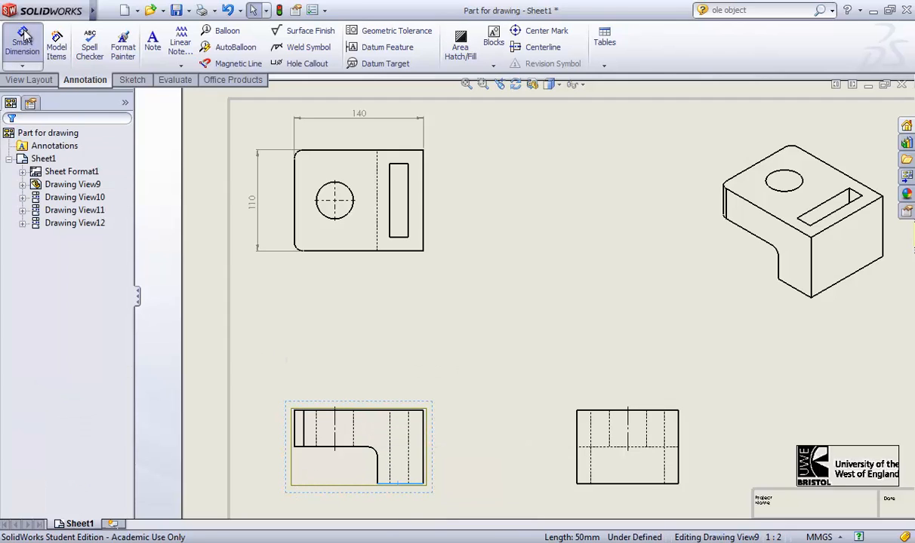
left_click(370, 413)
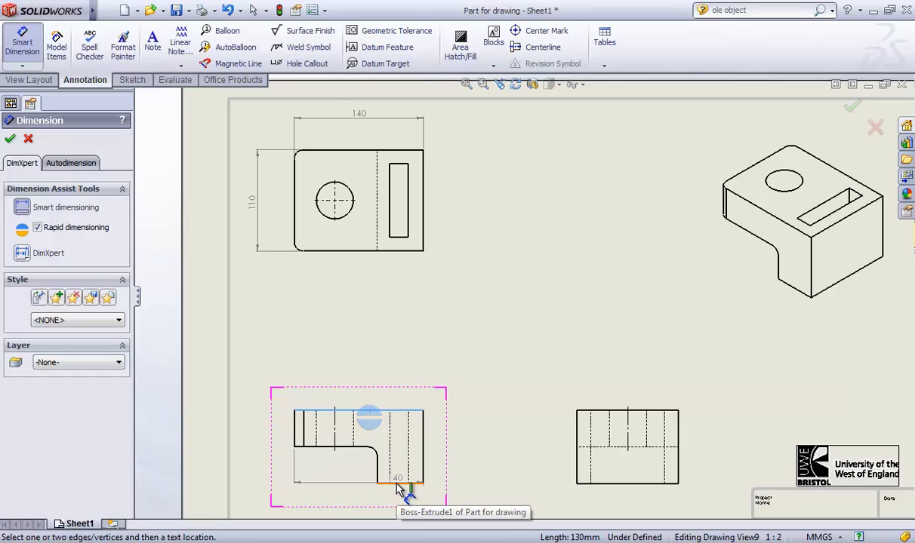
left_click(403, 485)
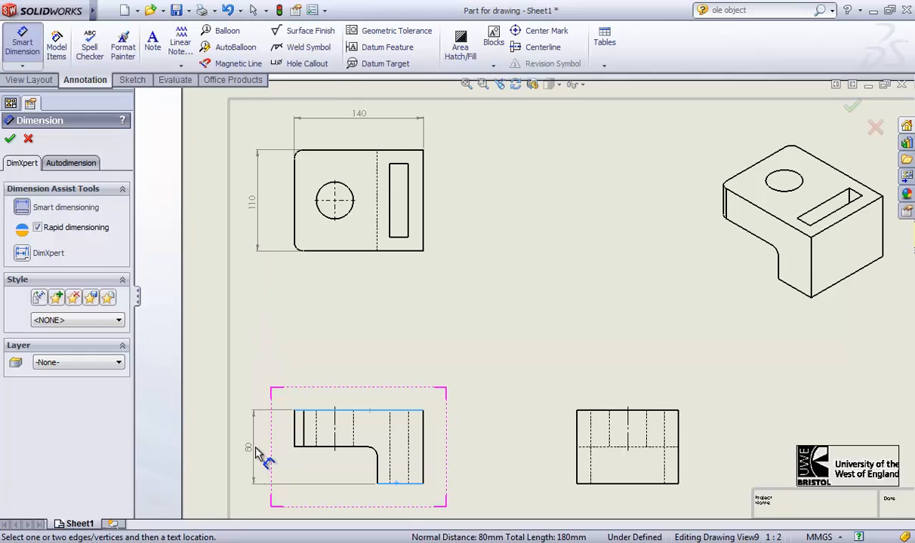
left_click(255, 441)
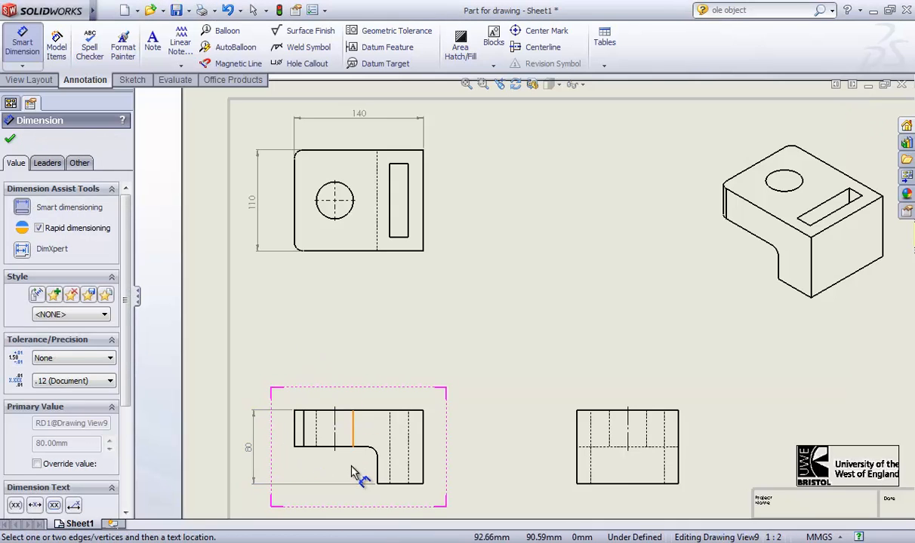
Dimension the circular hole's diameter in the top view, placing the dimension below the view, and finish dimensioning.
scroll(355, 460, "down", 2)
scroll(355, 459, "up", 2)
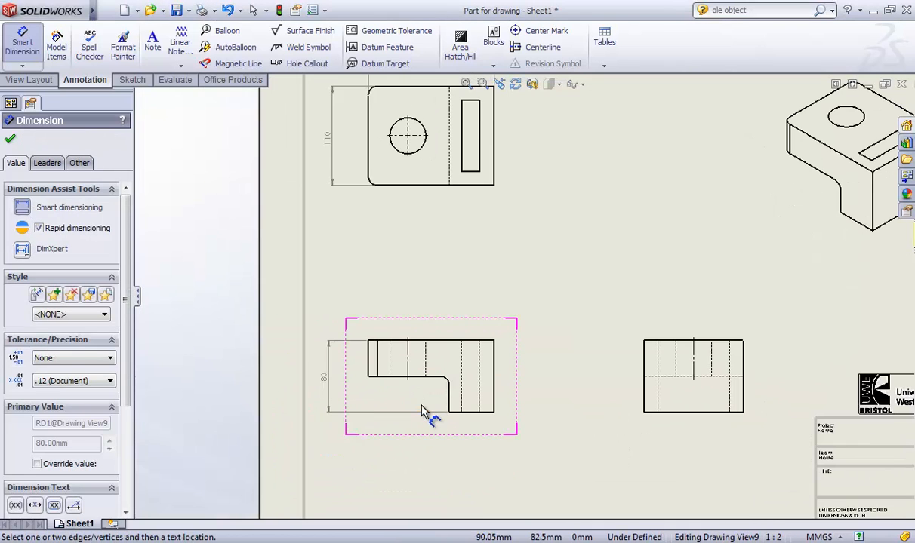
scroll(425, 409, "up", 2)
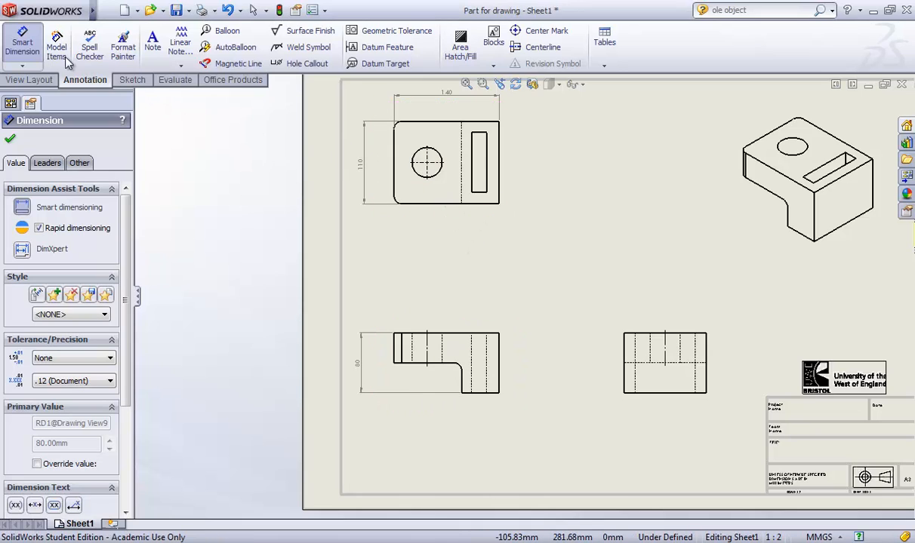
left_click(440, 177)
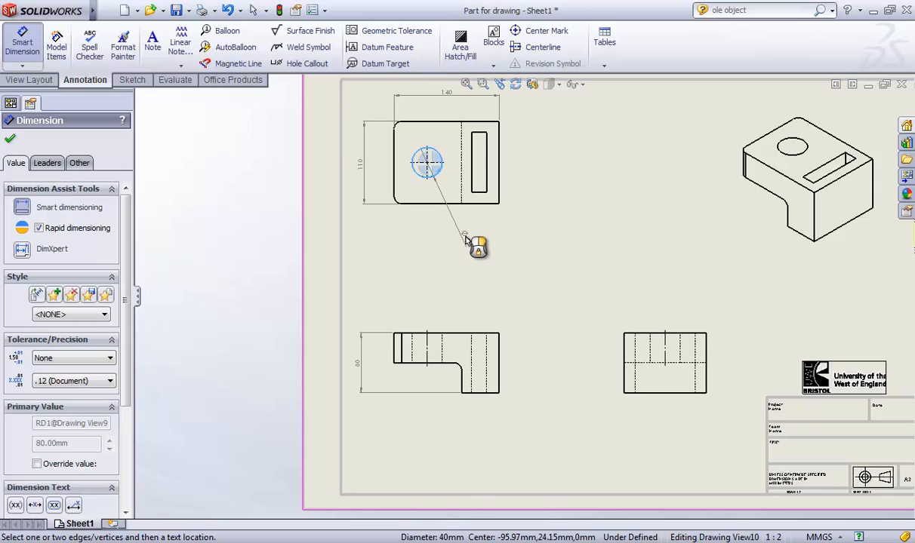
left_click(464, 237)
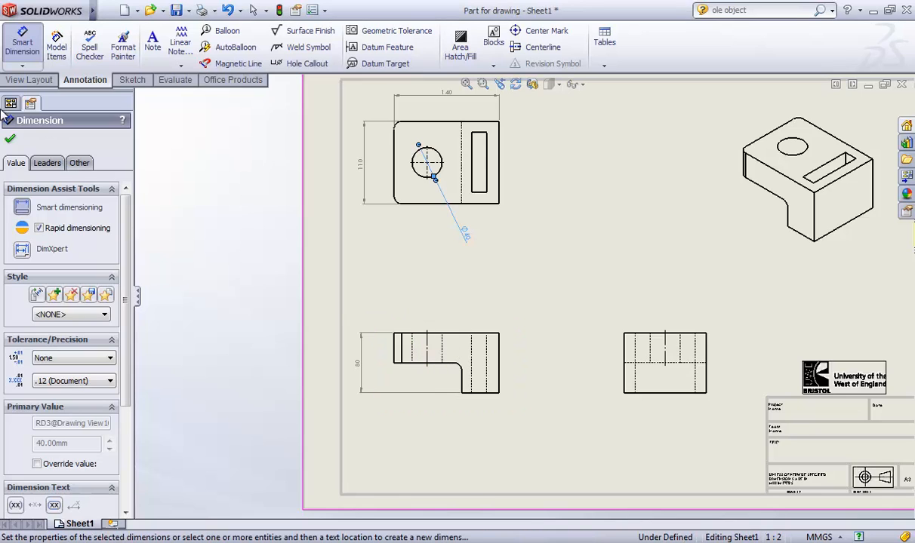
left_click(11, 140)
Try to dimension the circular hole's diameter from its hidden edge in the front view, placing the dimension above the view.
left_click(23, 41)
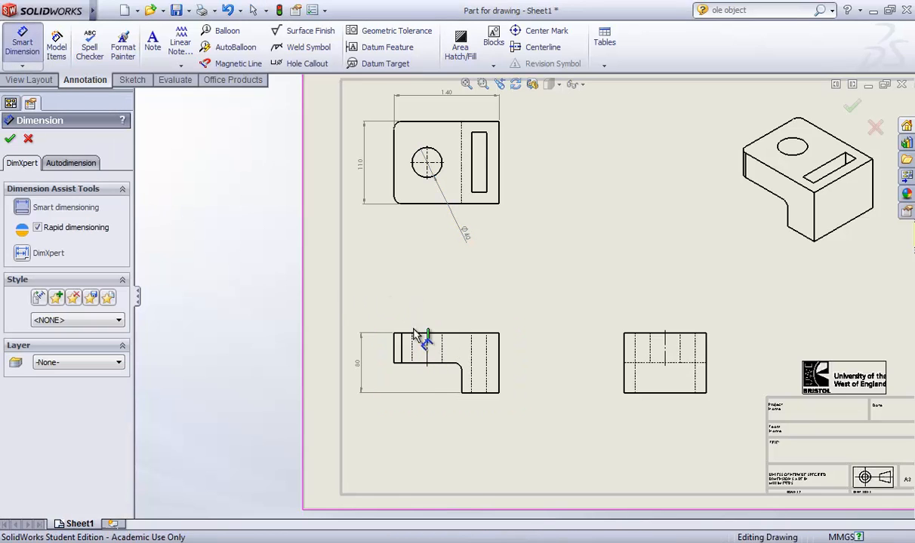
left_click(415, 351)
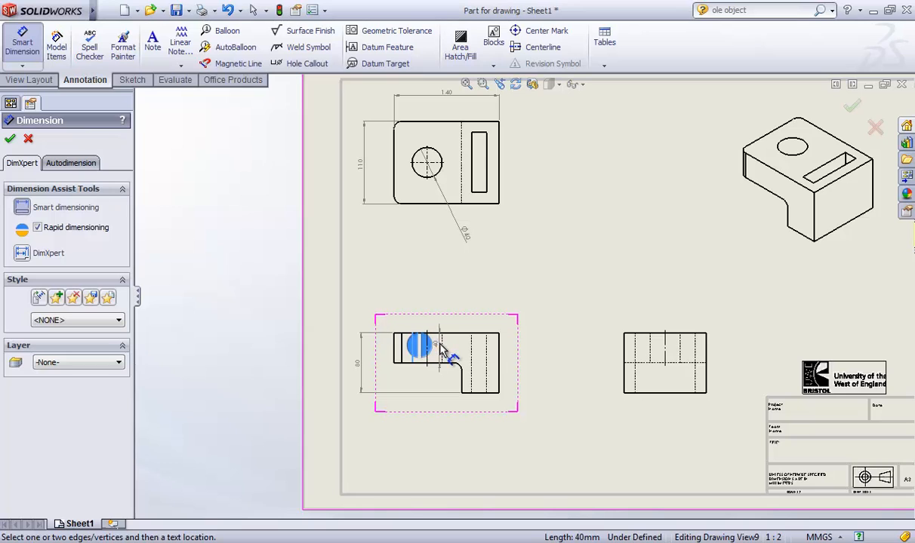
left_click(431, 269)
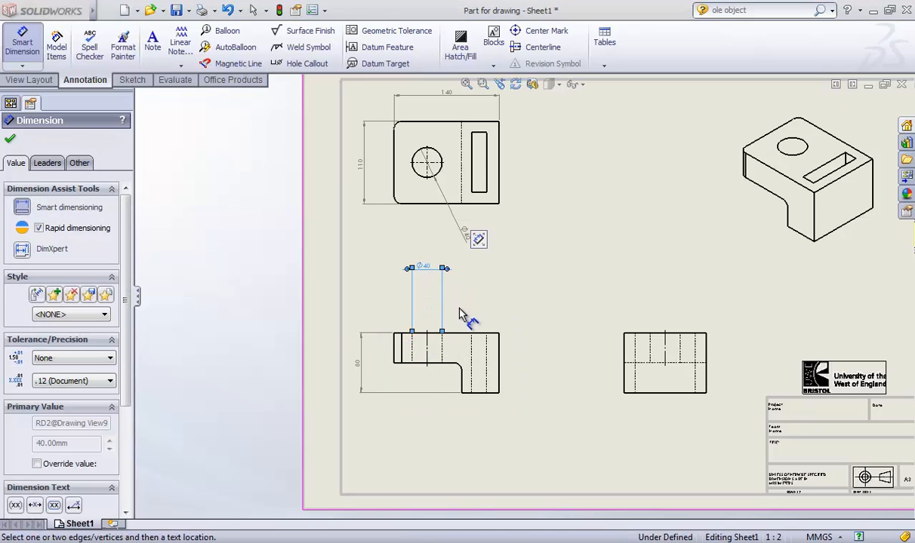
key("Escape")
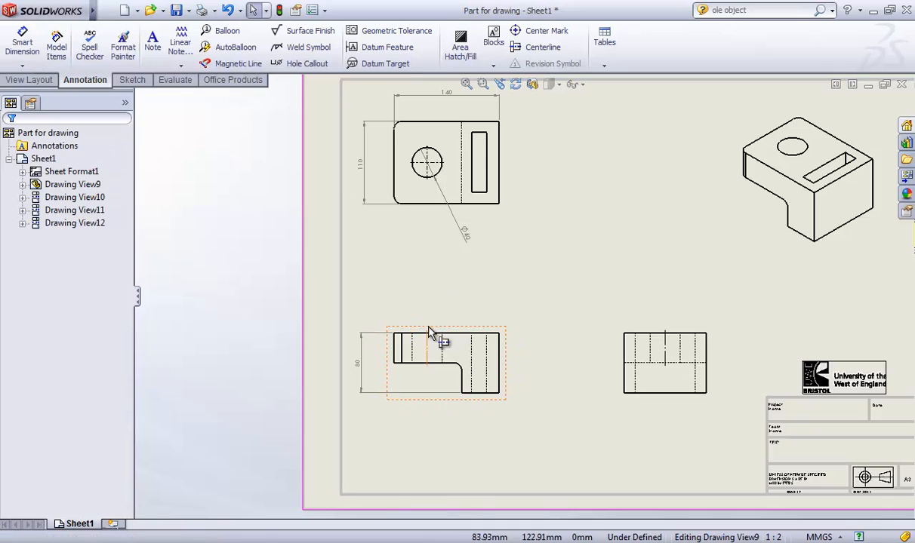
left_click(510, 279)
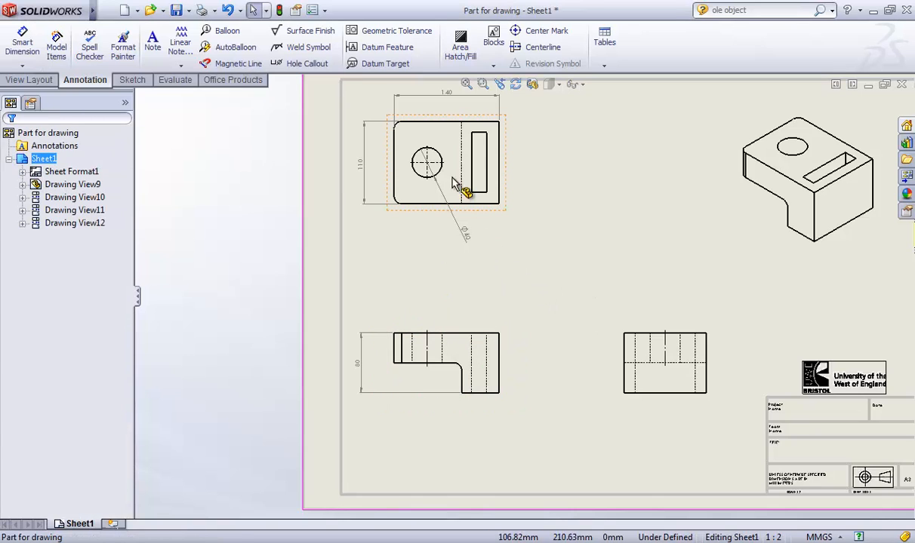
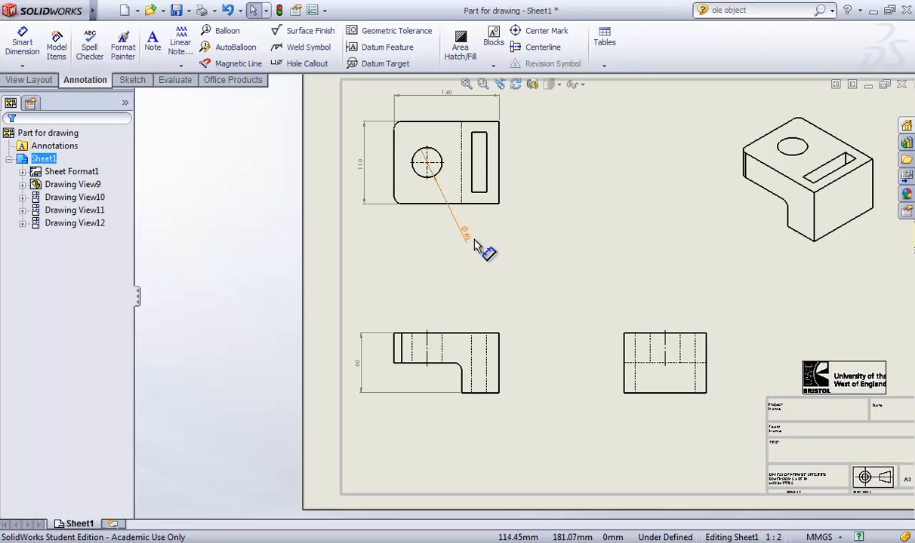
Move the circular hole's diameter dimension to below and left of the top view, and deselect it.
key("f")
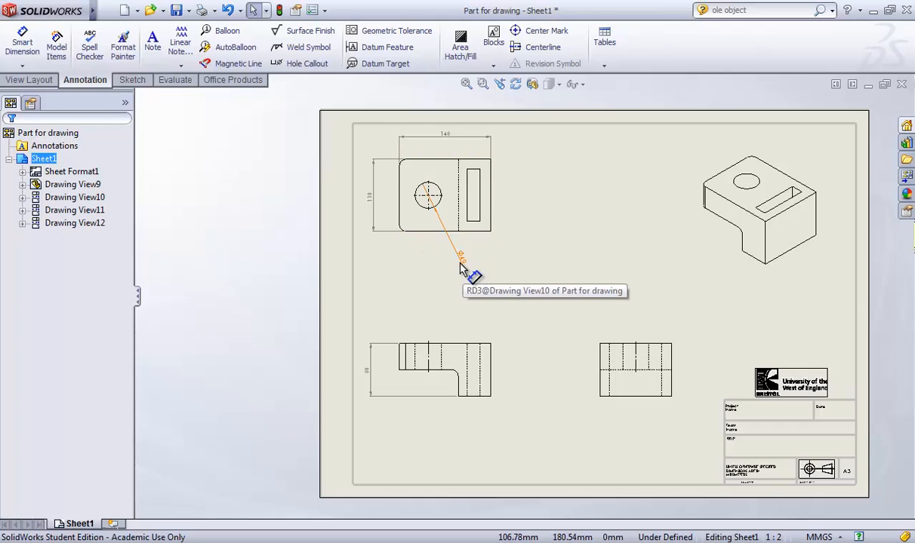
left_click_drag(462, 268, 382, 275)
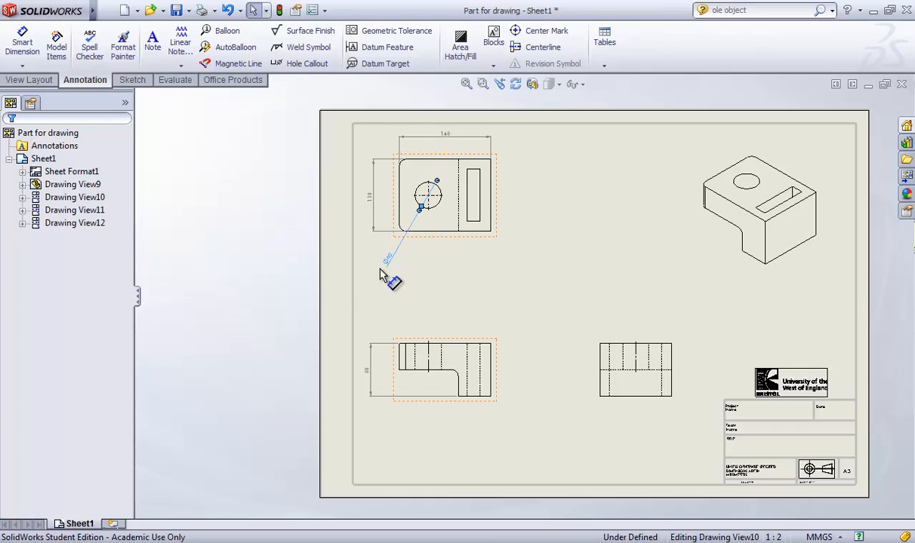
left_click(10, 135)
left_click(469, 272)
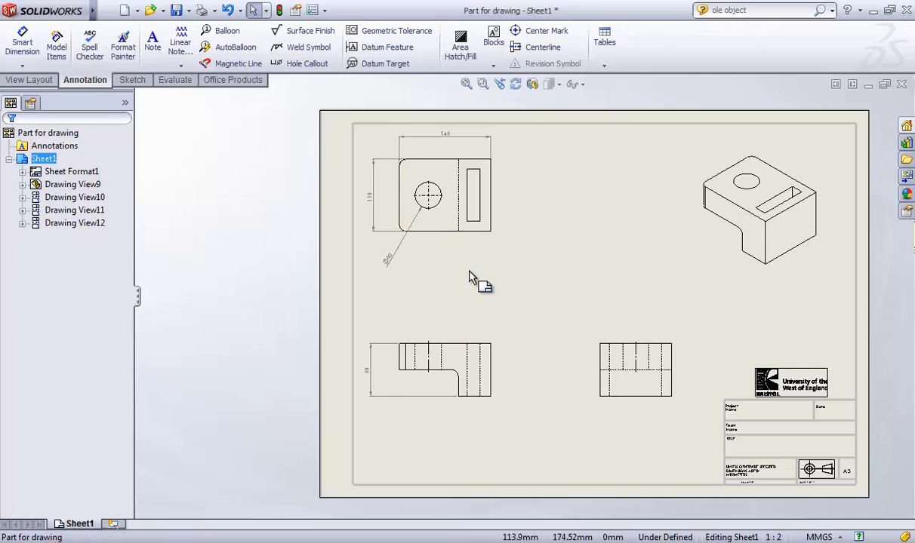
Dimension the rectangular slot's width below the top view and its length to the right of the view.
left_click(23, 41)
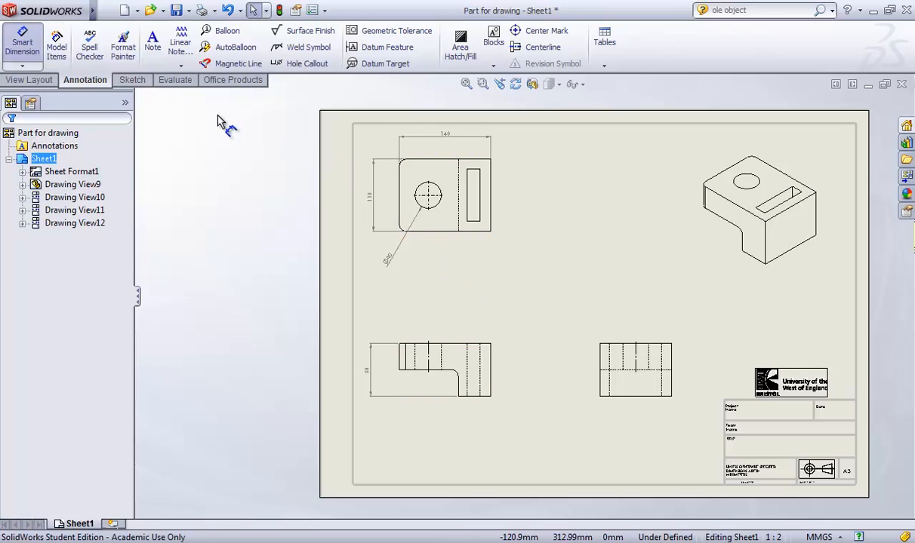
left_click(473, 222)
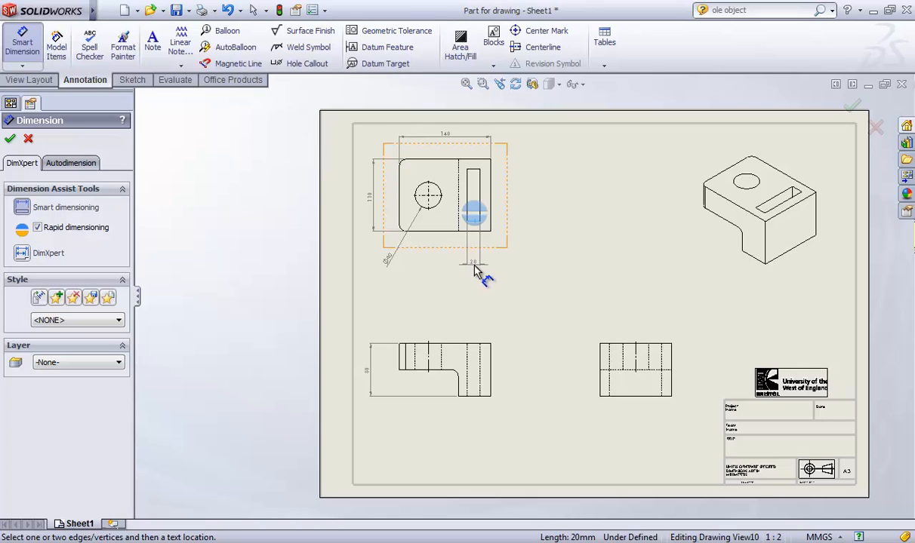
left_click(474, 266)
left_click(481, 203)
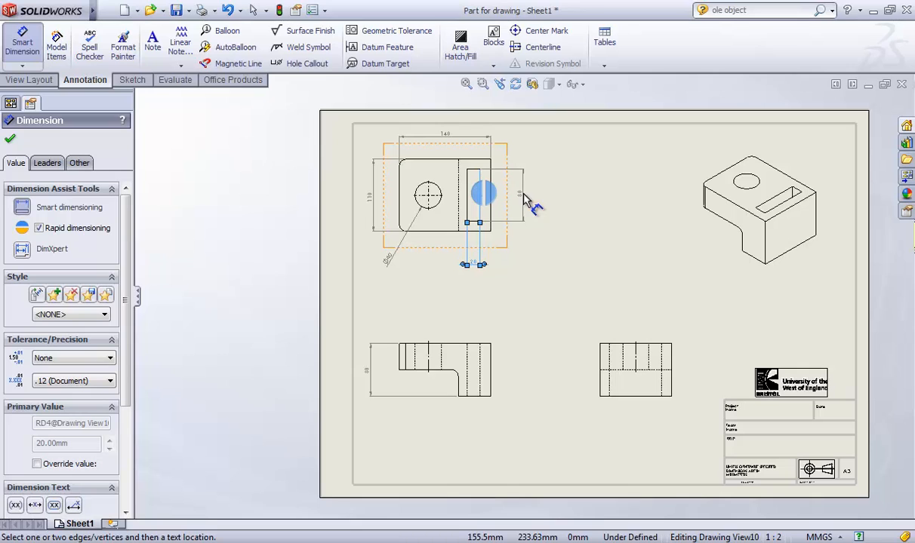
left_click(526, 196)
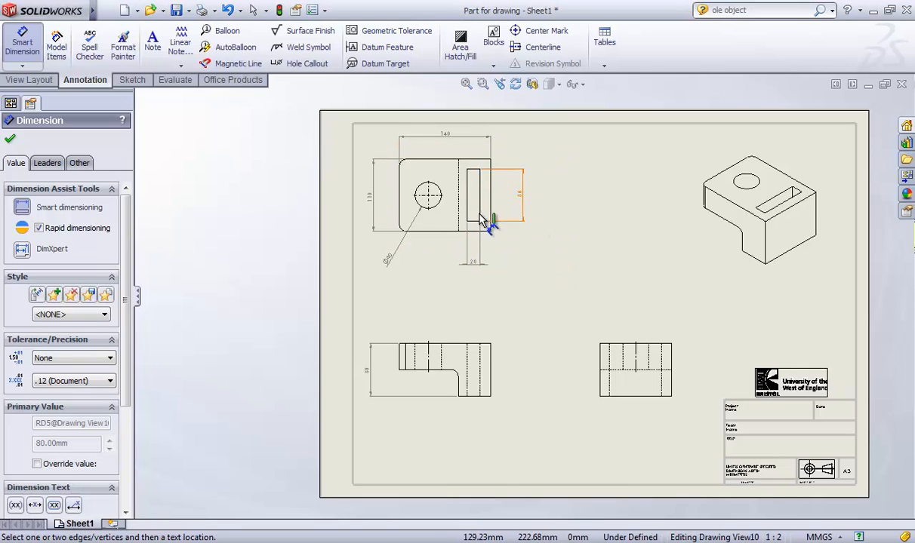
Move the slot's width dimension text to the right, outside its extension lines, and finish dimensioning.
scroll(486, 225, "down", 1)
scroll(491, 266, "down", 2)
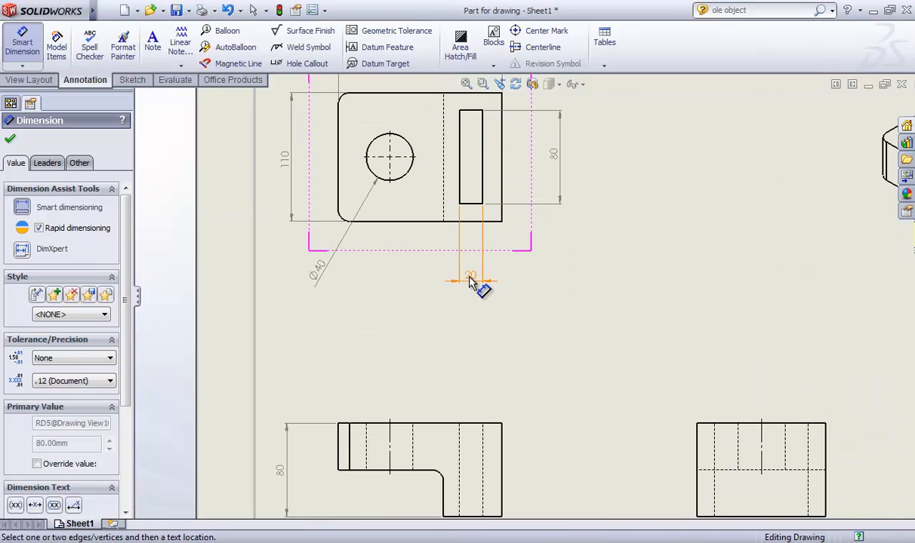
scroll(471, 279, "down", 1)
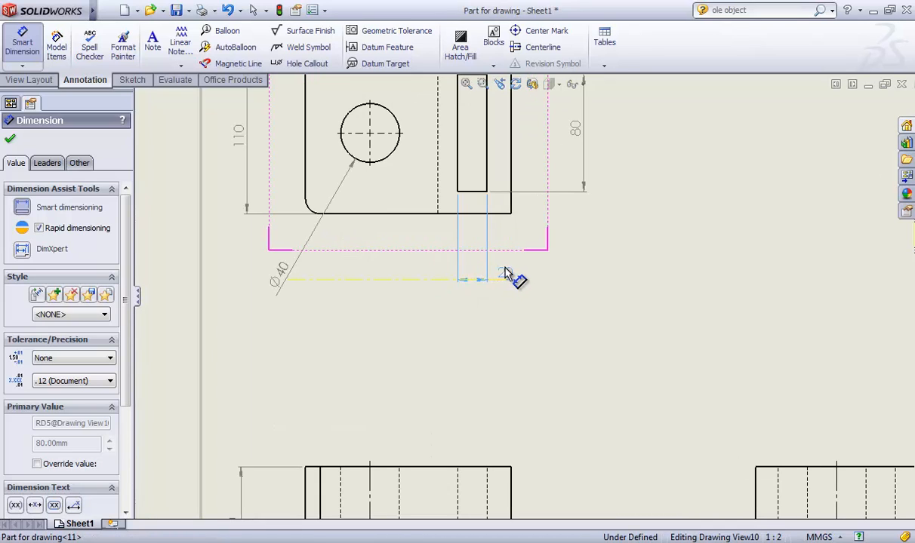
left_click(504, 276)
scroll(586, 240, "up", 3)
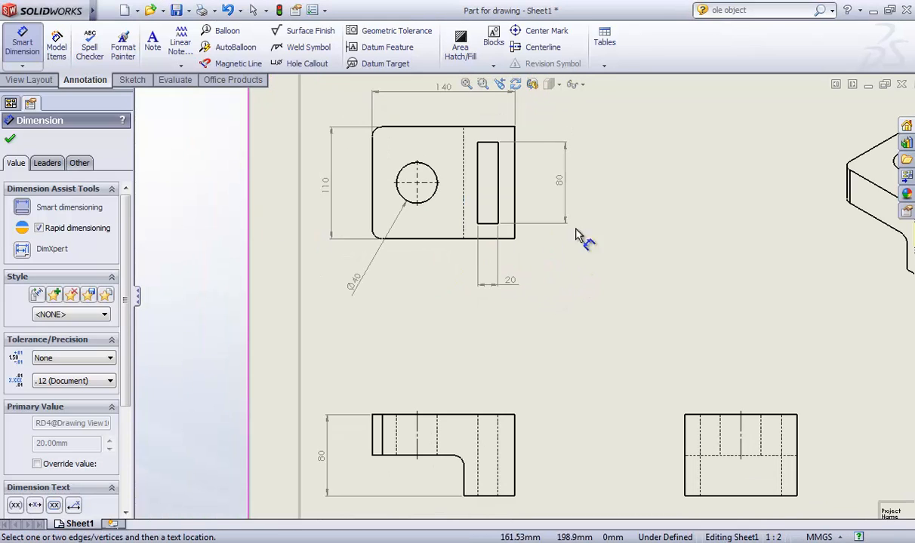
scroll(460, 168, "up", 1)
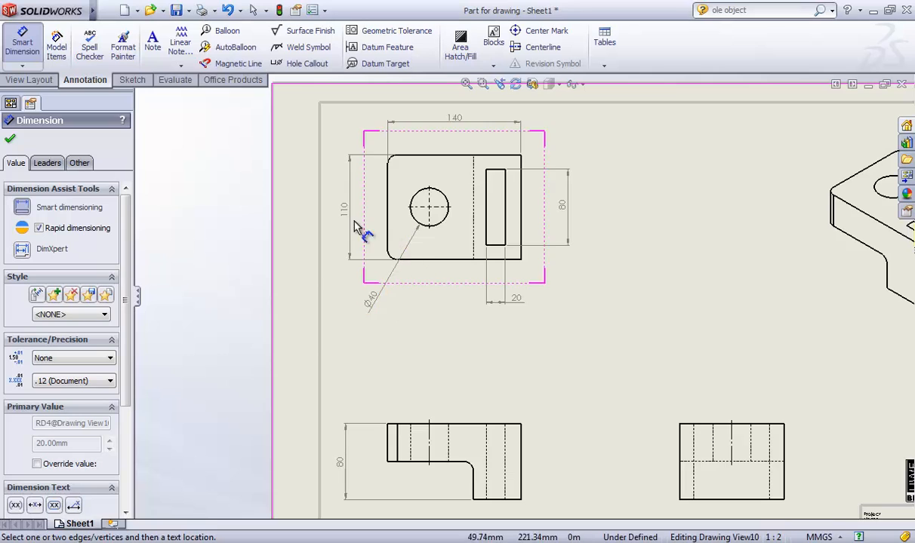
left_click(10, 142)
scroll(567, 296, "up", 2)
scroll(565, 296, "down", 3)
scroll(558, 302, "up", 3)
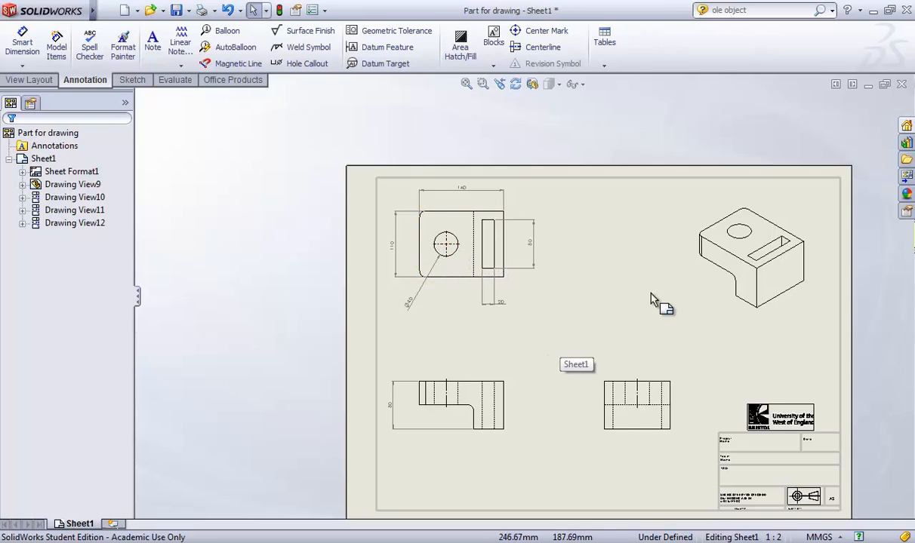
left_click(466, 85)
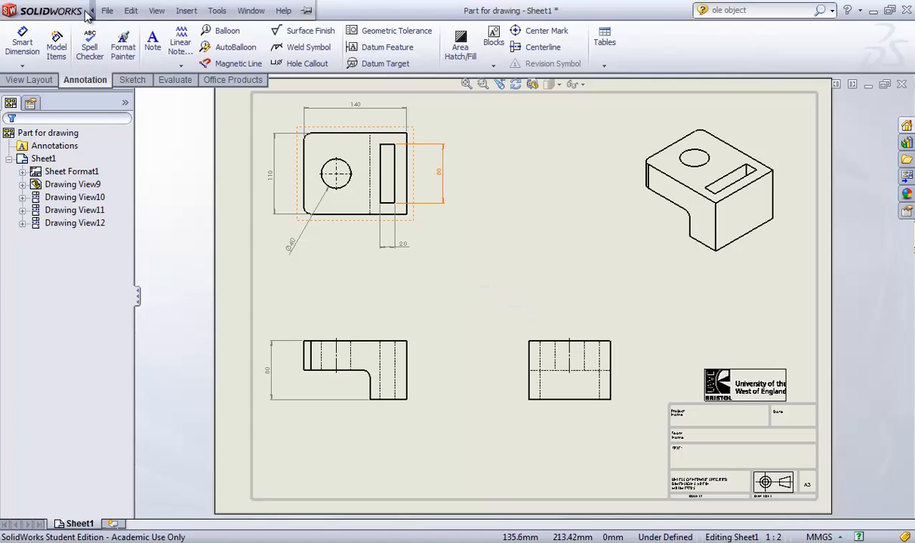
left_click(106, 10)
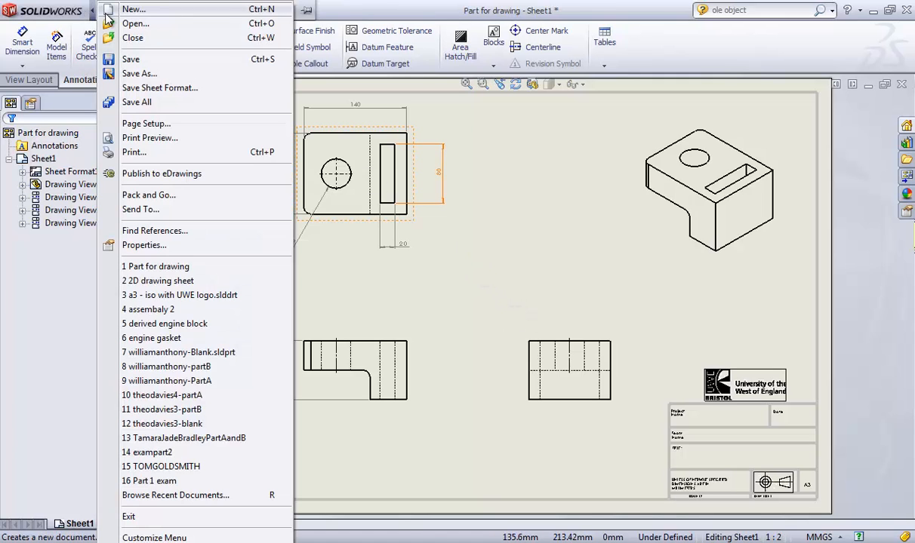
left_click(143, 74)
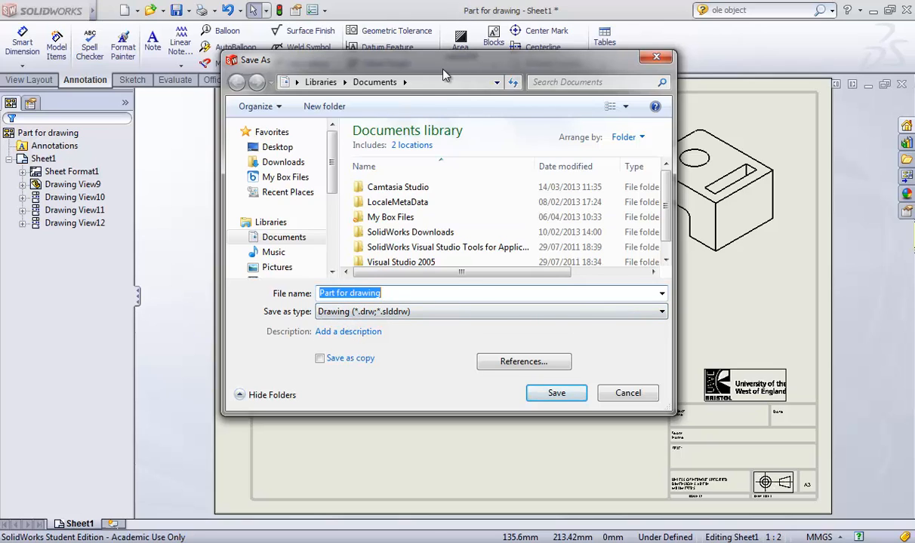
mouse_move(418, 65)
left_mouse_down()
mouse_move(513, 76)
mouse_move(709, 138)
mouse_move(607, 225)
mouse_move(614, 235)
left_mouse_up()
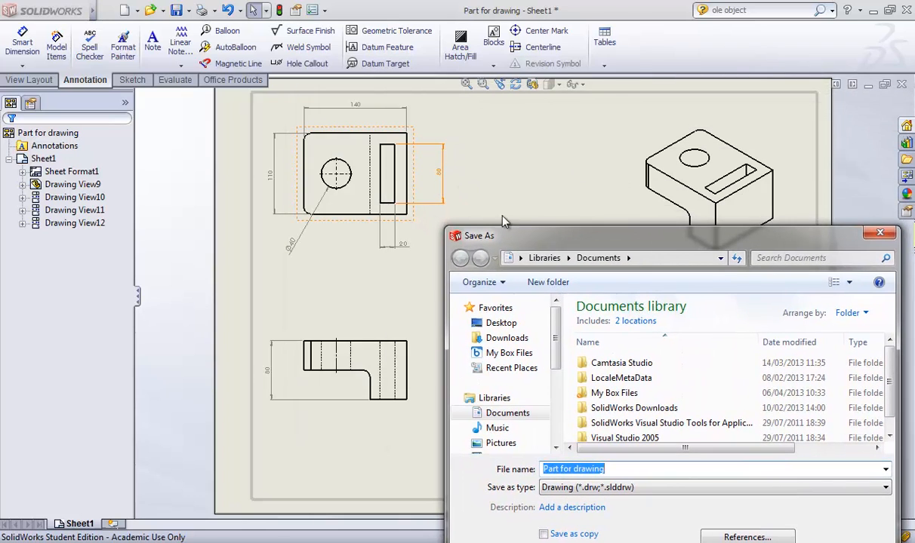
mouse_move(551, 243)
left_mouse_down()
mouse_move(583, 171)
mouse_move(579, 115)
mouse_move(501, 100)
mouse_move(594, 138)
mouse_move(575, 172)
mouse_move(579, 185)
mouse_move(567, 180)
left_mouse_up()
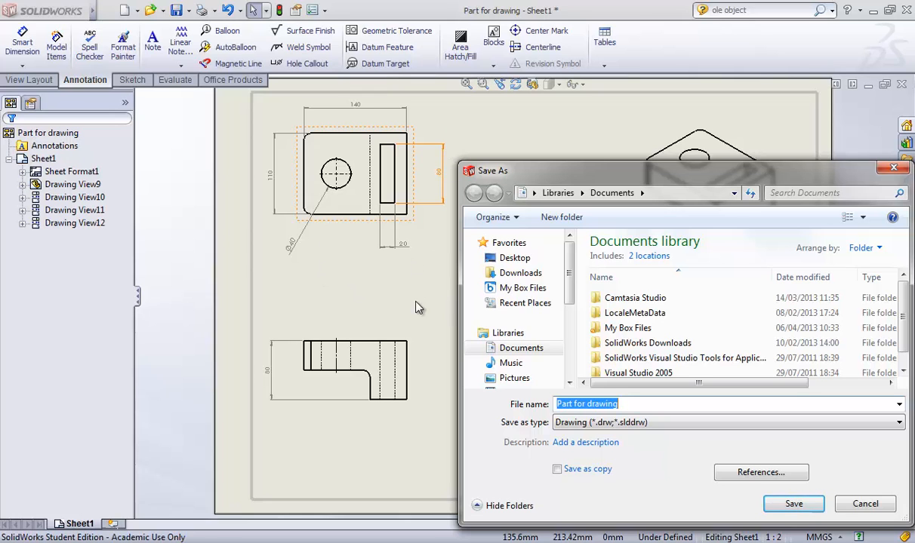
left_click_drag(589, 166, 493, 69)
left_click(529, 321)
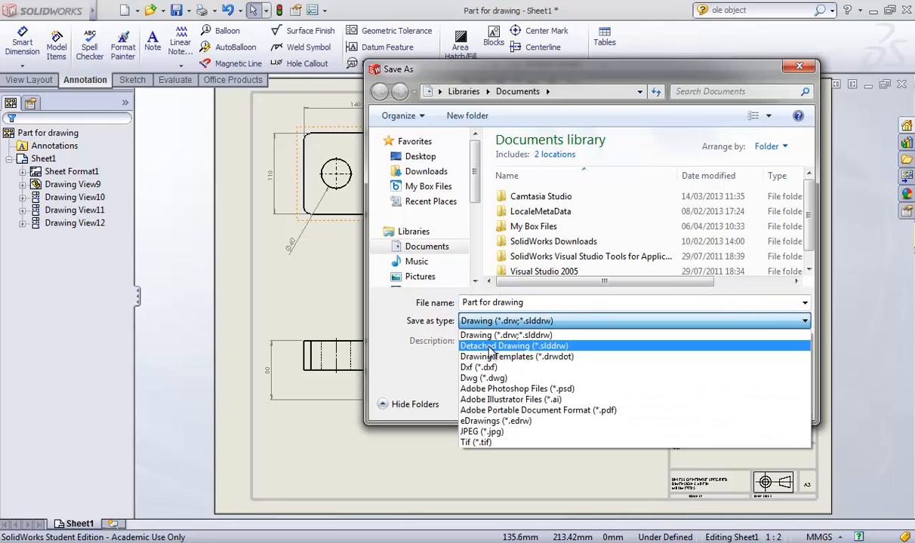
left_click(488, 347)
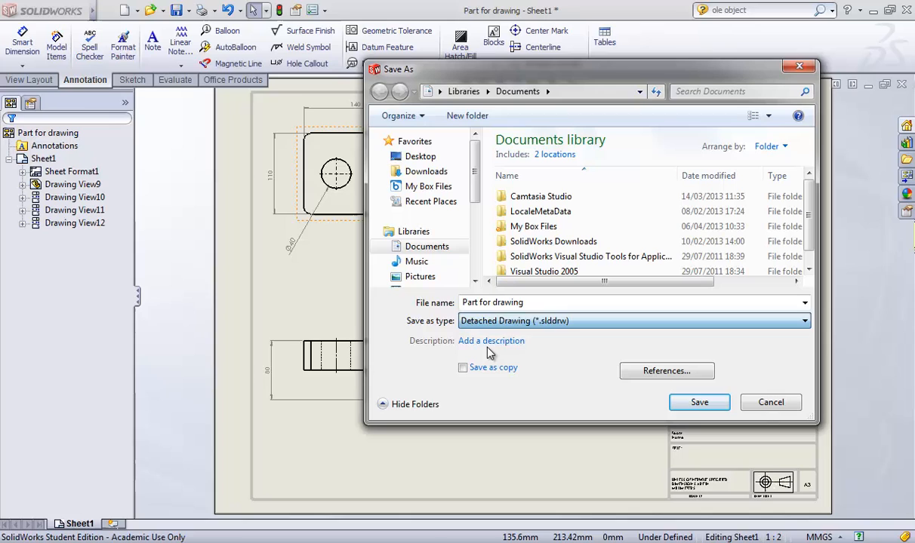
left_click(769, 407)
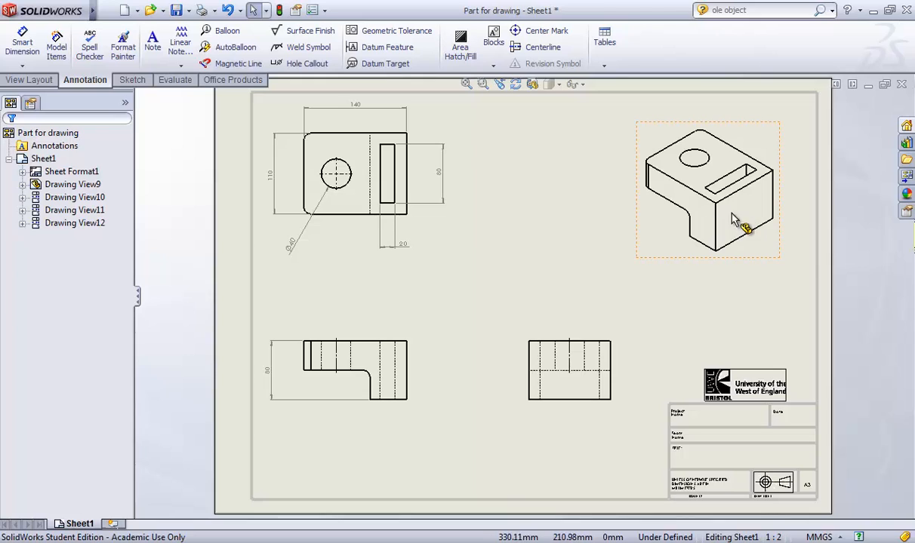
Move the rectangular slot's width dimension slightly closer to the top view and deselect it.
left_click(404, 247)
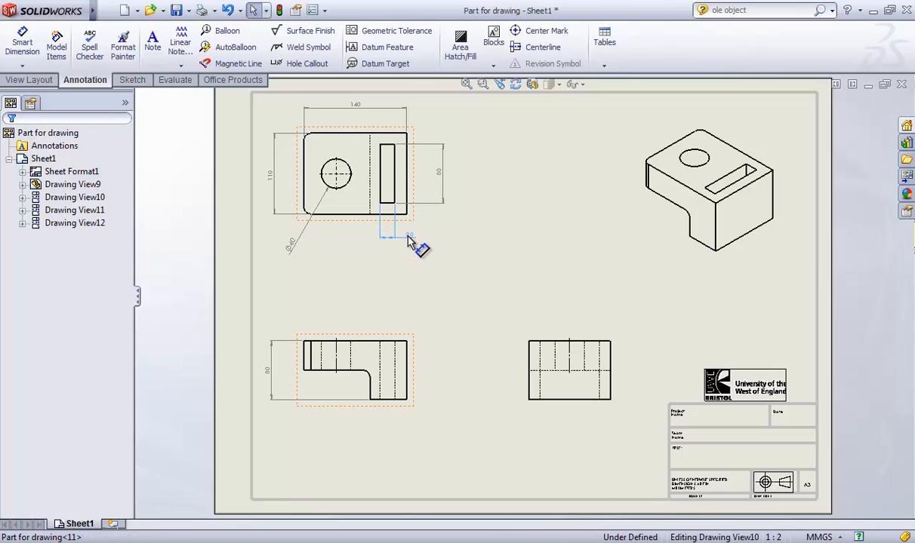
left_click_drag(408, 241, 409, 240)
left_click(506, 261)
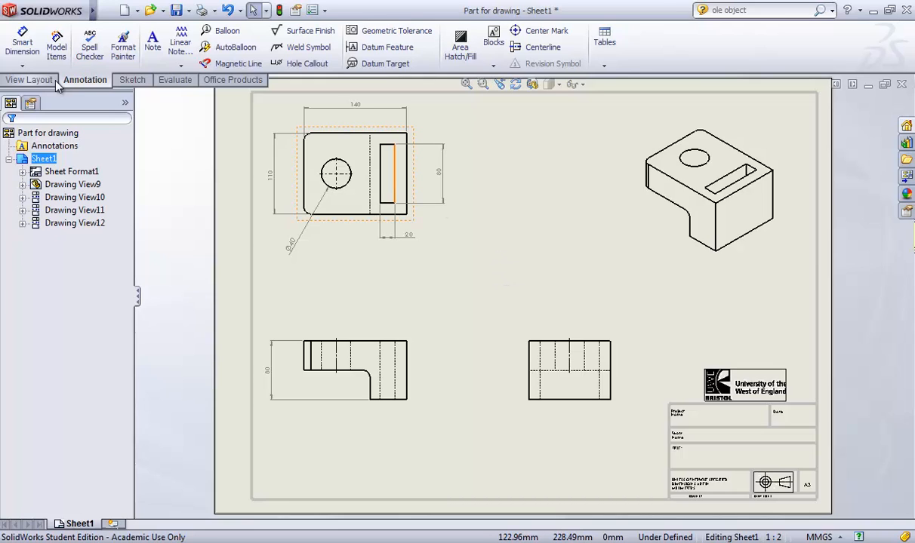
Create section view A-A from a vertical cutting line through the middle of the side view, placing it to the right.
left_click(30, 80)
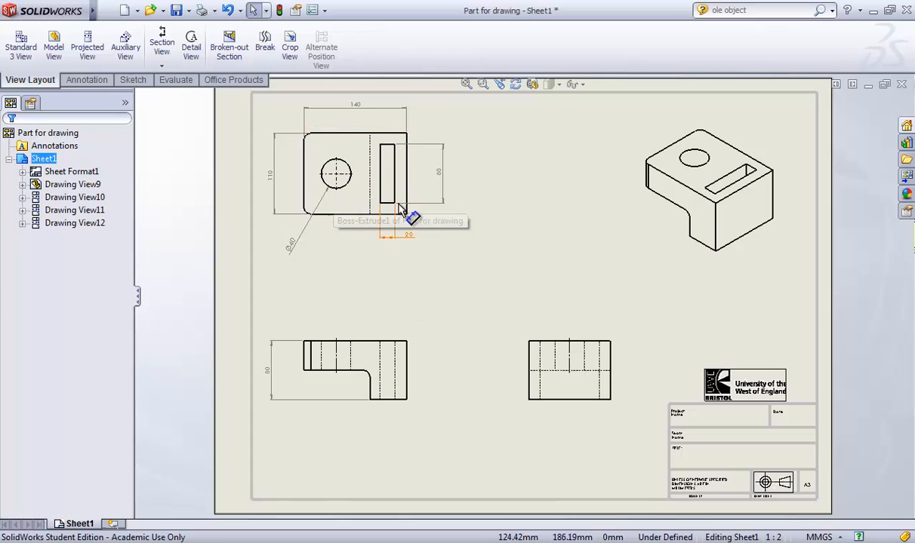
left_click(160, 44)
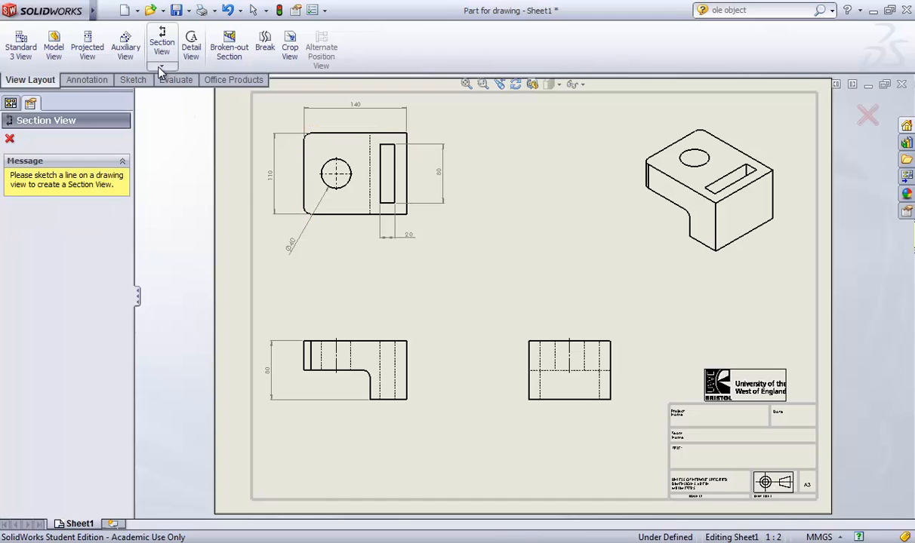
left_click(570, 307)
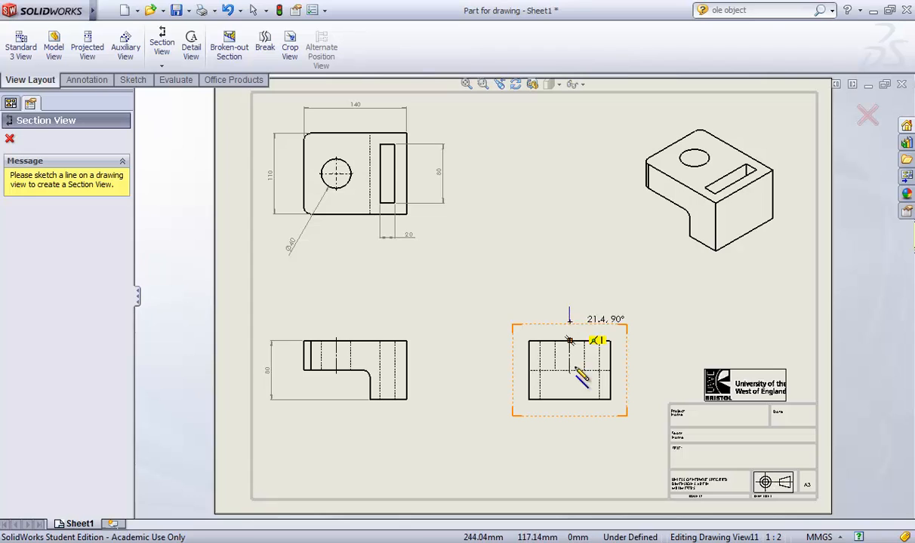
left_click(570, 450)
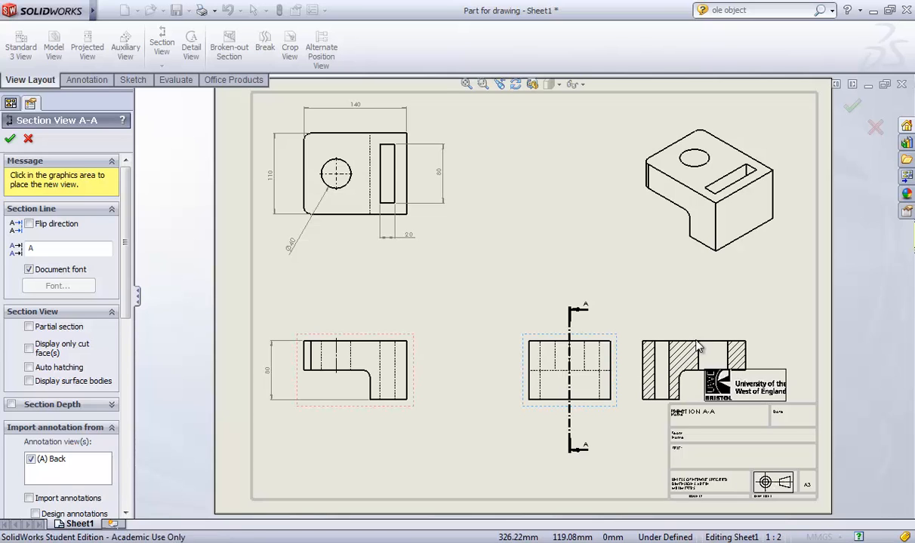
left_click(700, 348)
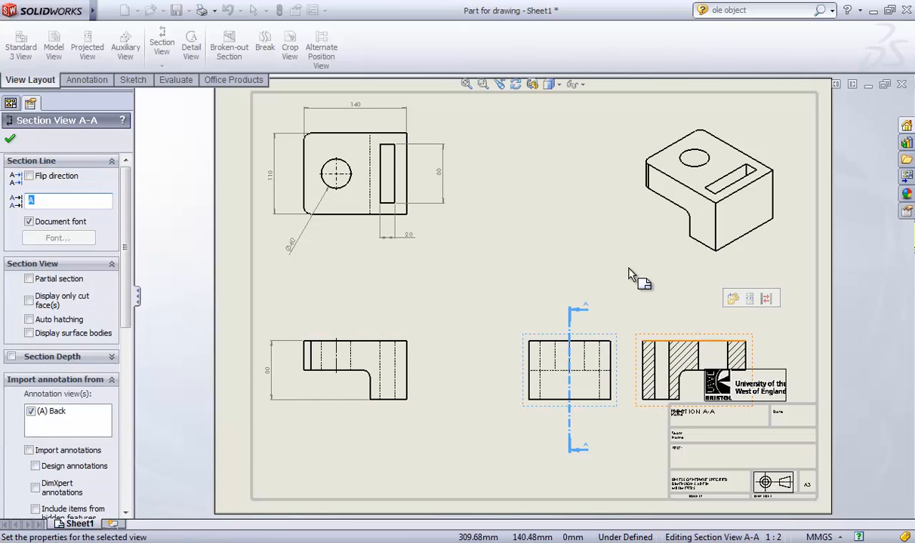
left_click(10, 142)
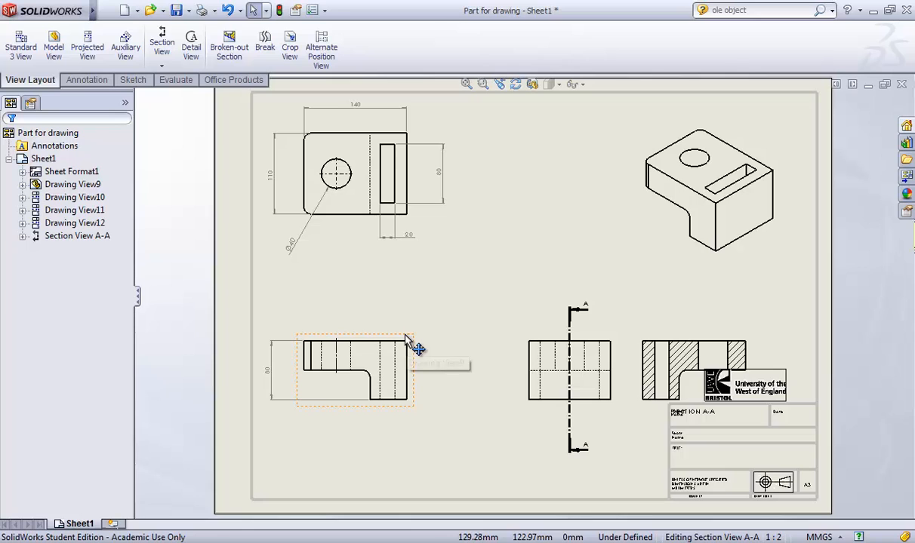
Move the lower row of views up, and shift the side view and section view A-A left, clear of the title block.
left_click_drag(406, 339, 415, 315)
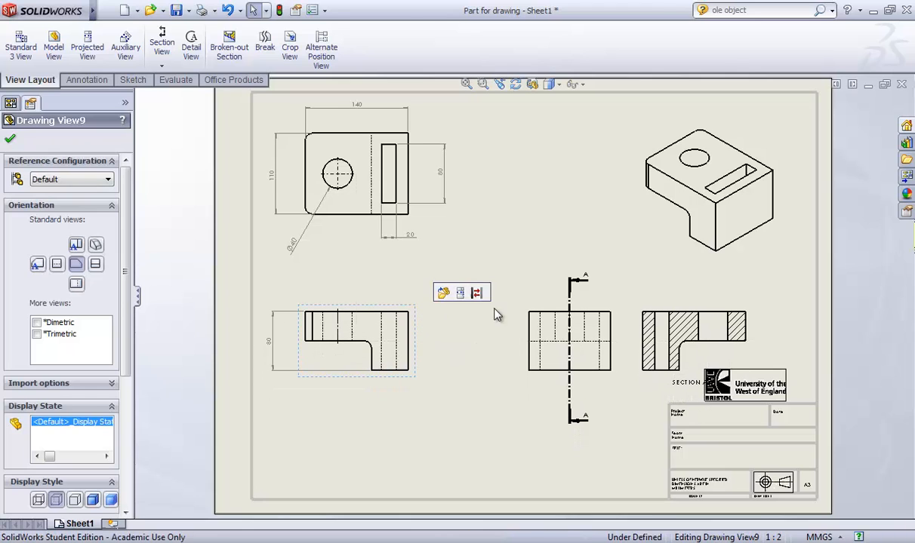
left_click_drag(536, 309, 483, 307)
left_click_drag(654, 315, 610, 315)
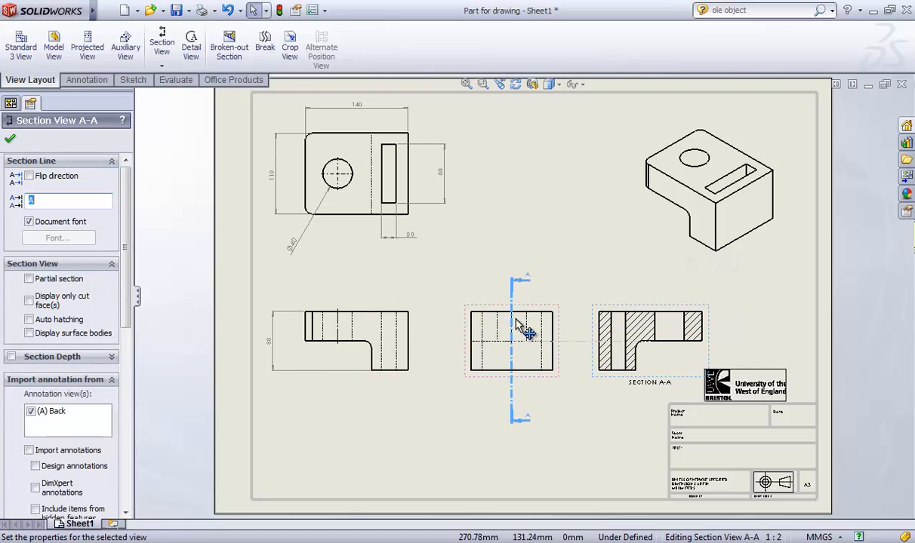
left_click_drag(469, 310, 457, 317)
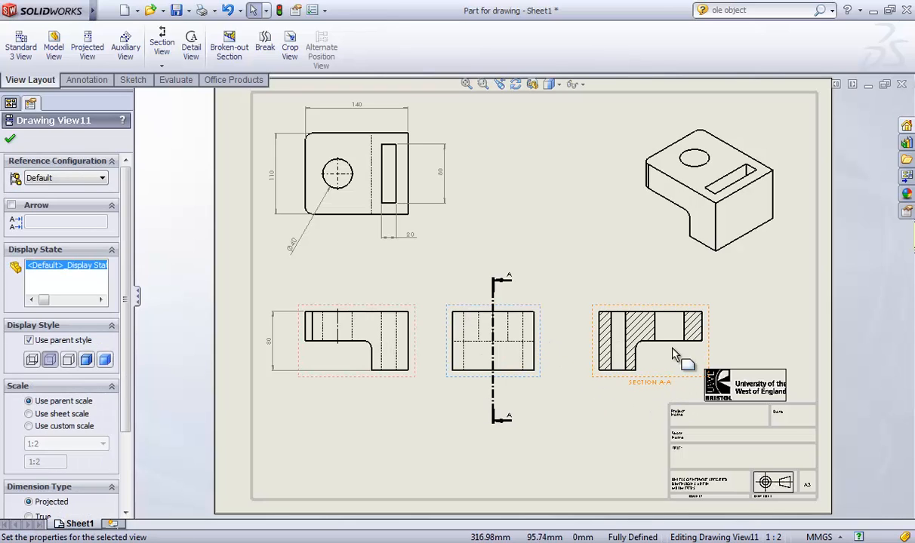
left_click(12, 143)
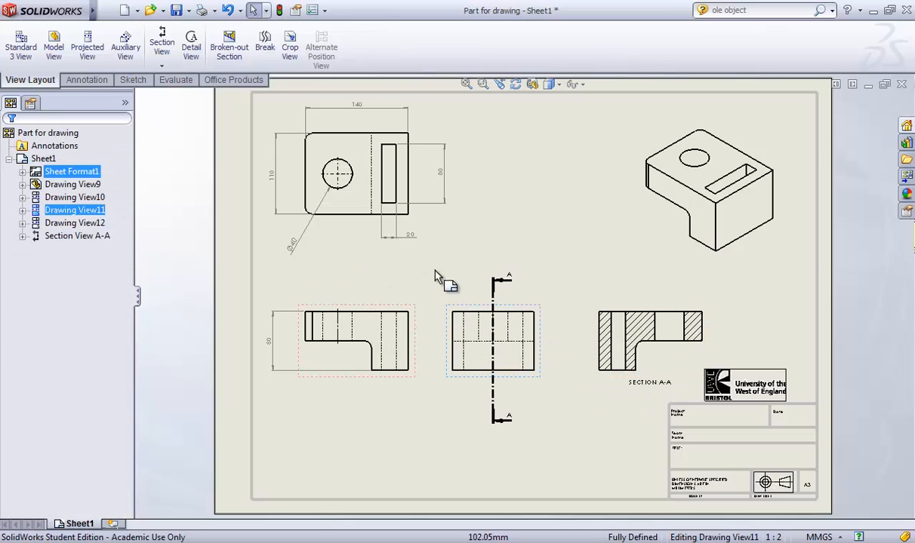
Delete the rectangular slot's width dimension below the top view.
left_click(400, 236)
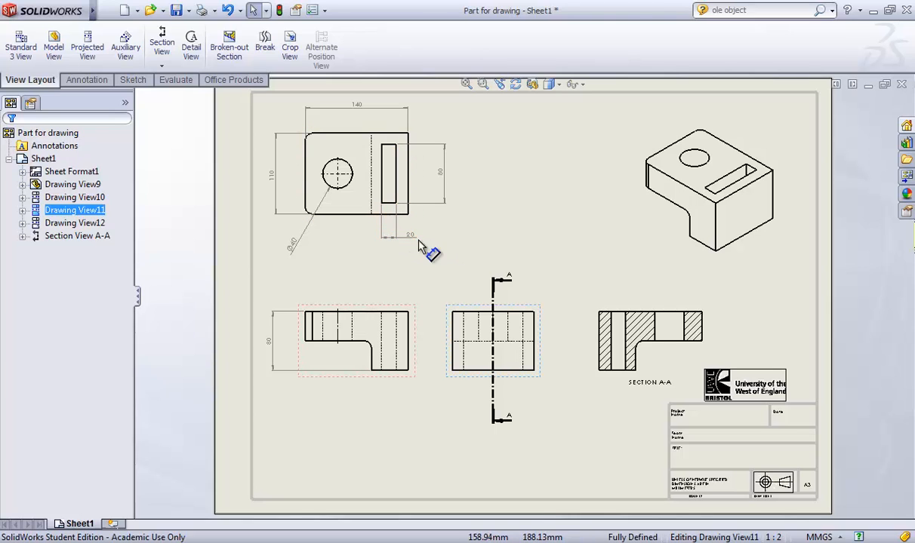
left_click(415, 239)
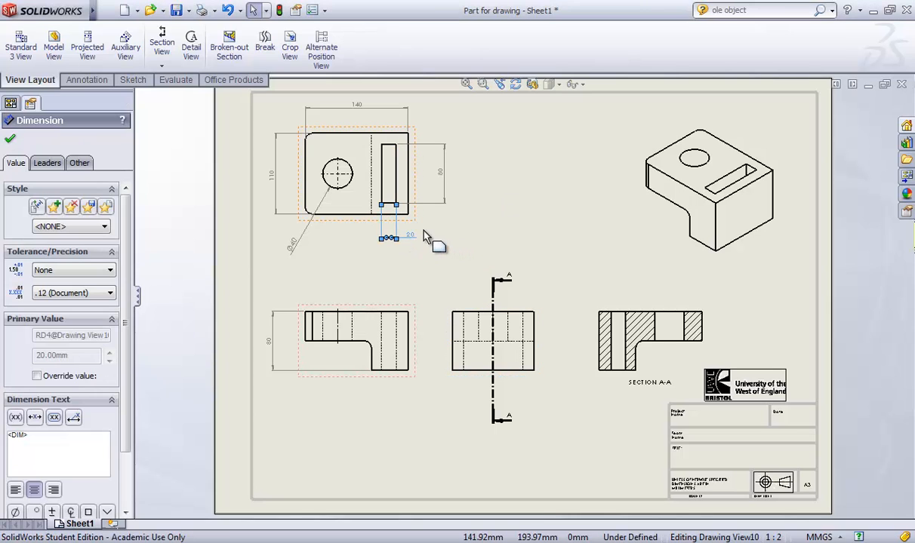
key("Escape")
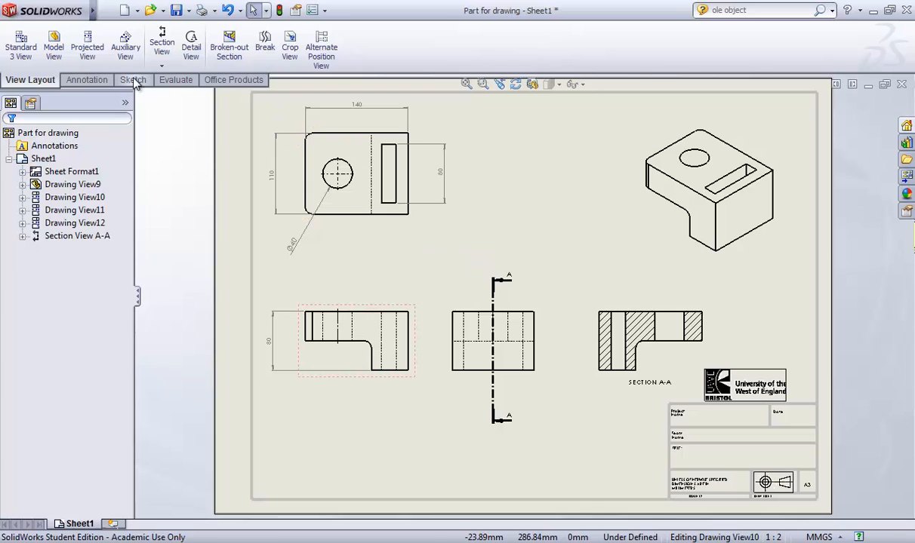
Dimension the rectangular slot's width between its edges in section view A-A, placing it above the view, and finish dimensioning.
left_click(70, 78)
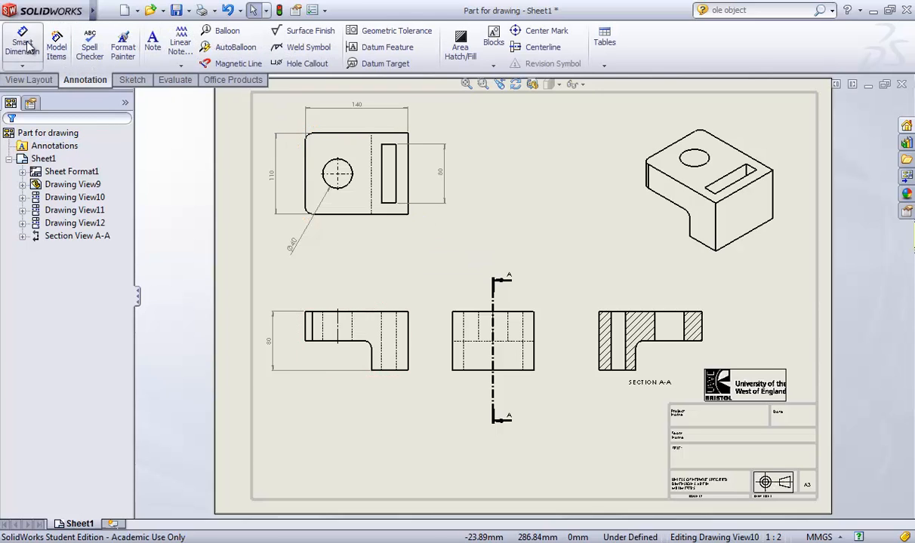
left_click(22, 42)
left_click(611, 327)
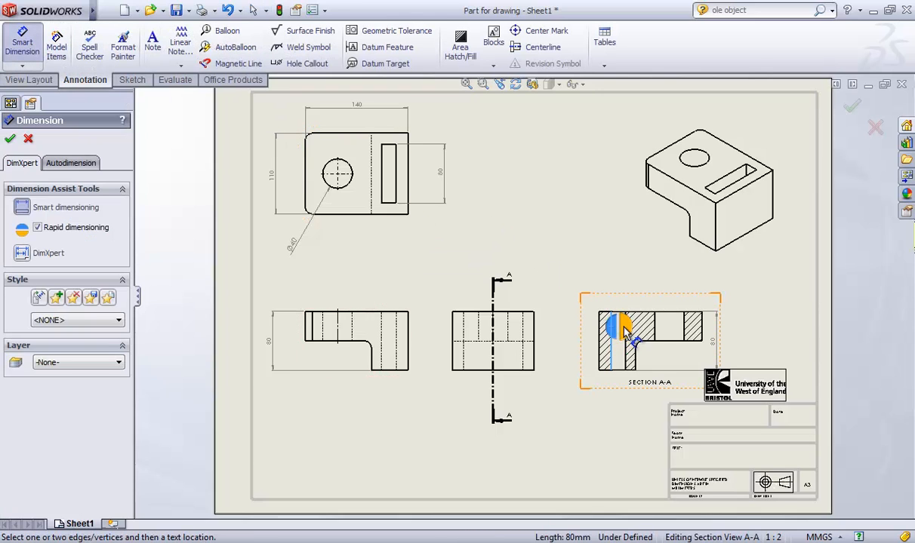
left_click(625, 339)
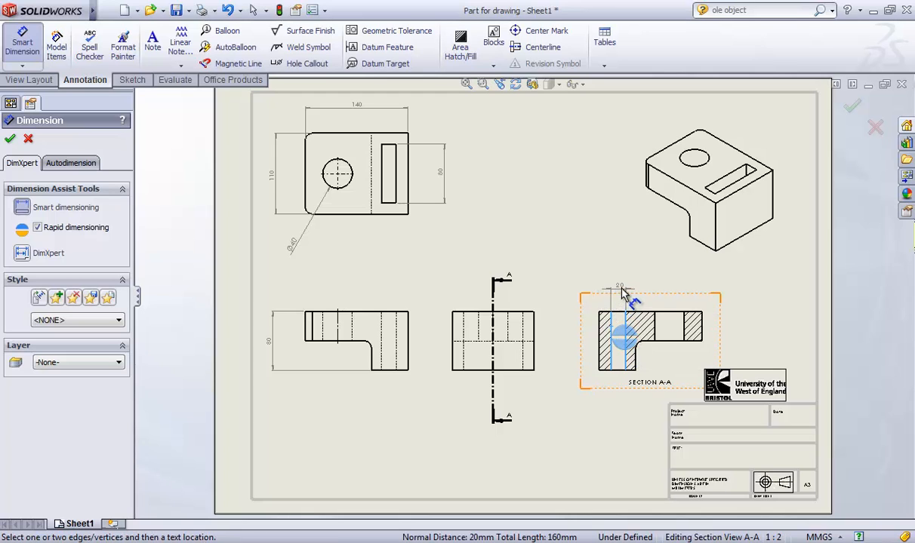
left_click(618, 290)
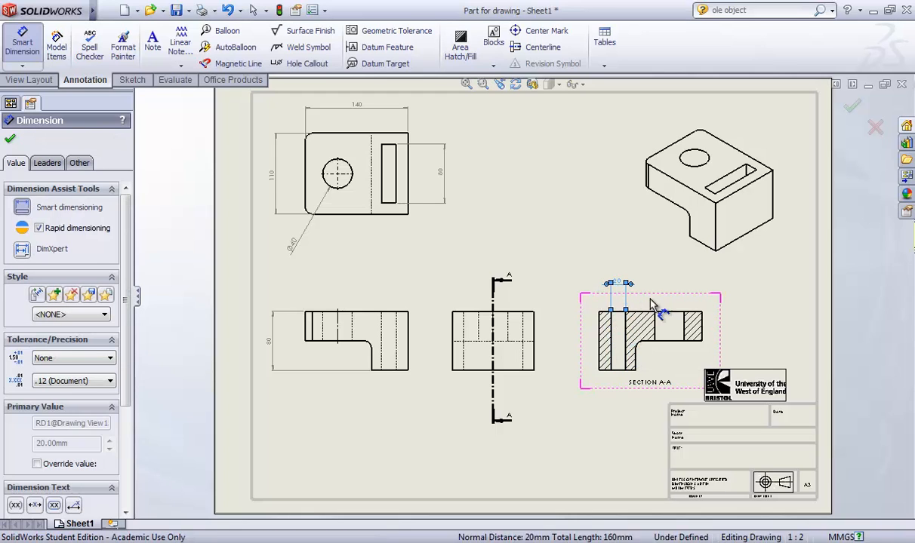
left_click(12, 136)
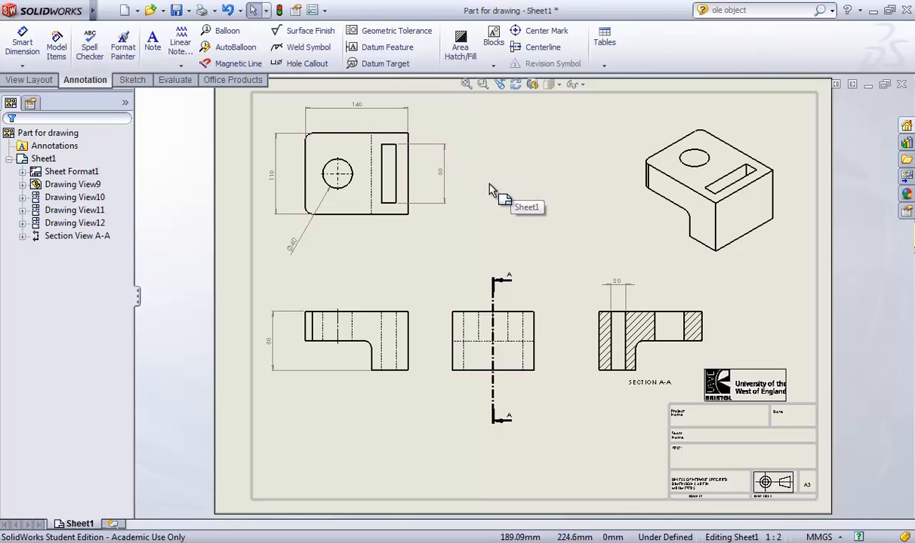
left_click(34, 80)
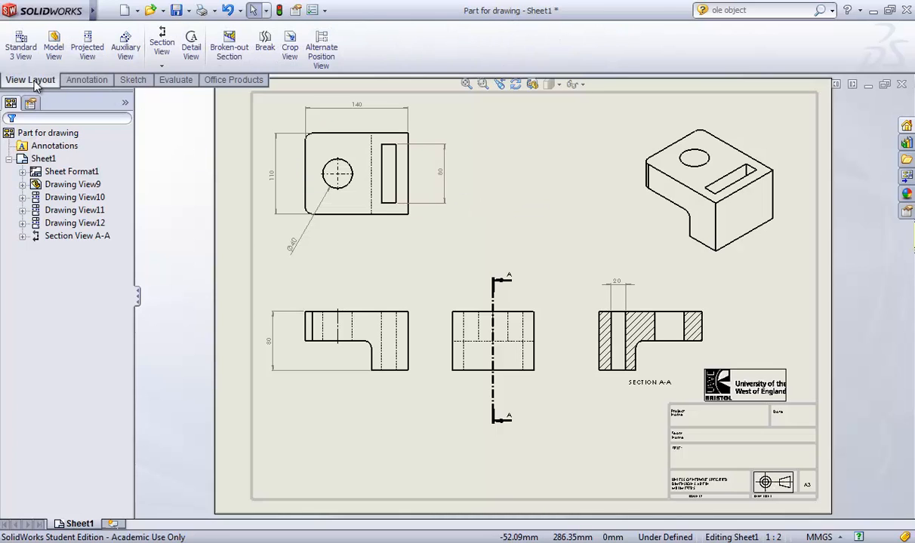
left_click(193, 65)
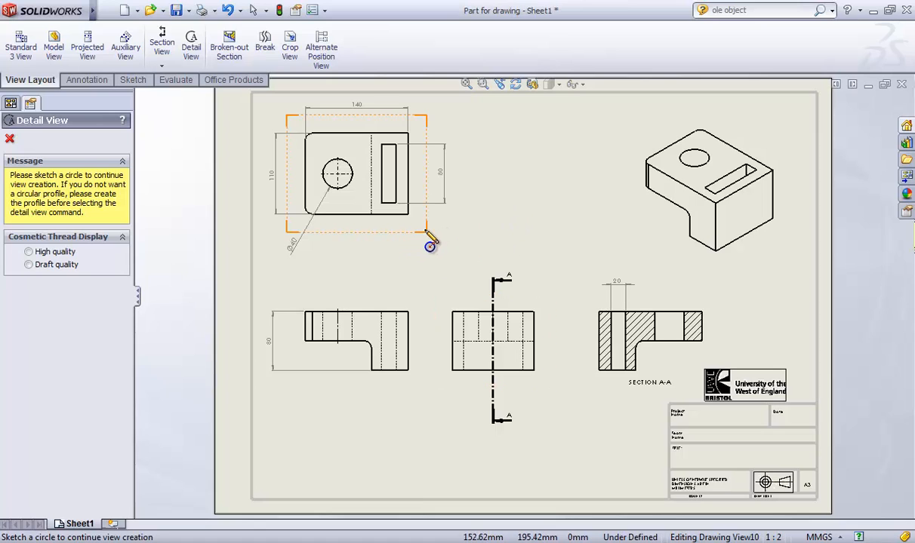
left_click(409, 285)
left_click(407, 329)
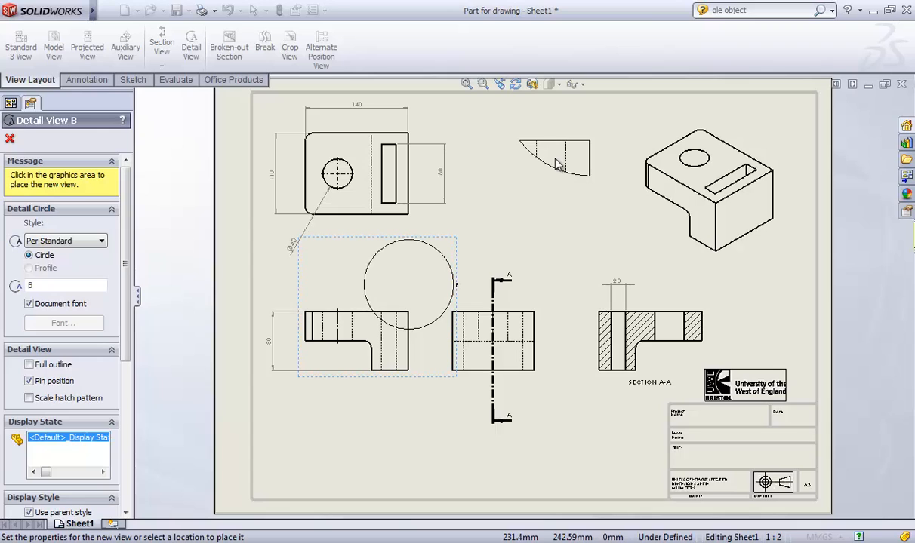
key("Escape")
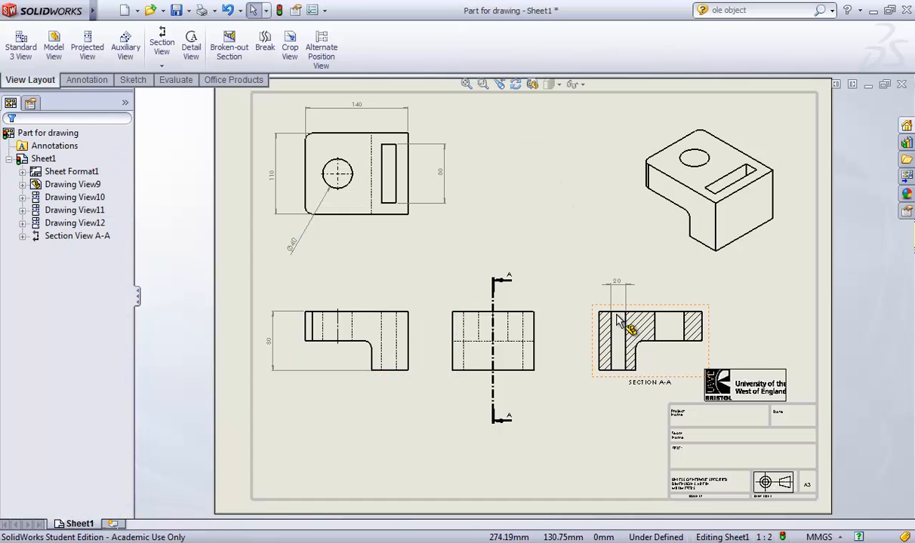
Create a circular detail view of the upper-left corner of section view A-A, placing it between the top and isometric views.
left_click(194, 46)
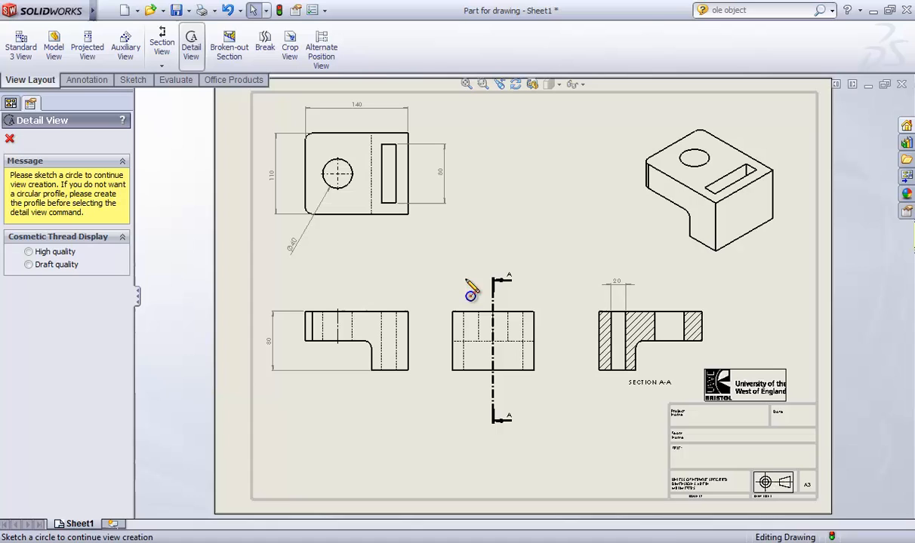
left_click(593, 302)
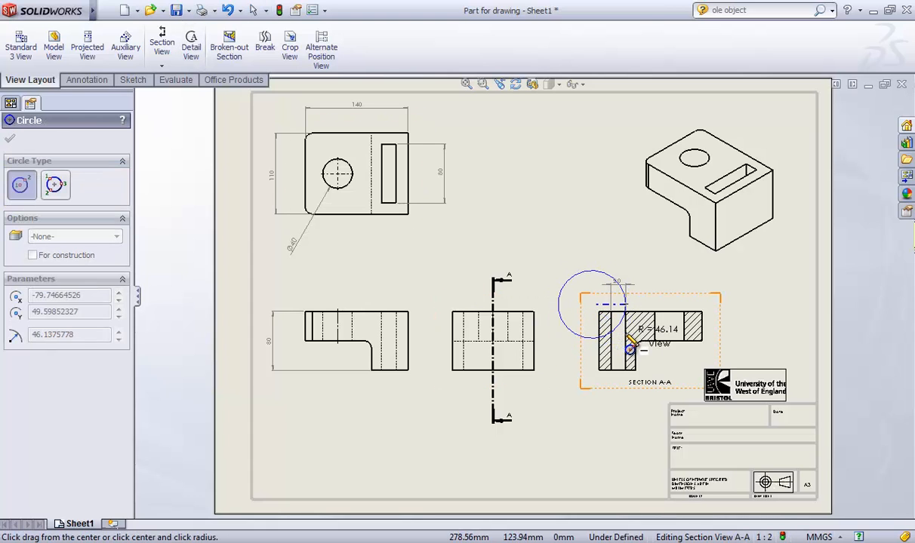
left_click(617, 344)
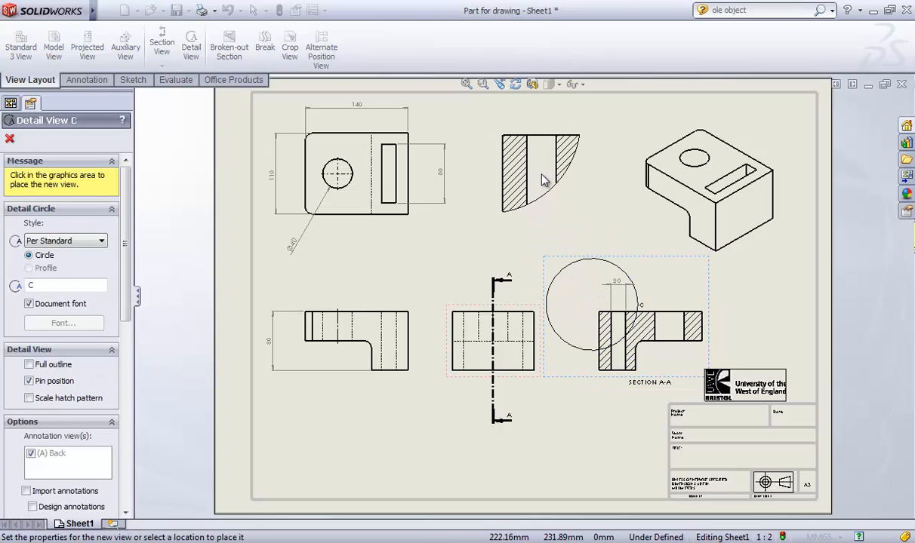
left_click(542, 179)
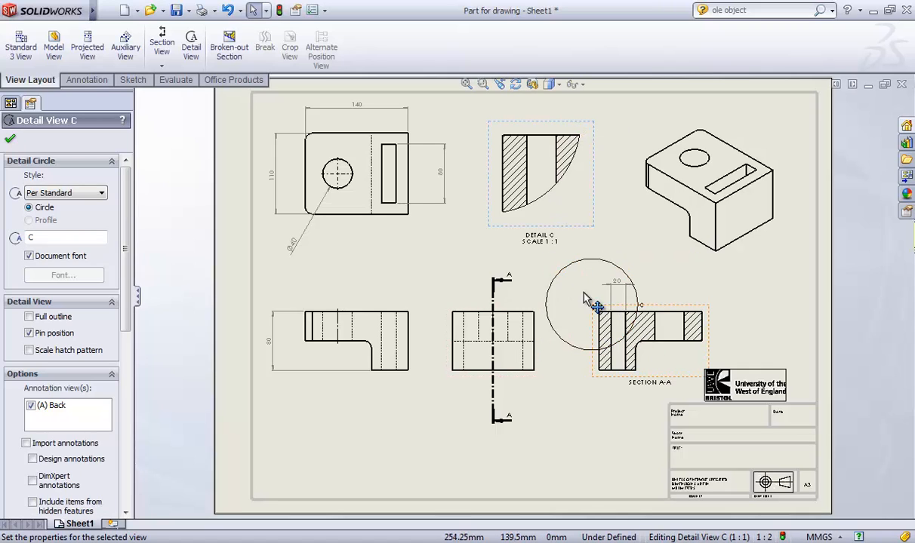
Shrink detail circle C and centre it on the section view's left edge, and move its letter to the circle's upper left.
left_click_drag(566, 269, 600, 326)
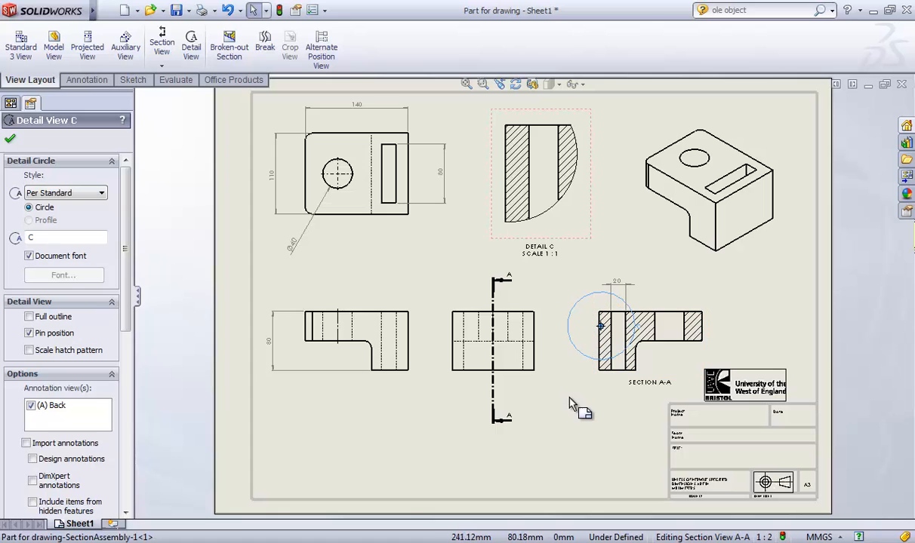
left_click(627, 258)
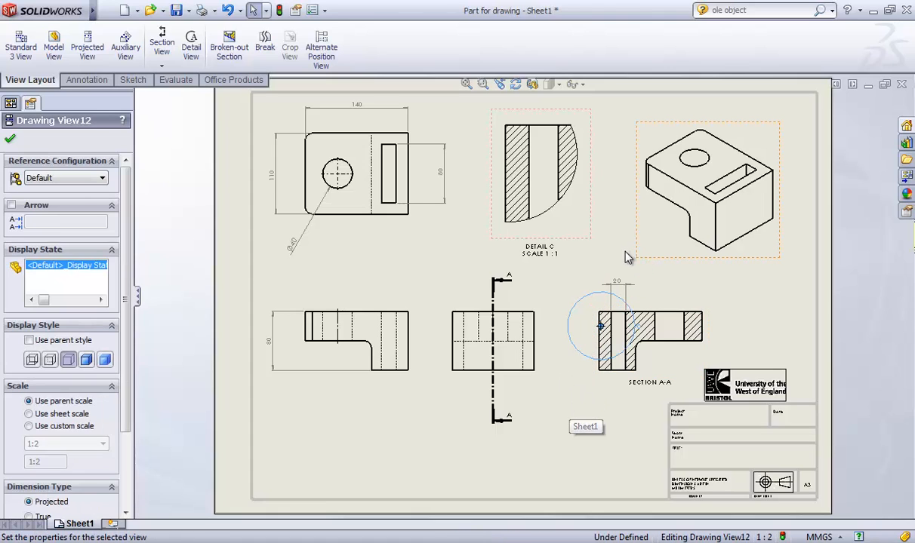
left_click(644, 341)
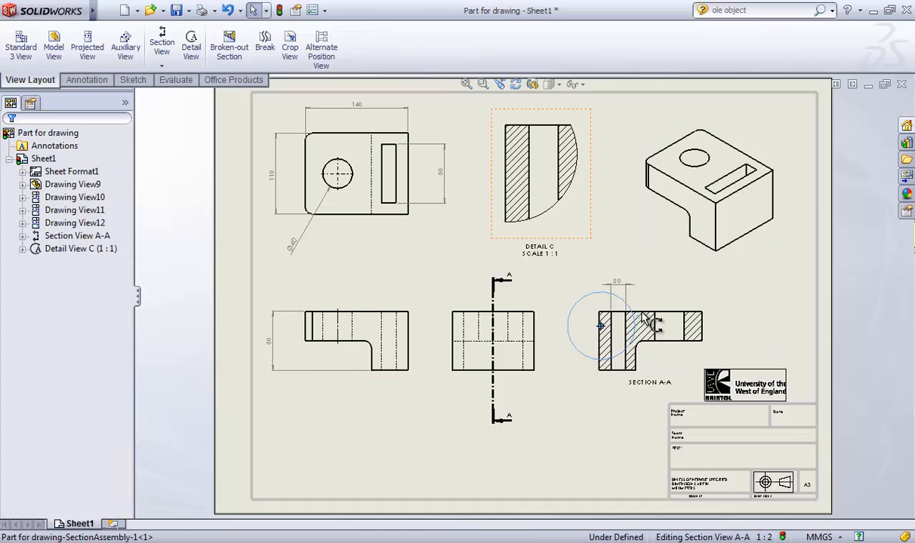
left_click(633, 306)
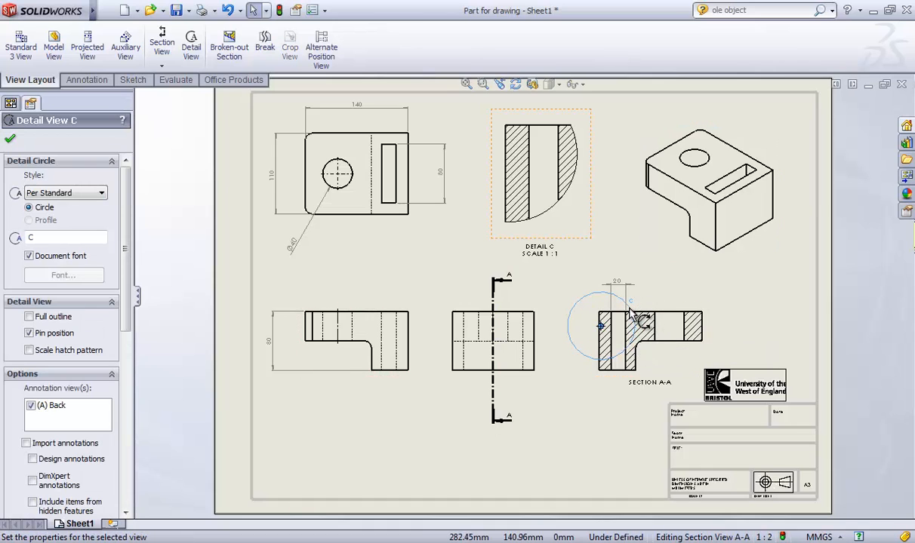
scroll(631, 308, "down", 1)
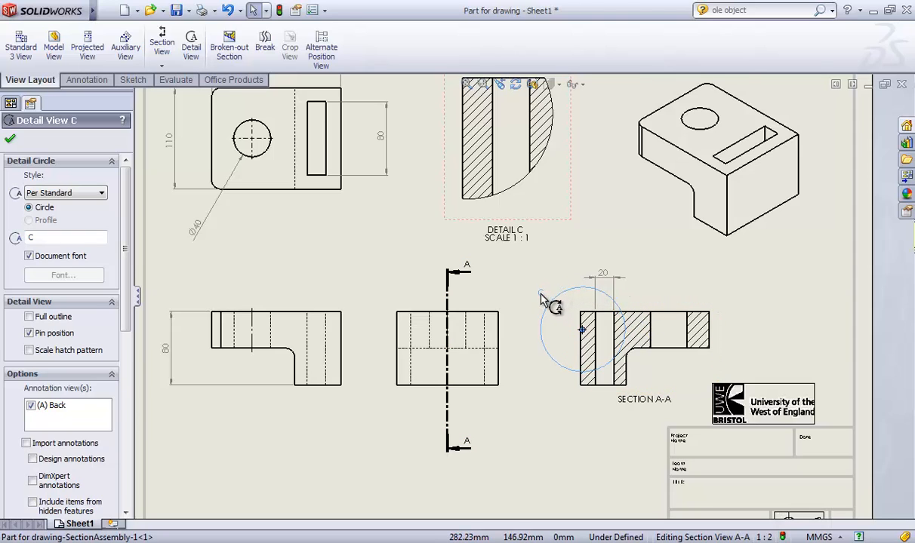
Examine the sheet scale in the title block and compare it with the scale under the detail view.
scroll(535, 294, "up", 1)
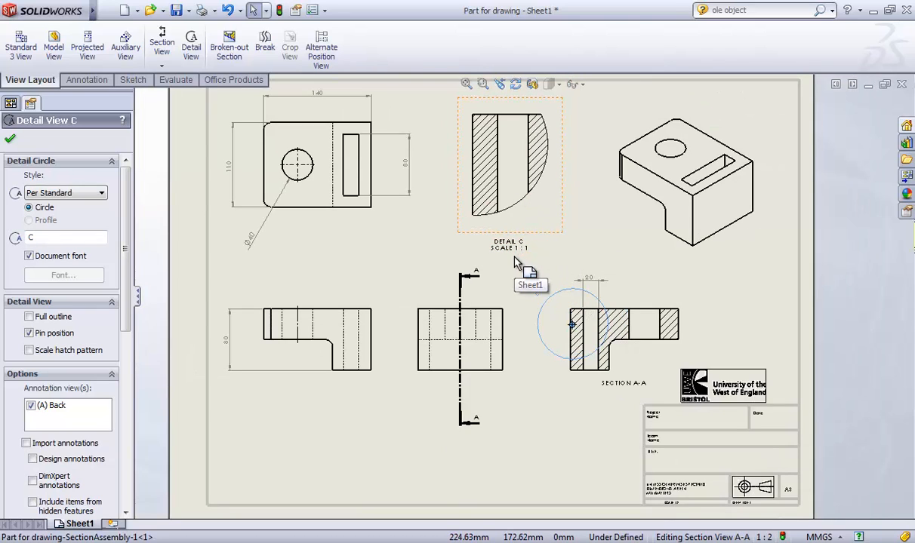
scroll(601, 410, "down", 1)
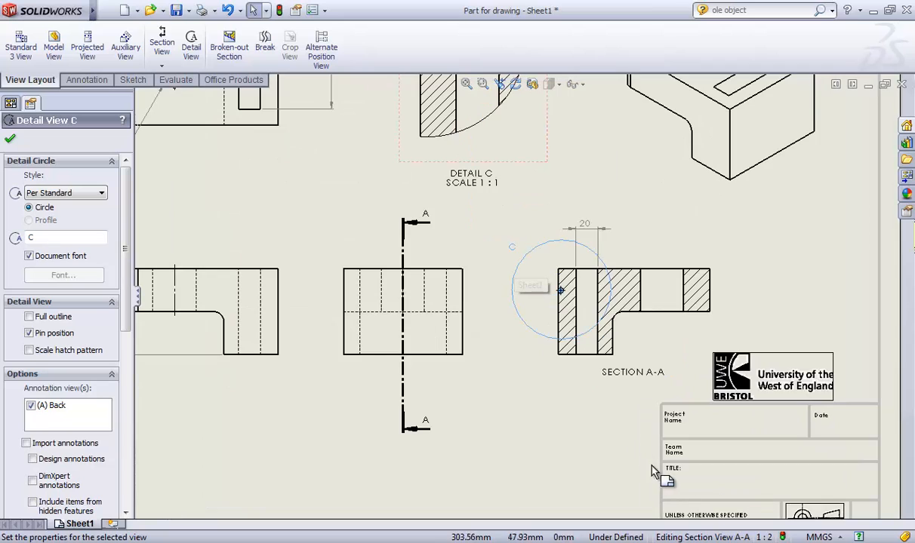
scroll(653, 471, "down", 3)
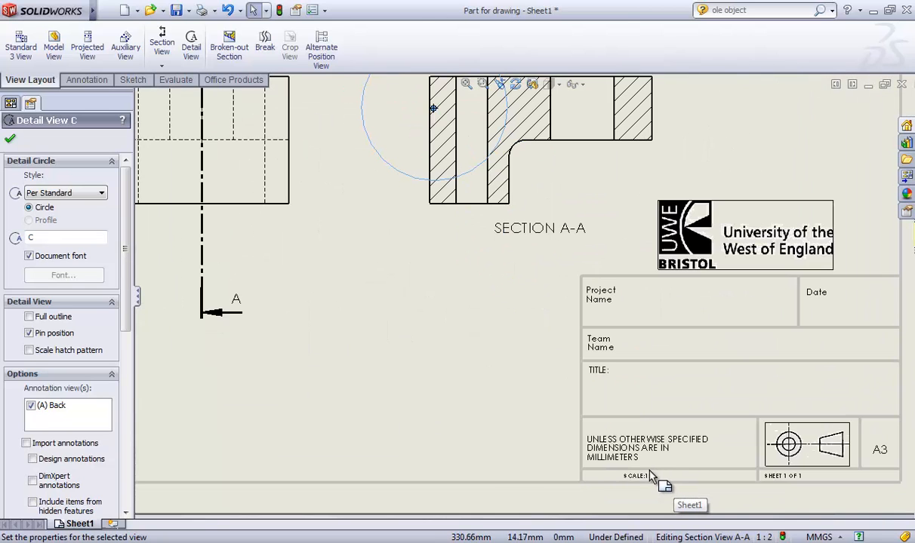
scroll(650, 476, "down", 3)
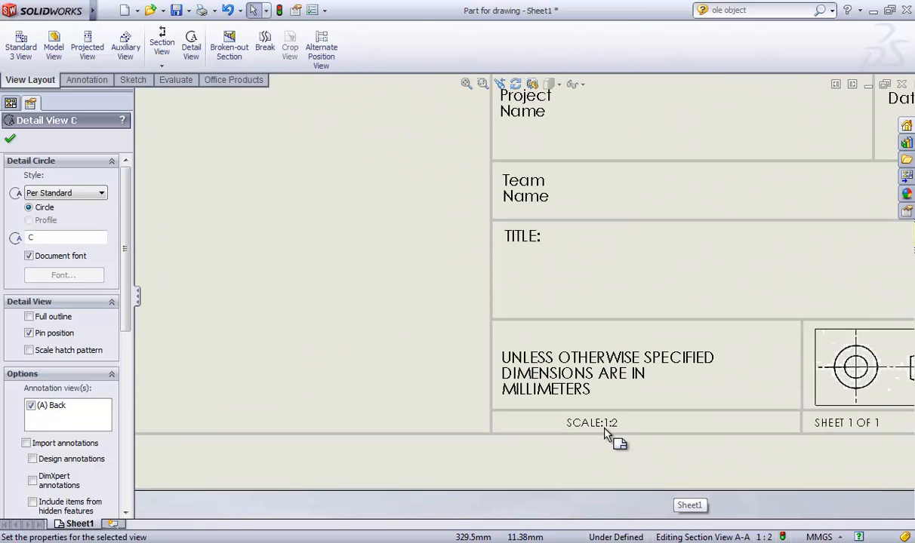
scroll(607, 427, "up", 10)
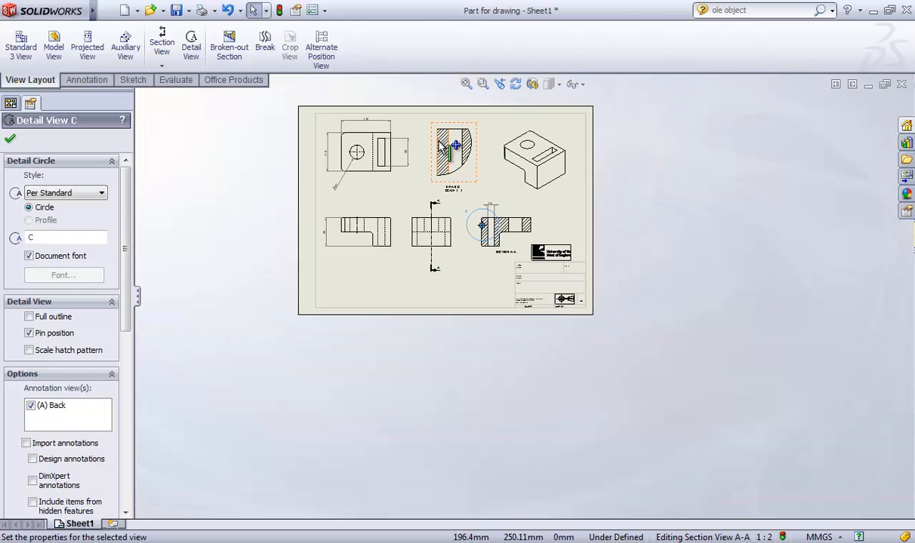
scroll(438, 148, "down", 3)
scroll(450, 157, "down", 2)
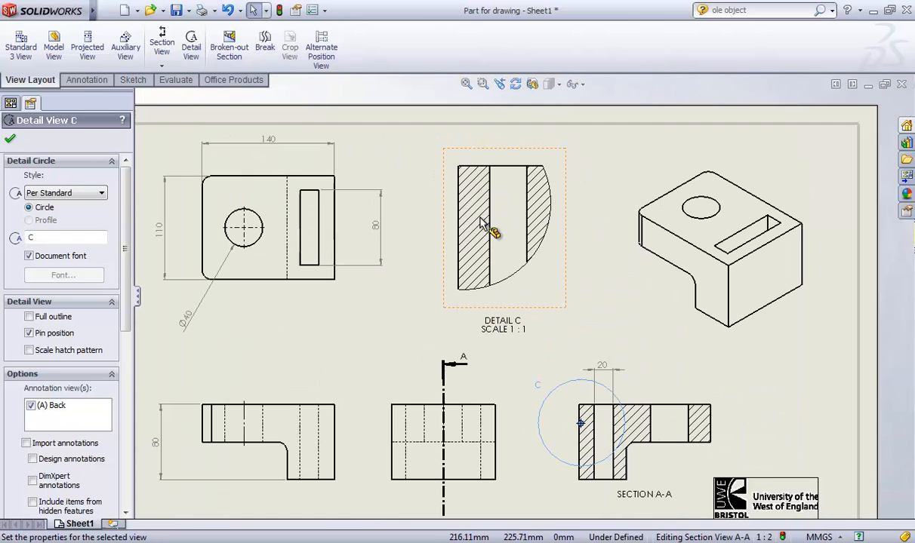
left_click(516, 332)
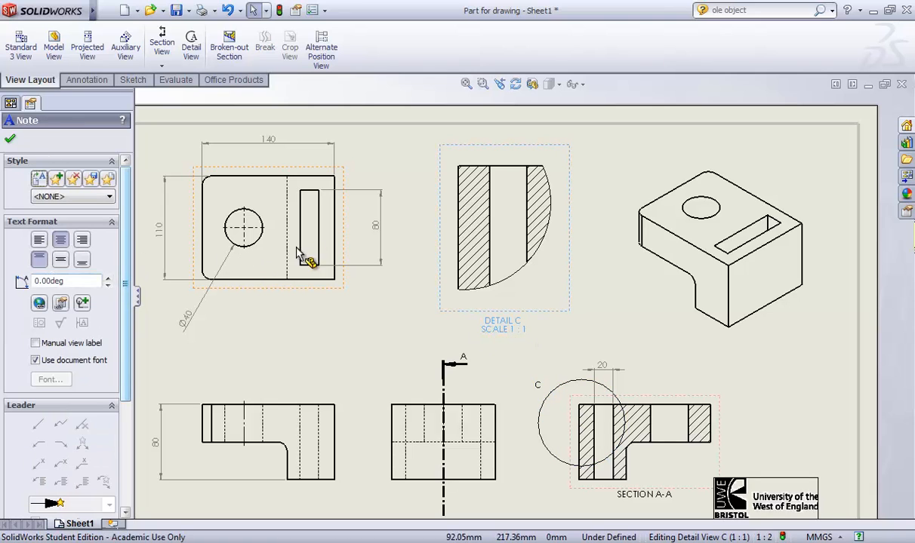
left_click(422, 241)
left_click(468, 255)
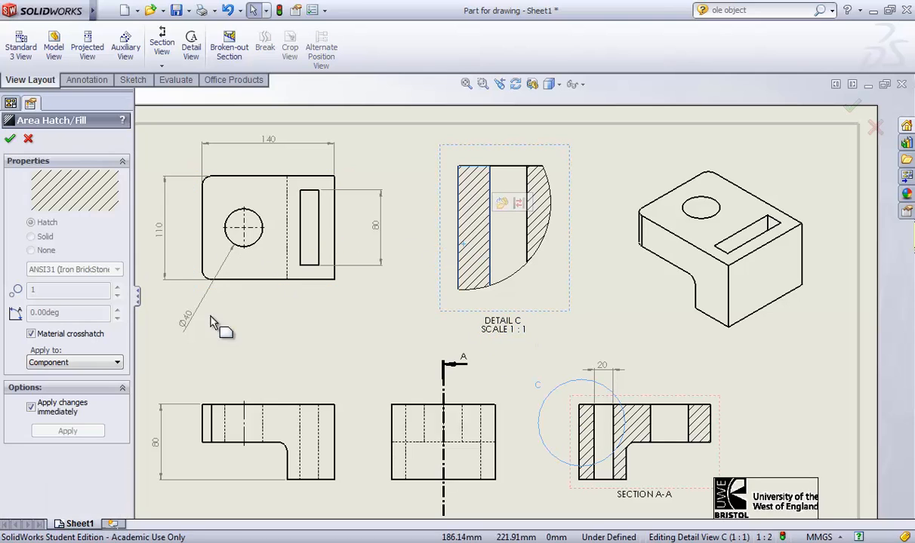
left_click(28, 140)
Set the detail view's custom scale to 2:1.
left_click(438, 202)
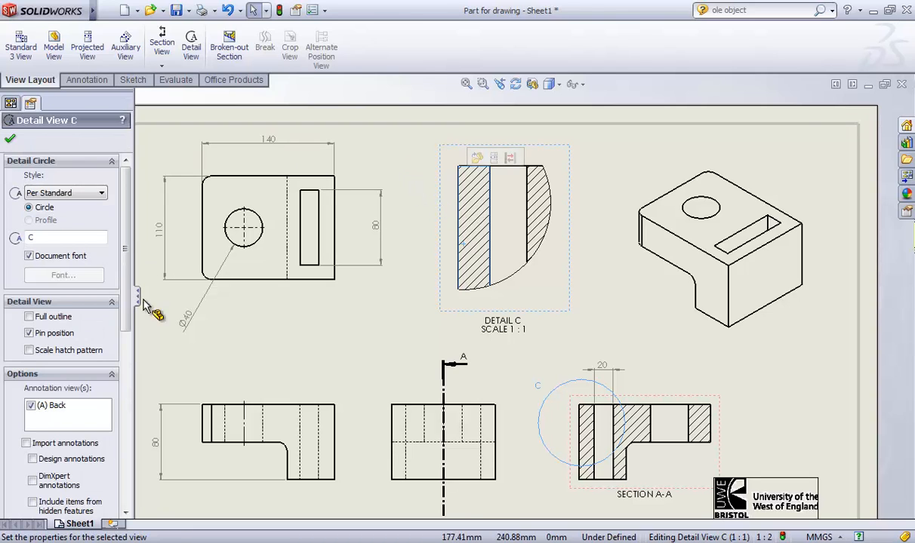
left_click_drag(130, 295, 133, 453)
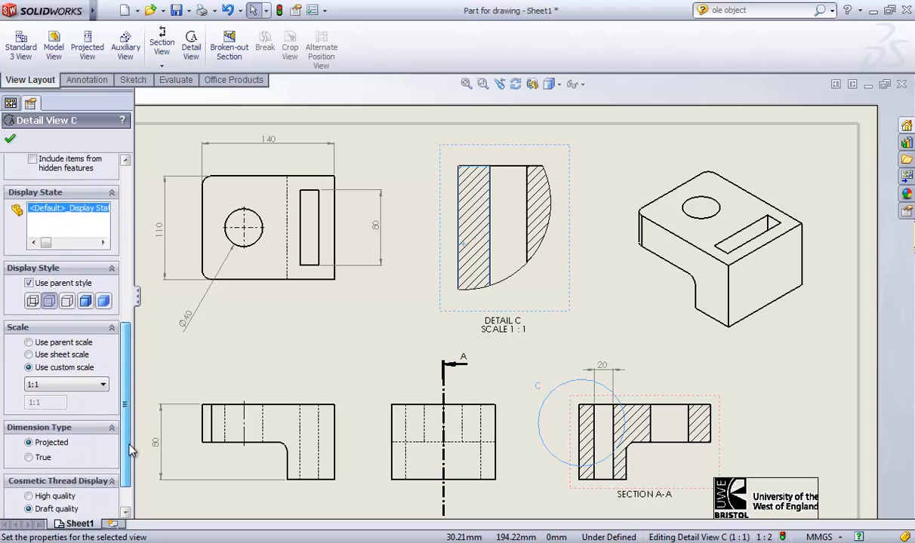
left_click(97, 382)
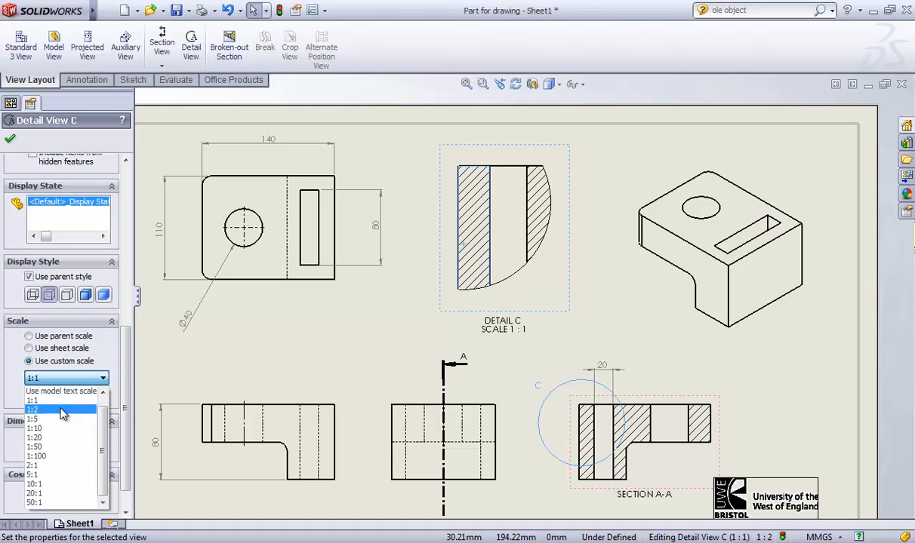
left_click(36, 466)
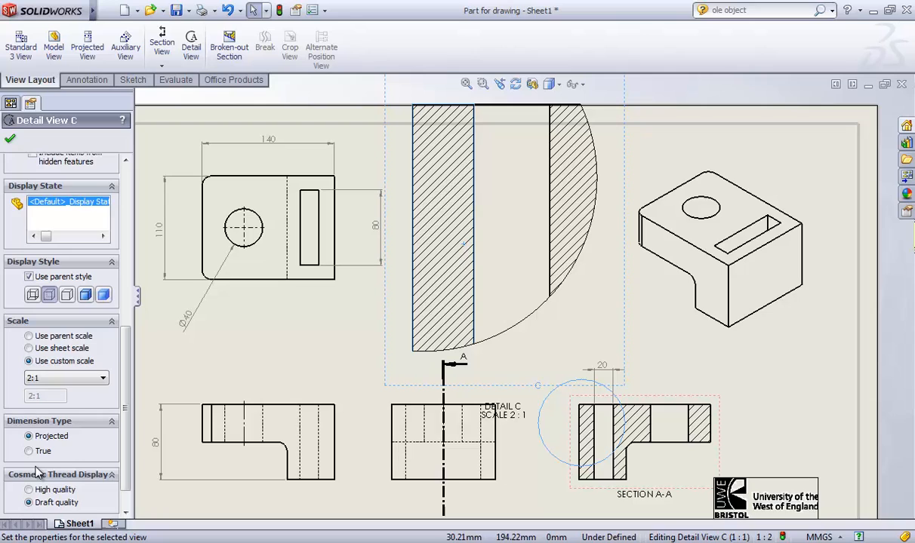
Return the detail view's custom scale to 1:1 and accept the view settings.
left_click(92, 378)
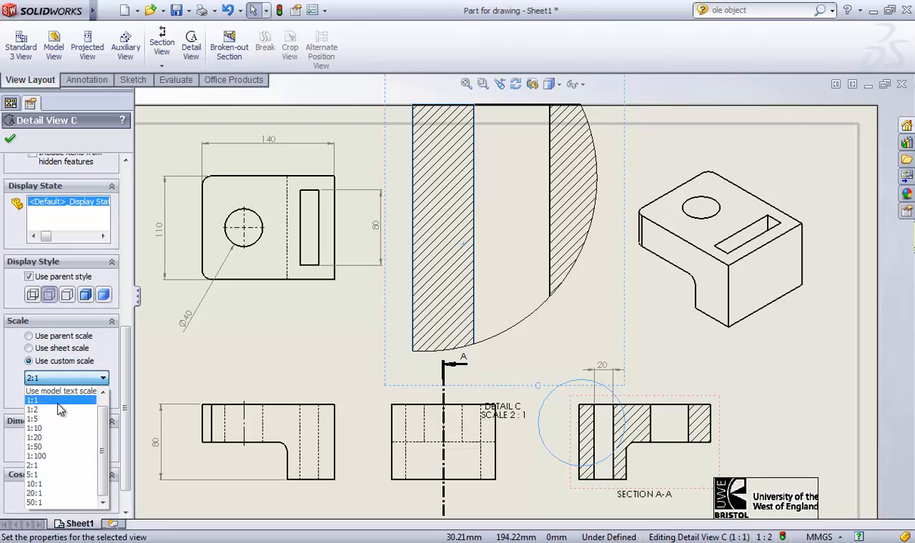
left_click(61, 389)
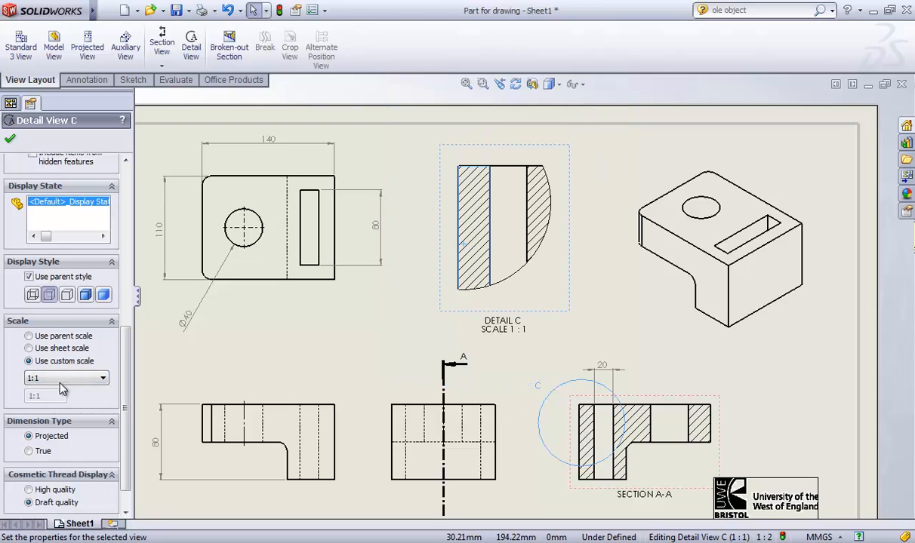
left_click(11, 140)
Examine the whole sheet layout, including the section line and detail view, and the title block's fields, projection symbol and logo.
scroll(447, 373, "down", 3)
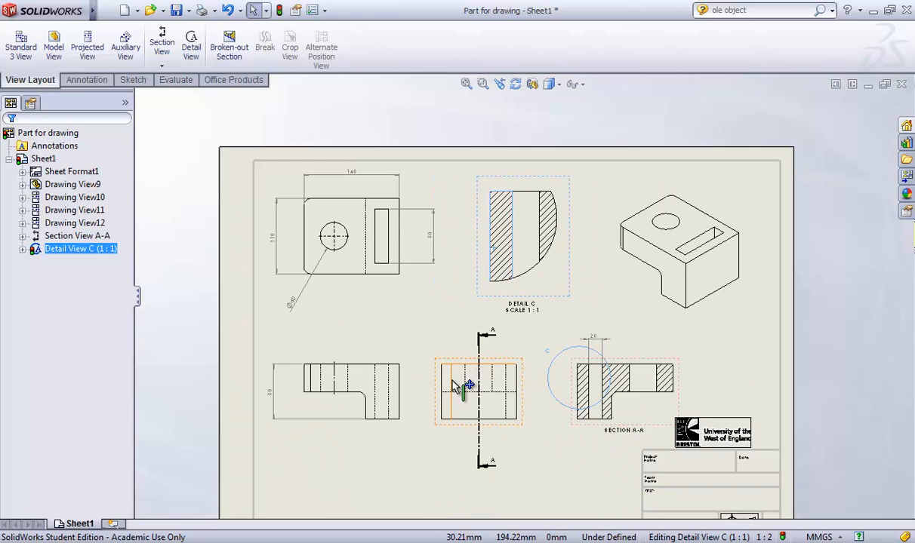
left_click(466, 84)
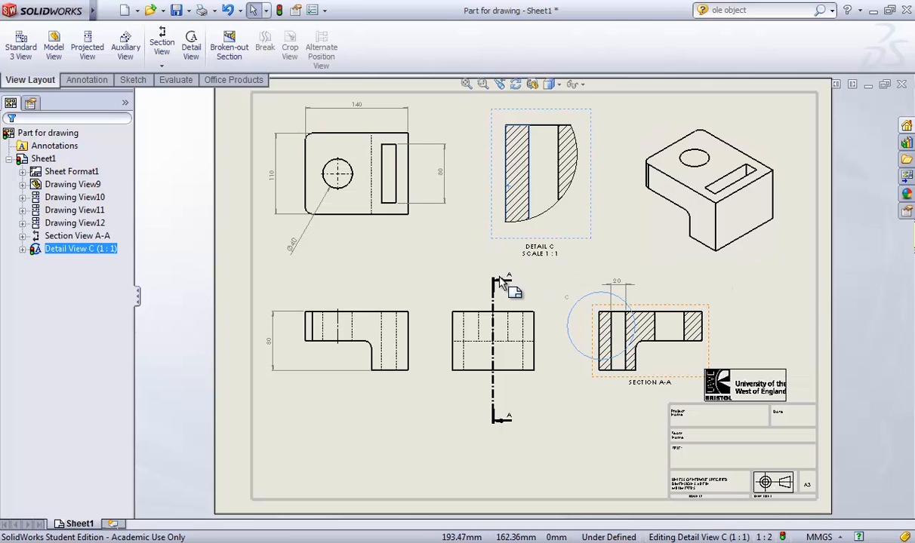
scroll(498, 285, "up", 2)
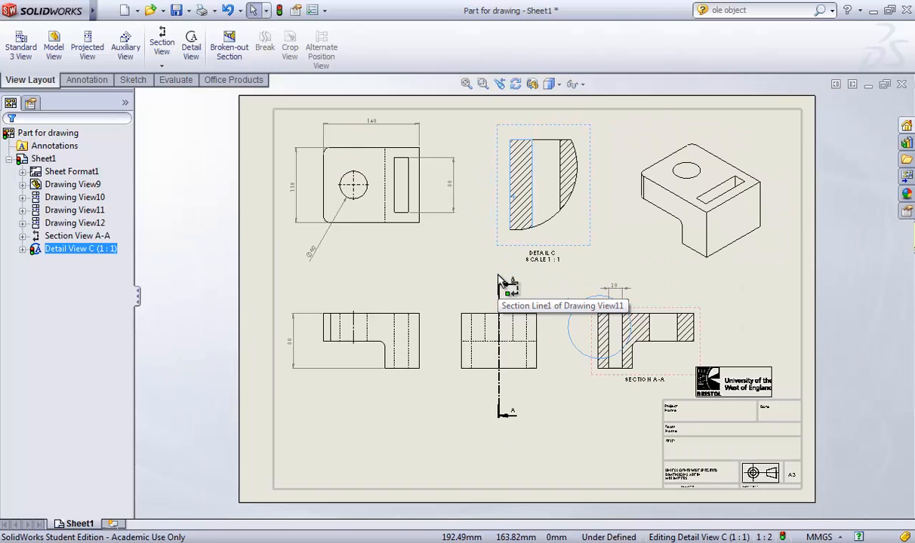
left_click(430, 418)
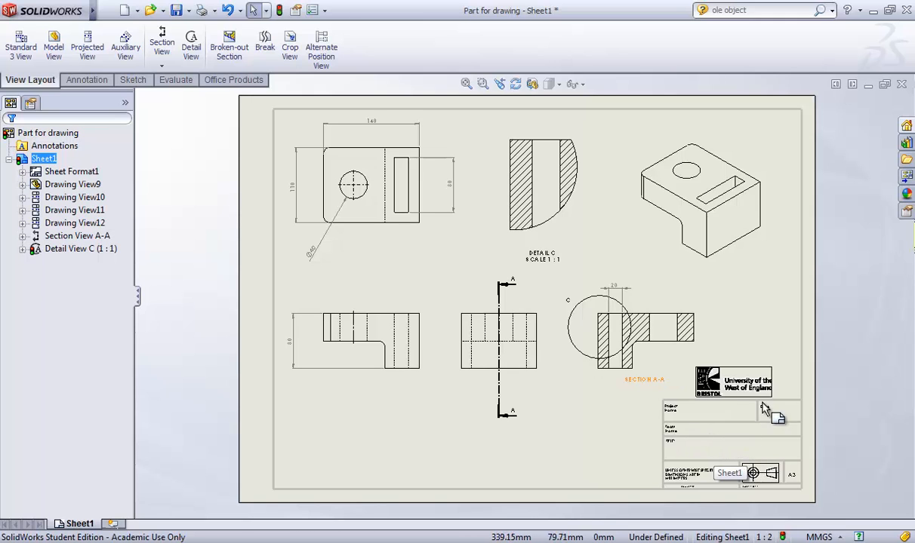
scroll(739, 466, "down", 5)
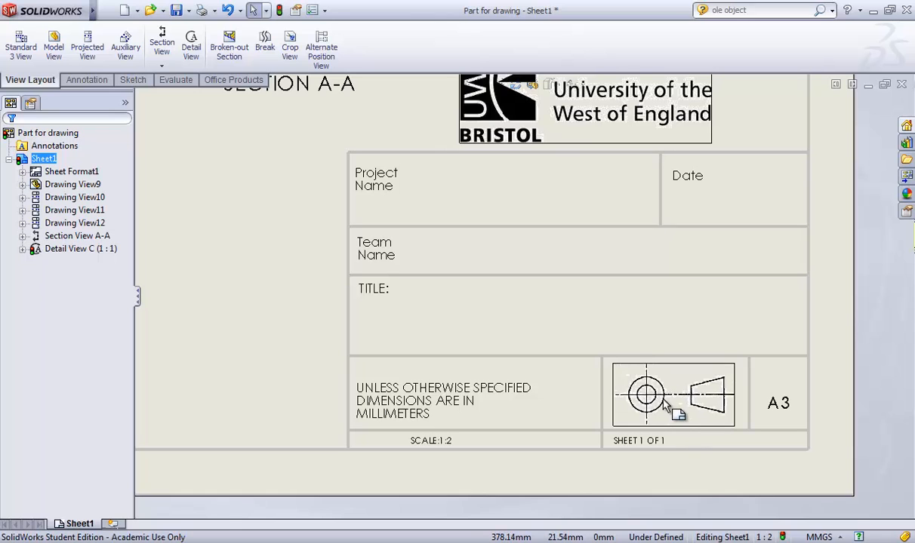
scroll(660, 408, "up", 2)
scroll(657, 414, "up", 2)
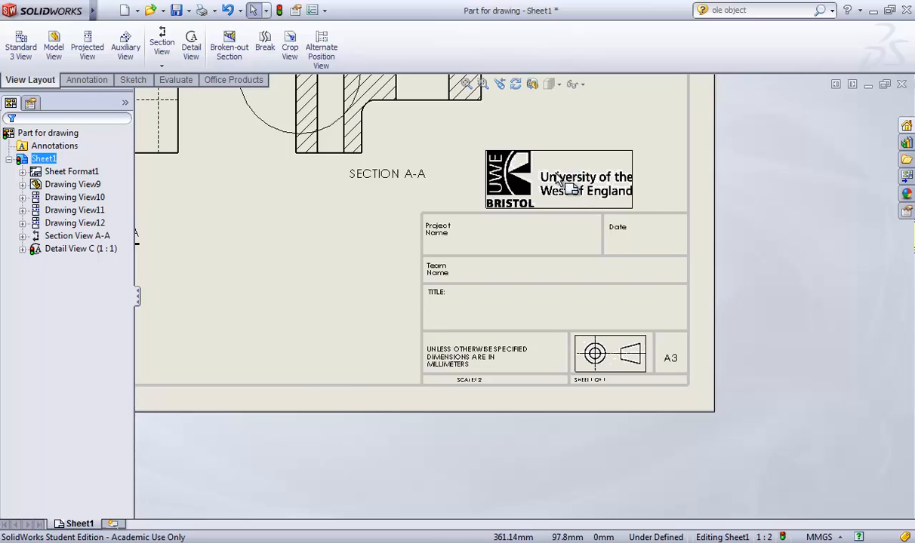
scroll(528, 162, "down", 1)
scroll(505, 337, "up", 2)
scroll(456, 308, "down", 3)
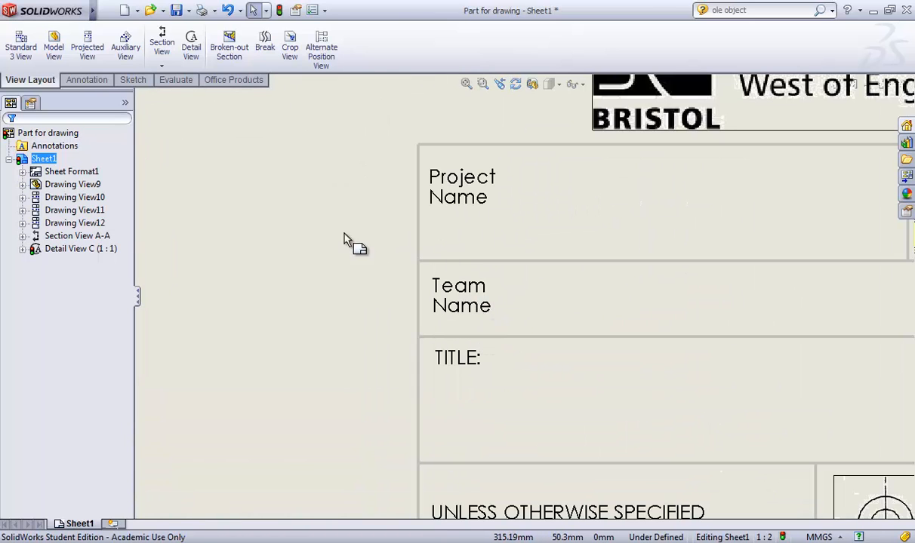
Open the sheet format for editing, with the annotation tools ready at the title block.
right_click(60, 172)
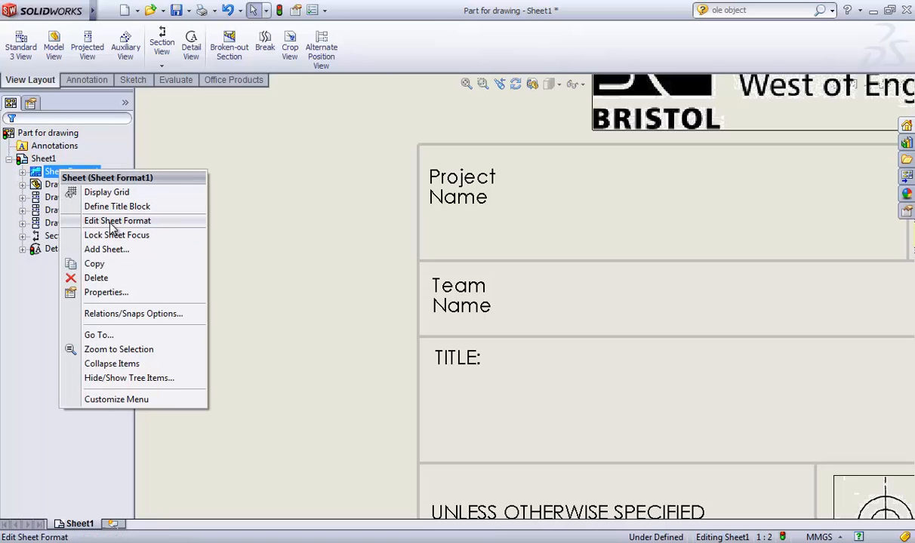
left_click(111, 221)
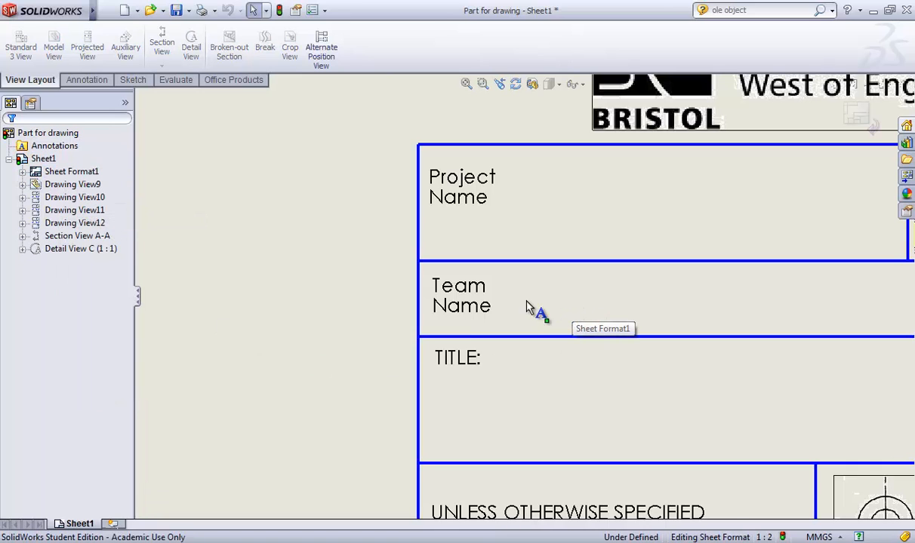
left_click(99, 84)
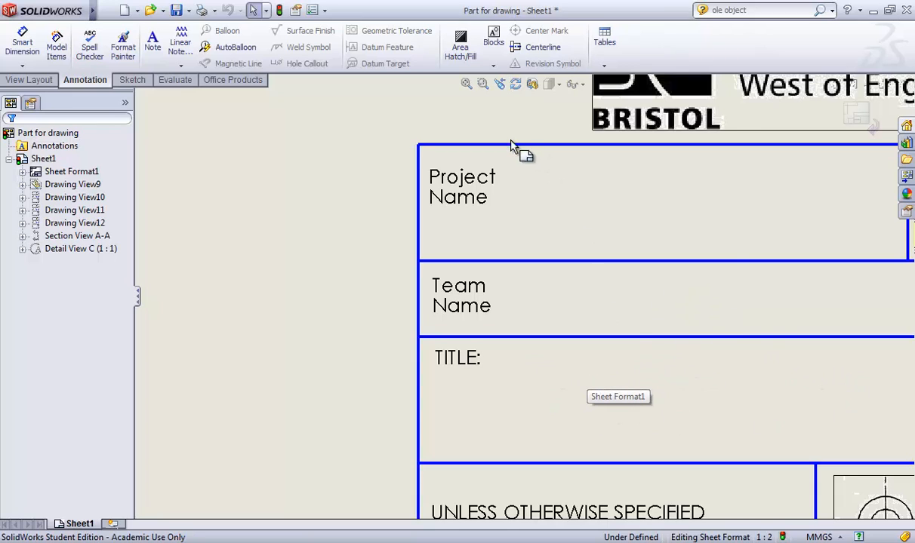
scroll(684, 228, "up", 2)
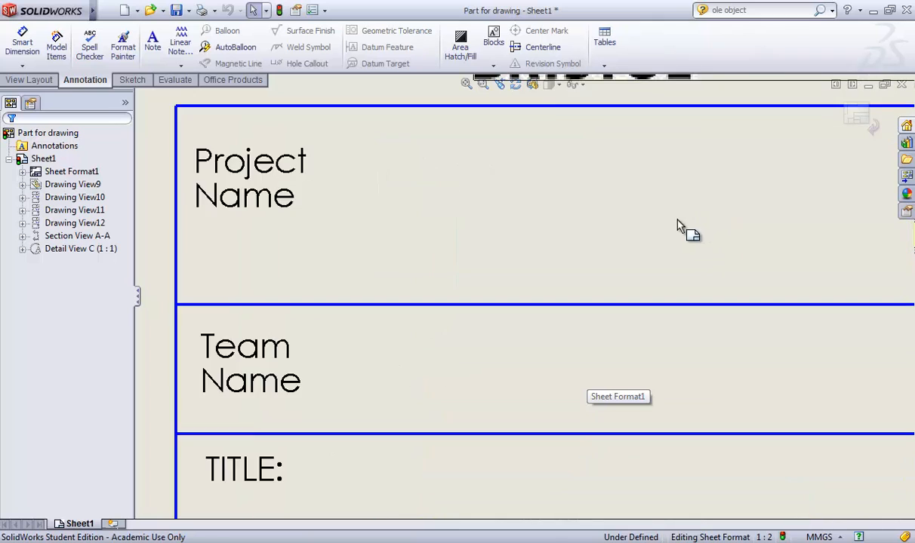
scroll(686, 231, "down", 5)
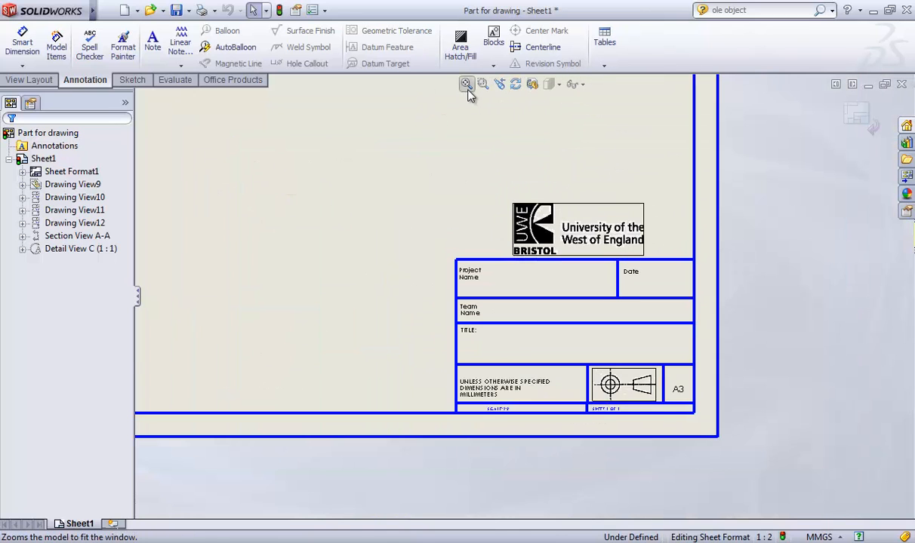
Leave sheet format editing and return to the drawing sheet with all its views.
left_click(465, 84)
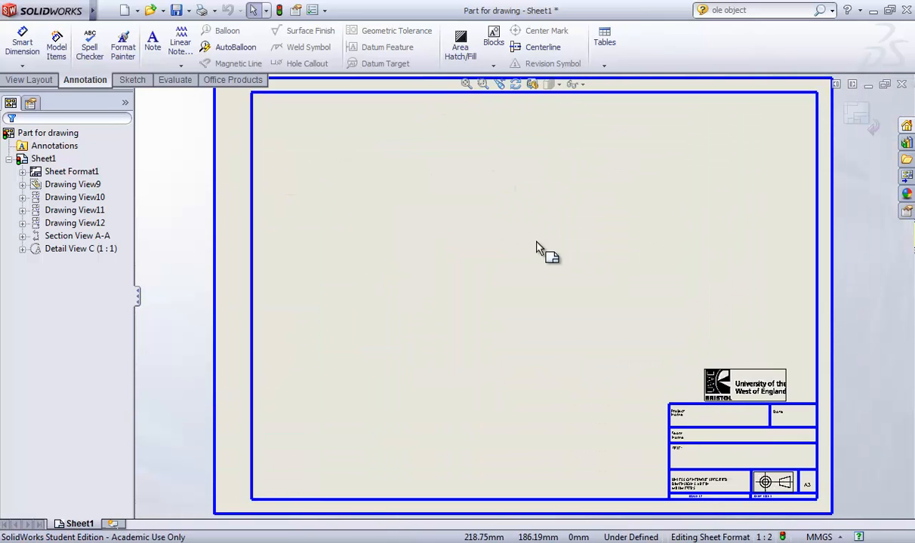
left_click(858, 115)
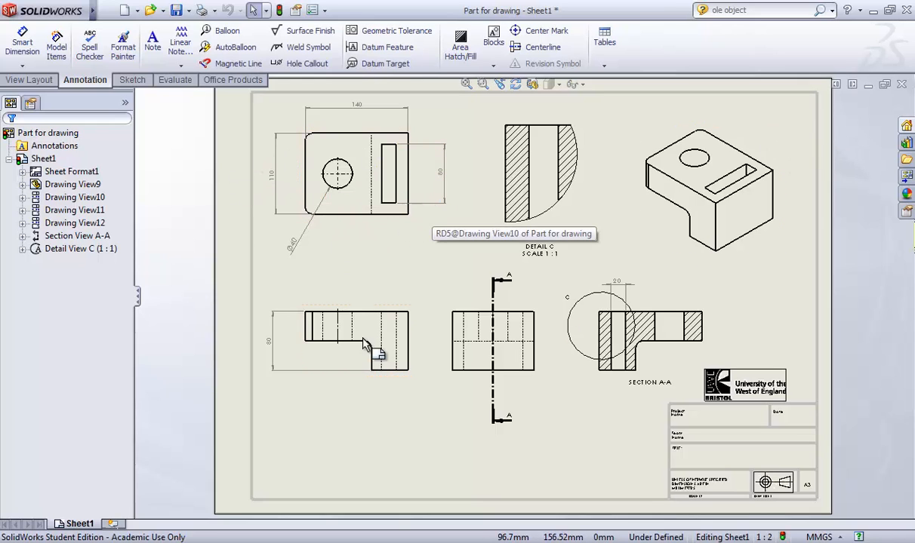
left_click(37, 80)
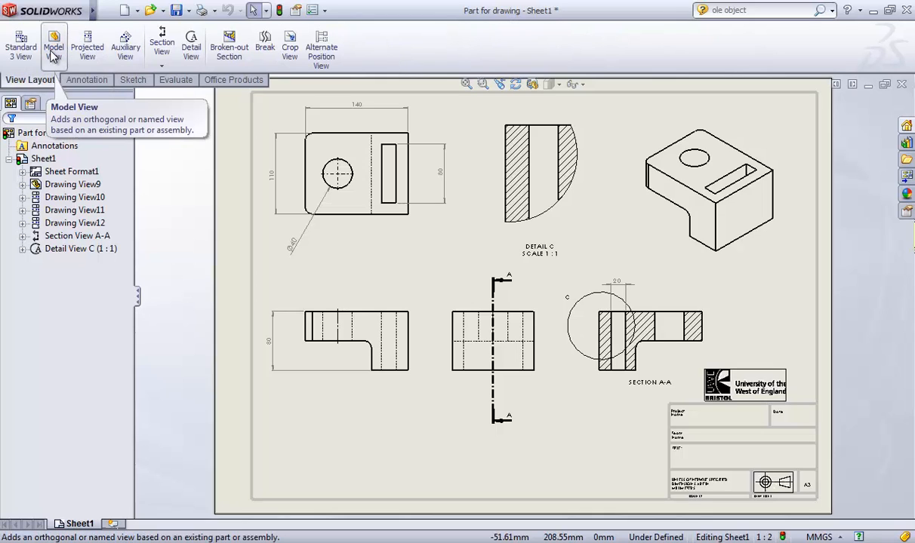
left_click(53, 53)
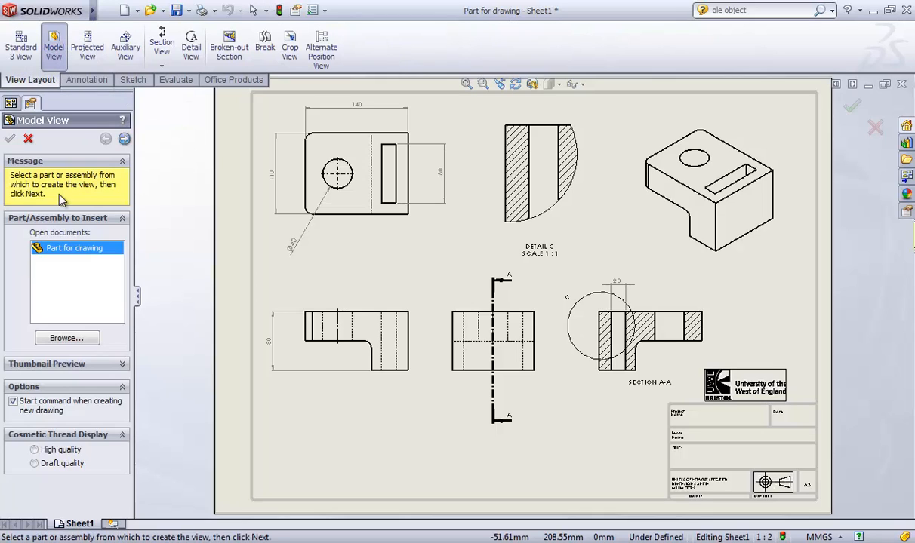
left_click(27, 139)
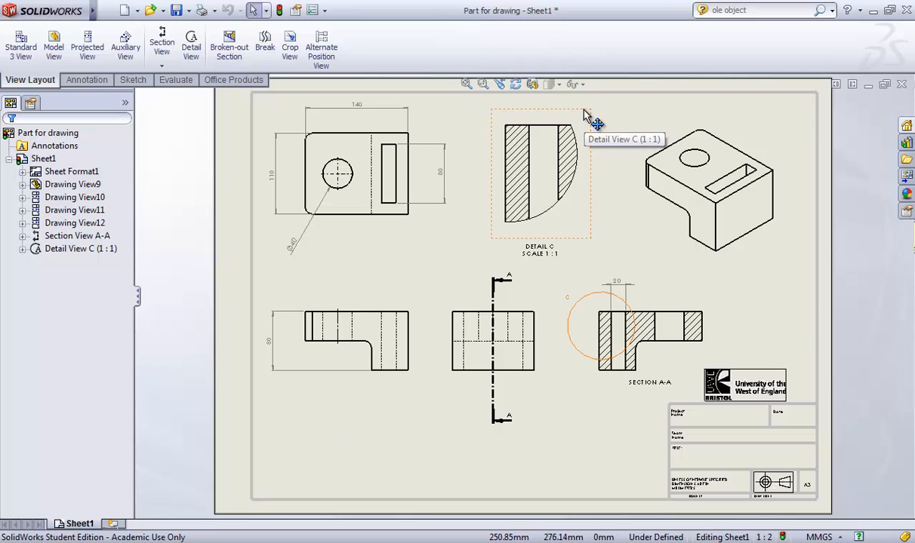
Move detail view C slightly closer to the isometric view.
mouse_move(588, 121)
left_mouse_down()
mouse_move(490, 400)
mouse_move(407, 414)
mouse_move(350, 362)
mouse_move(539, 151)
mouse_move(599, 116)
left_mouse_up()
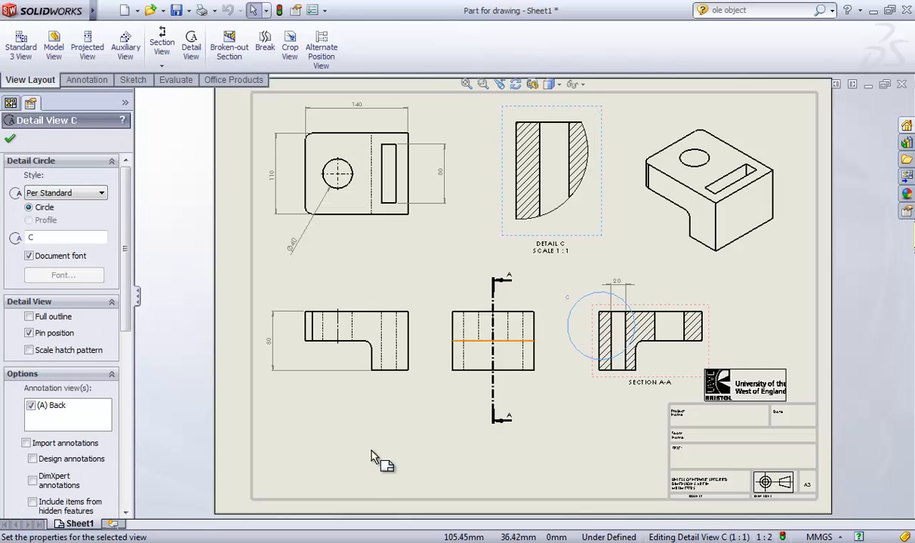
left_click(408, 380)
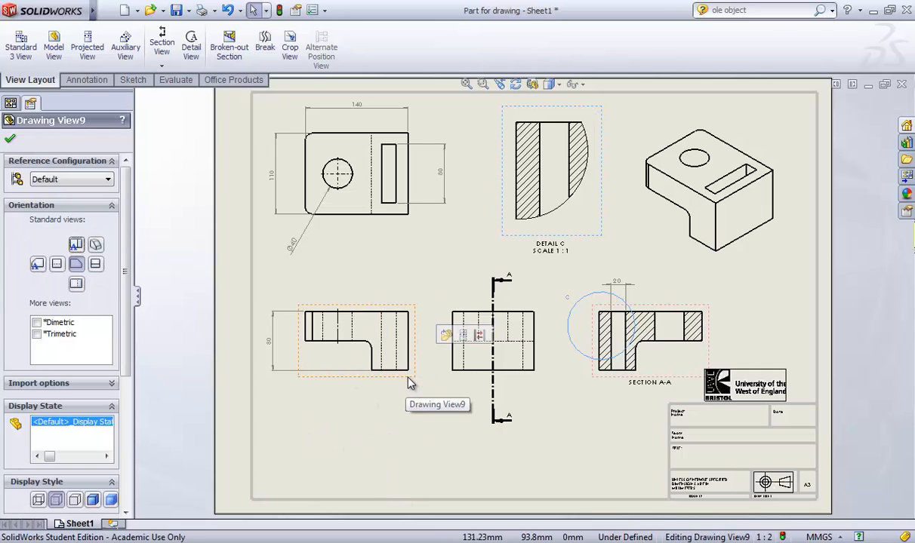
left_click(75, 283)
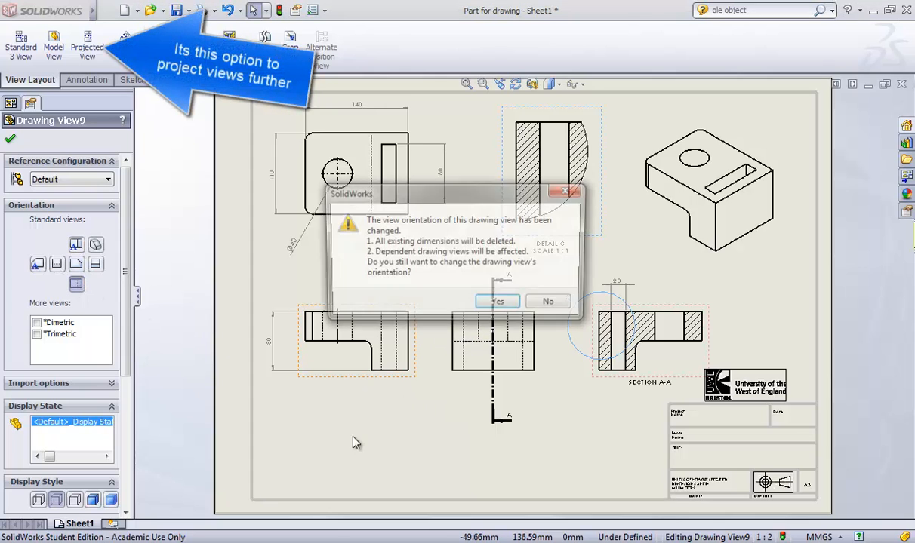
left_click(549, 306)
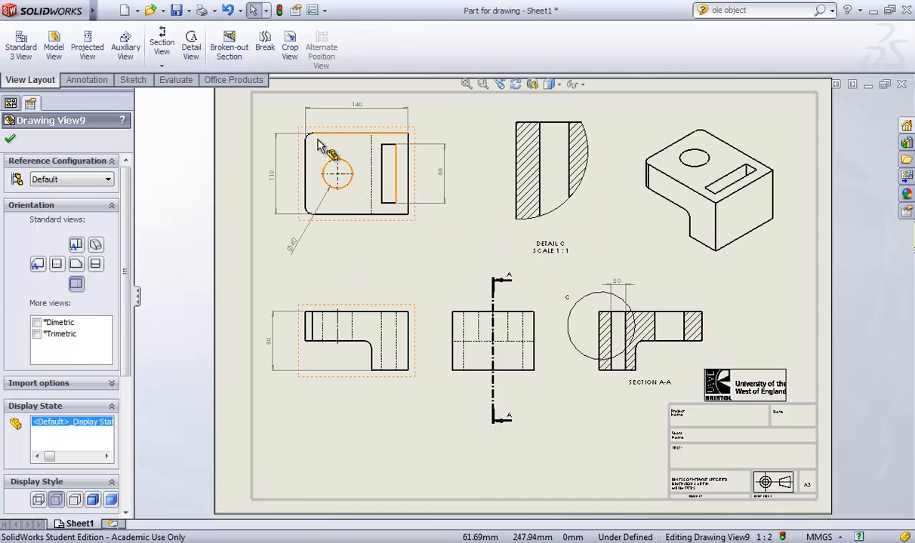
Check the overall drafting standard in the document properties and close the options without changes.
left_click(323, 9)
left_click(339, 26)
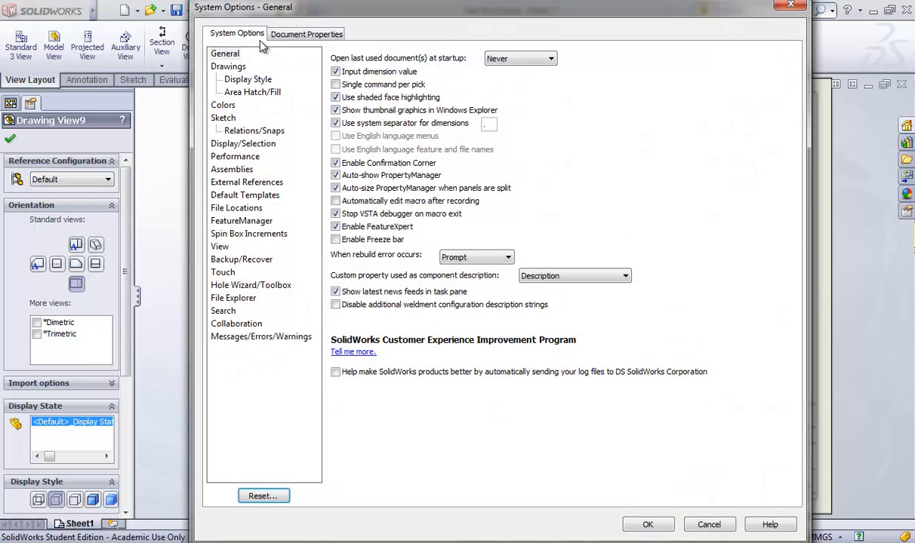
left_click(298, 35)
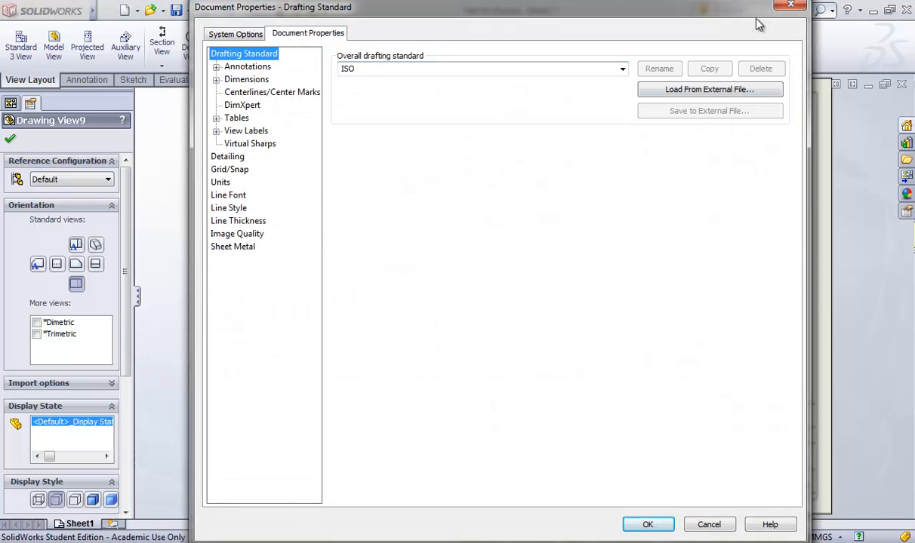
left_click(789, 6)
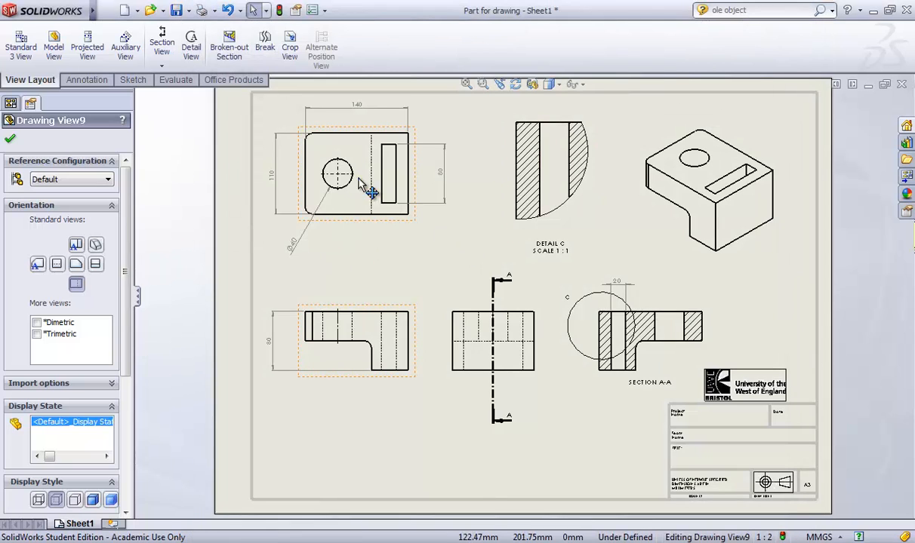
scroll(469, 245, "up", 3)
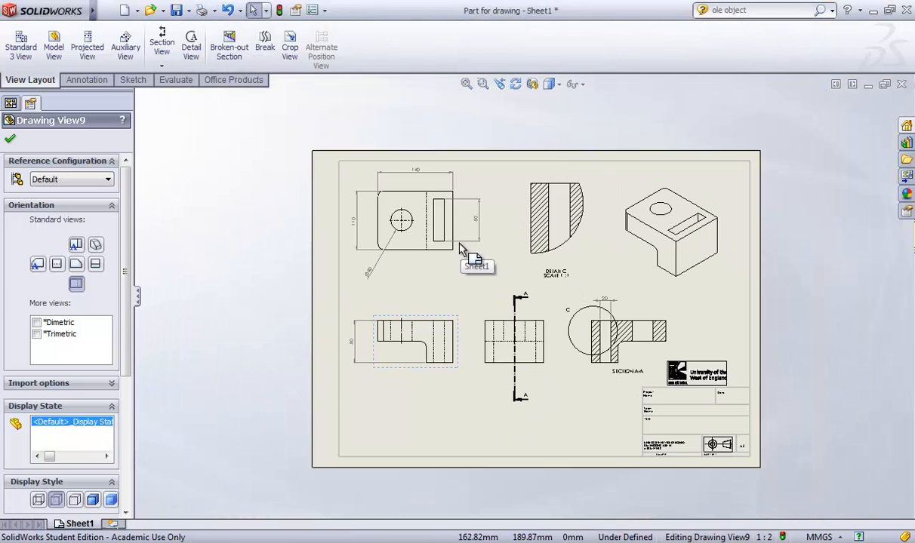
scroll(498, 265, "down", 2)
left_click(467, 84)
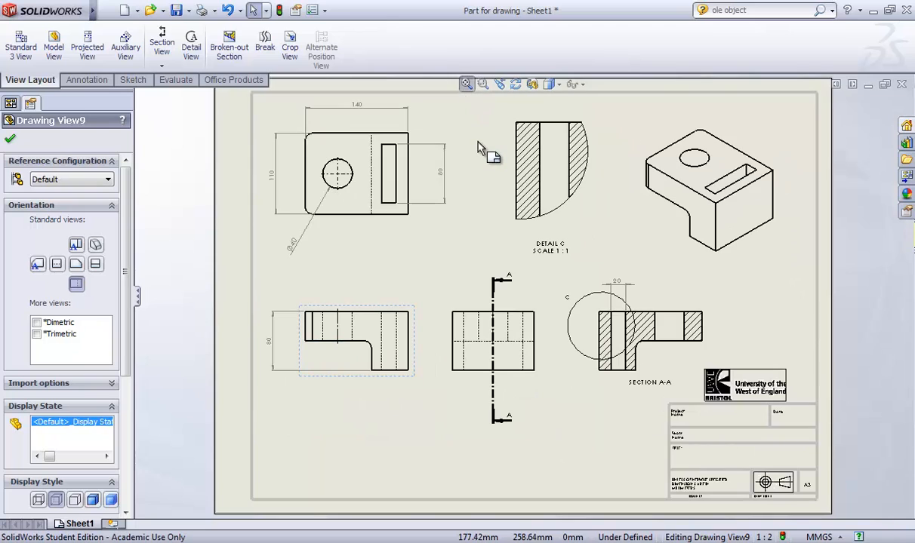